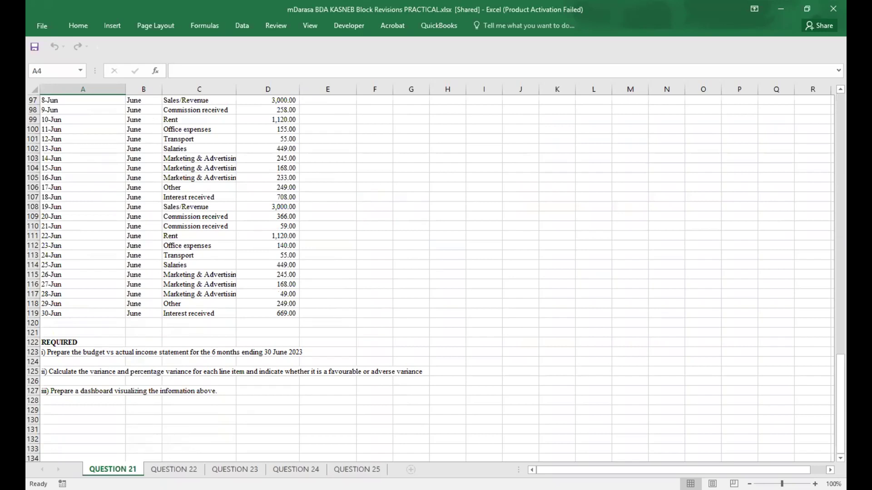
Read the product mDarasa profit scenarios and the Mechconnect break-even requirements on the QUESTION 22 sheet.
{"action": "left_click", "coordinate": [174, 470]}
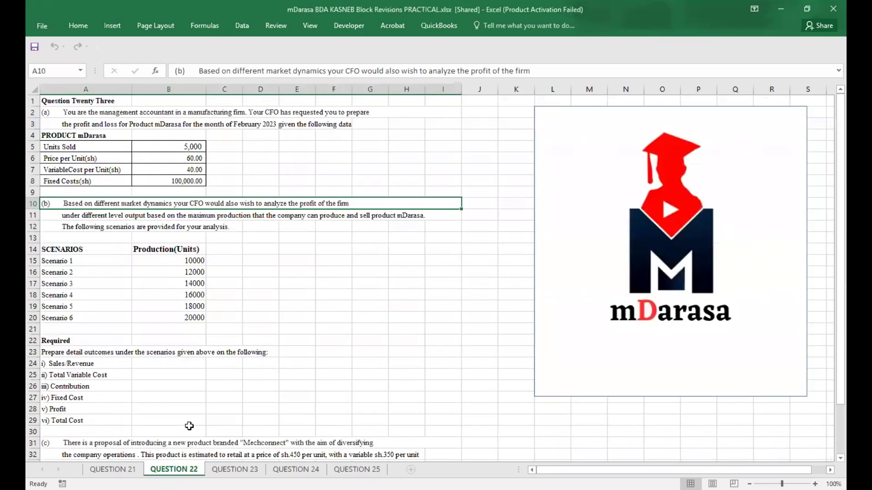
{"action": "left_click", "coordinate": [325, 307]}
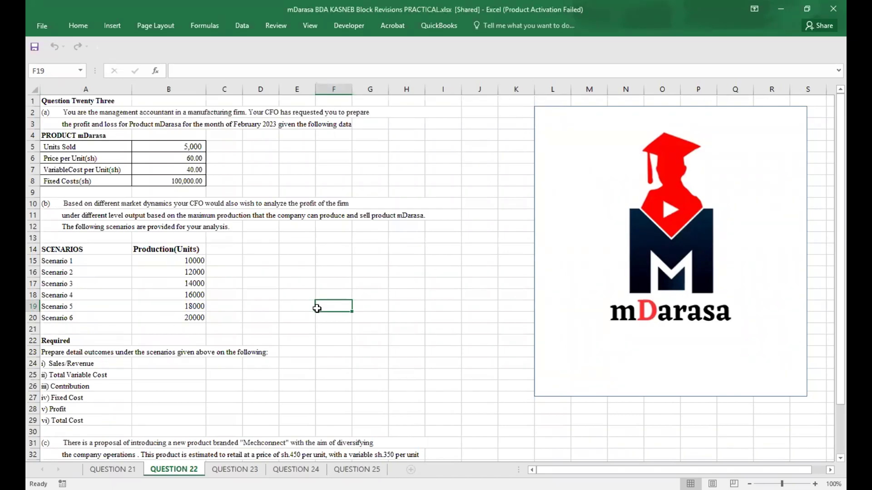
{"action": "scroll", "coordinate": [317, 308], "scroll_direction": "down", "scroll_amount": 6}
{"action": "scroll", "coordinate": [317, 309], "scroll_direction": "up", "scroll_amount": 1}
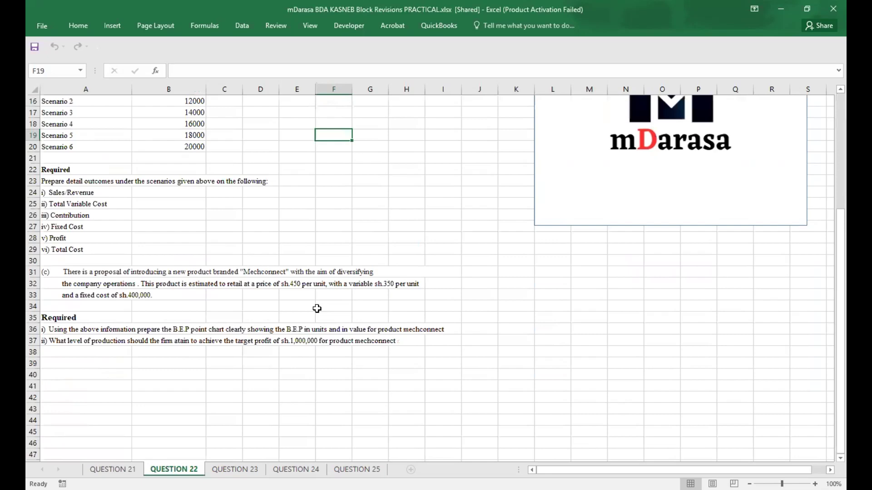
{"action": "scroll", "coordinate": [317, 308], "scroll_direction": "up", "scroll_amount": 4}
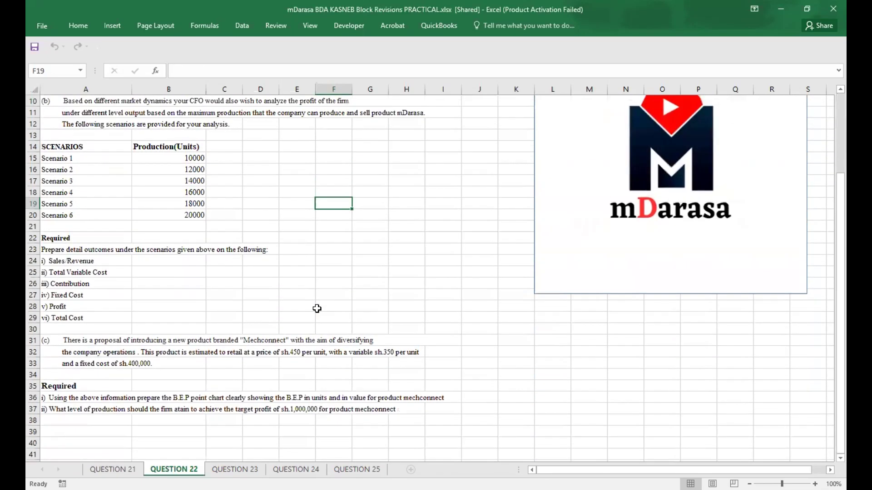
{"action": "scroll", "coordinate": [317, 308], "scroll_direction": "up", "scroll_amount": 1}
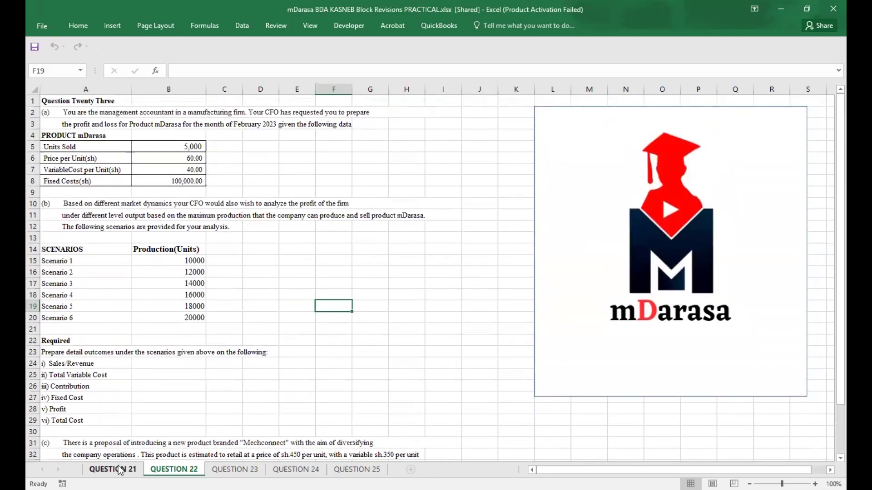
Look over the data and requirements on the QUESTION 21, 23, 24 and 25 sheets.
{"action": "left_click", "coordinate": [113, 470]}
{"action": "scroll", "coordinate": [297, 303], "scroll_direction": "up", "scroll_amount": 14}
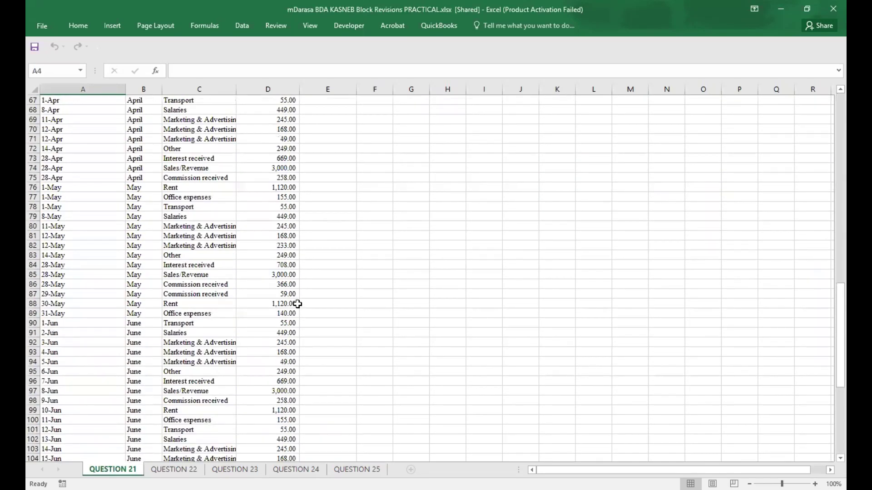
{"action": "scroll", "coordinate": [297, 304], "scroll_direction": "up", "scroll_amount": 3}
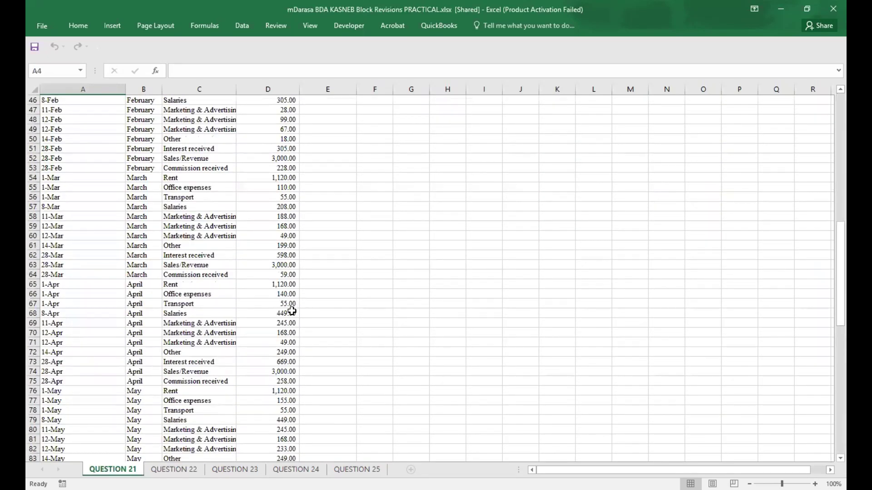
{"action": "left_click", "coordinate": [182, 469]}
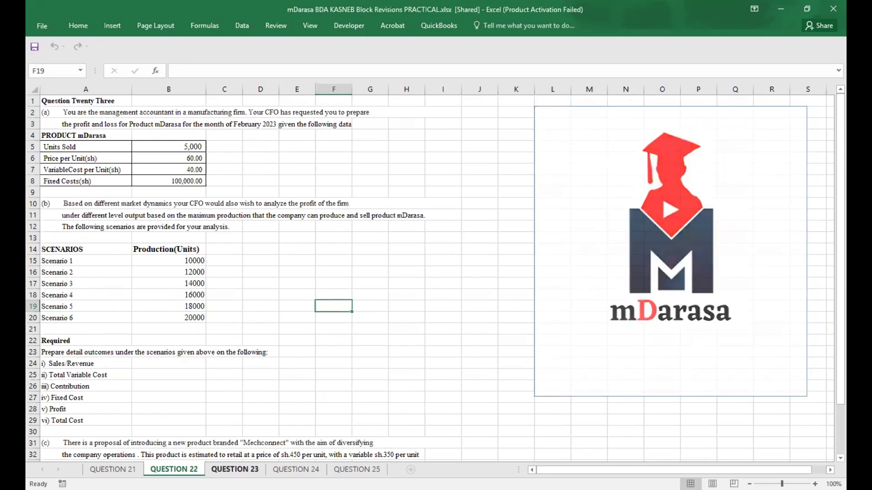
{"action": "left_click", "coordinate": [234, 470]}
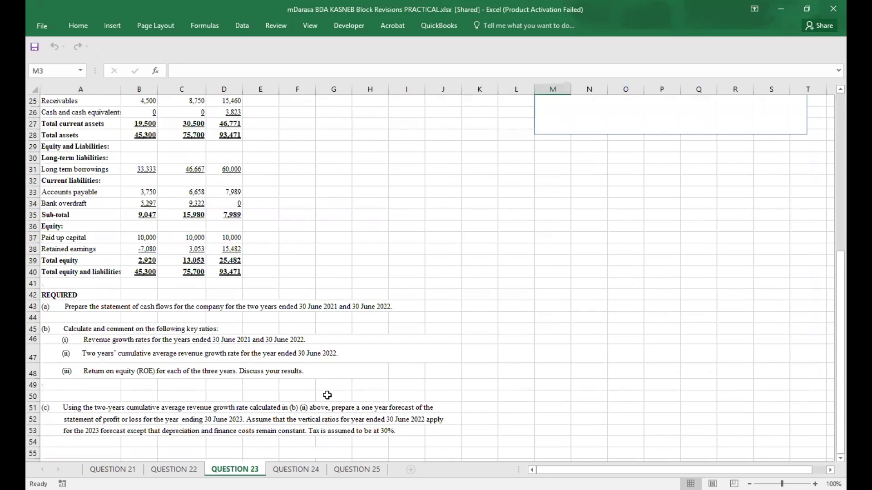
{"action": "left_click", "coordinate": [296, 470]}
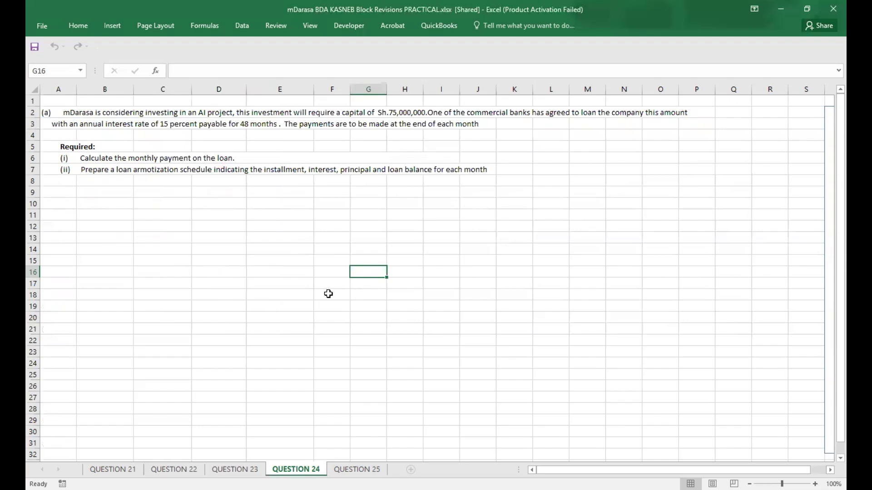
{"action": "left_click", "coordinate": [357, 469]}
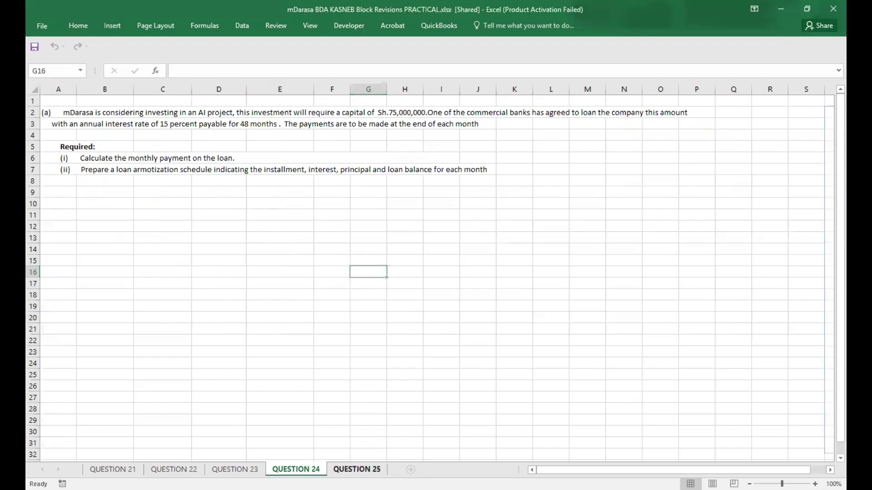
{"action": "scroll", "coordinate": [335, 402], "scroll_direction": "up", "scroll_amount": 2}
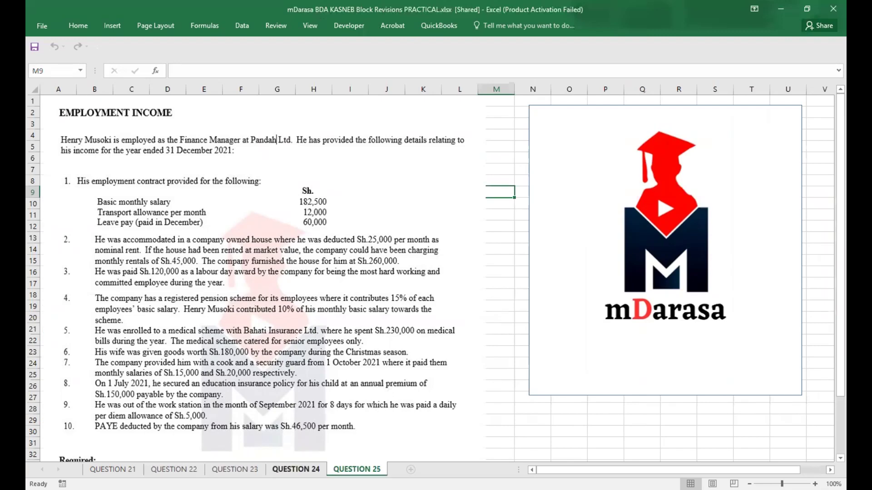
Open the QUESTION 24 sheet and review the loan details and its two requirements.
{"action": "left_click", "coordinate": [296, 469]}
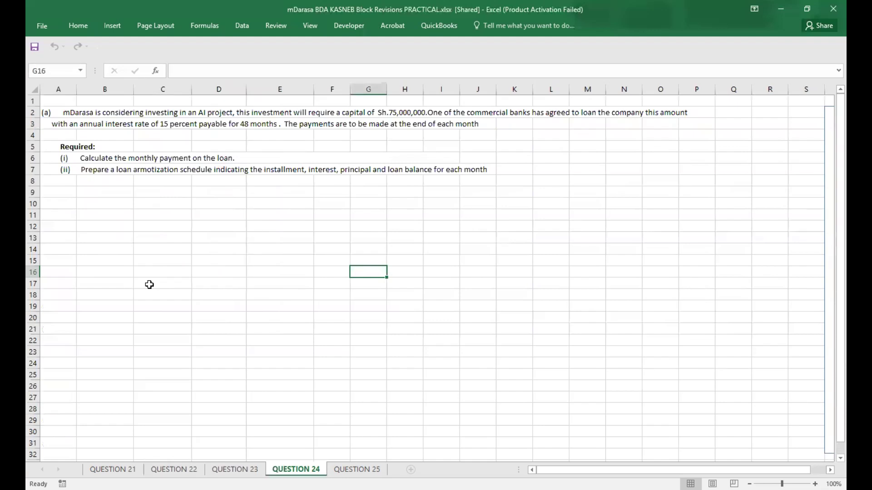
{"action": "left_click", "coordinate": [357, 191]}
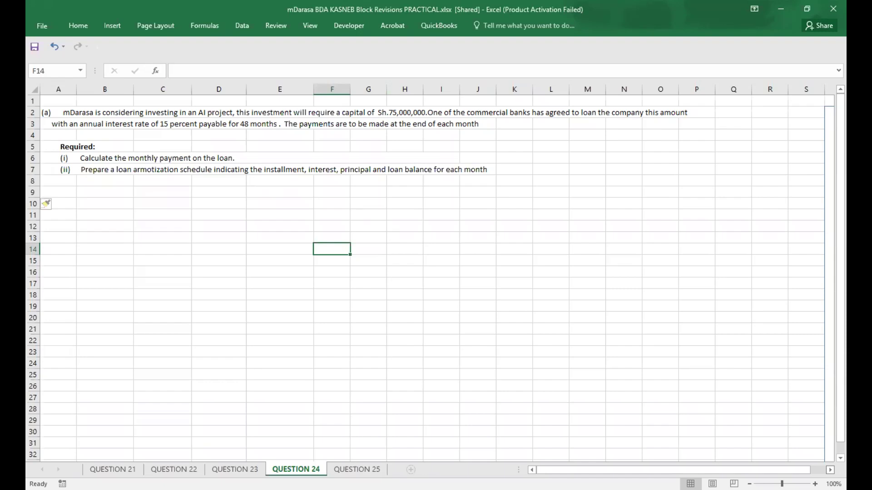
{"action": "scroll", "coordinate": [436, 273], "scroll_direction": "right", "scroll_amount": 3}
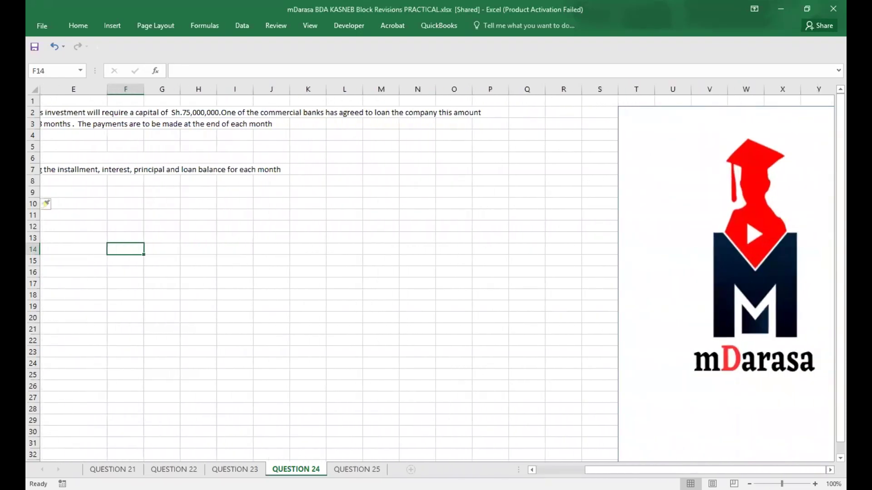
{"action": "scroll", "coordinate": [435, 273], "scroll_direction": "left", "scroll_amount": 3}
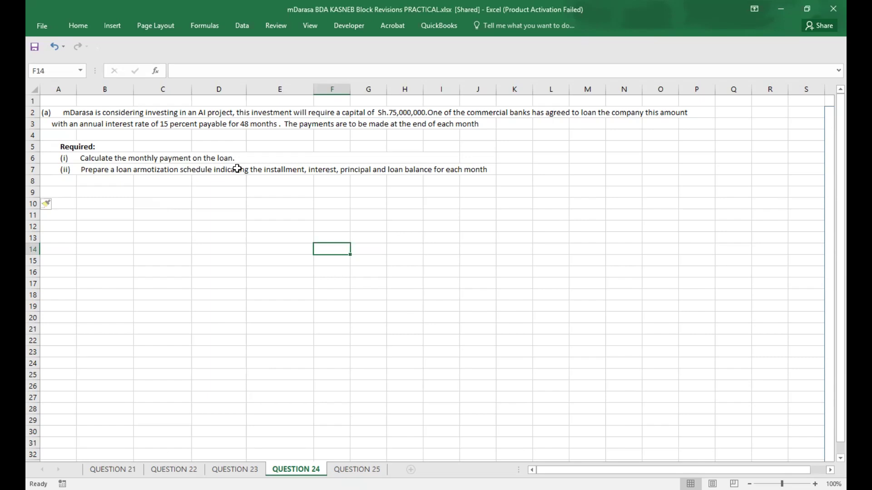
Copy requirement (i) on the monthly loan payment from A6 into A11 and make the copy bold.
{"action": "left_click", "coordinate": [90, 203]}
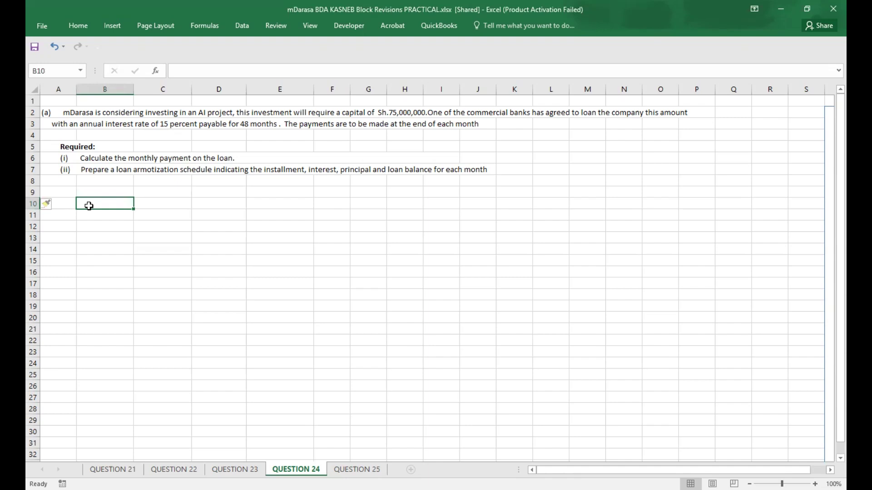
{"action": "left_click", "coordinate": [71, 163]}
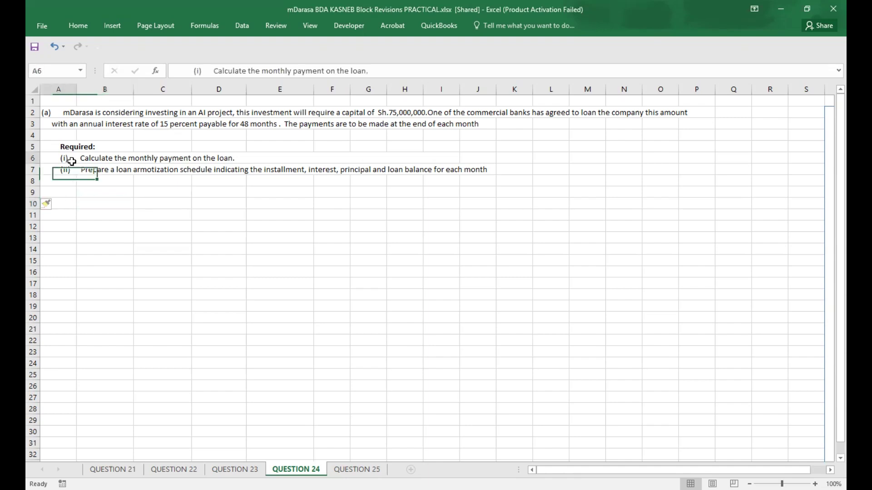
{"action": "key", "text": "ctrl+c"}
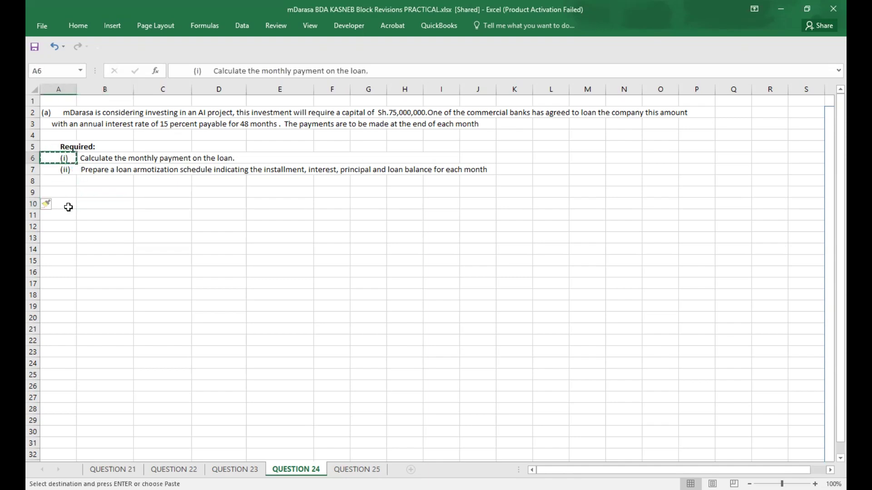
{"action": "left_click", "coordinate": [68, 213]}
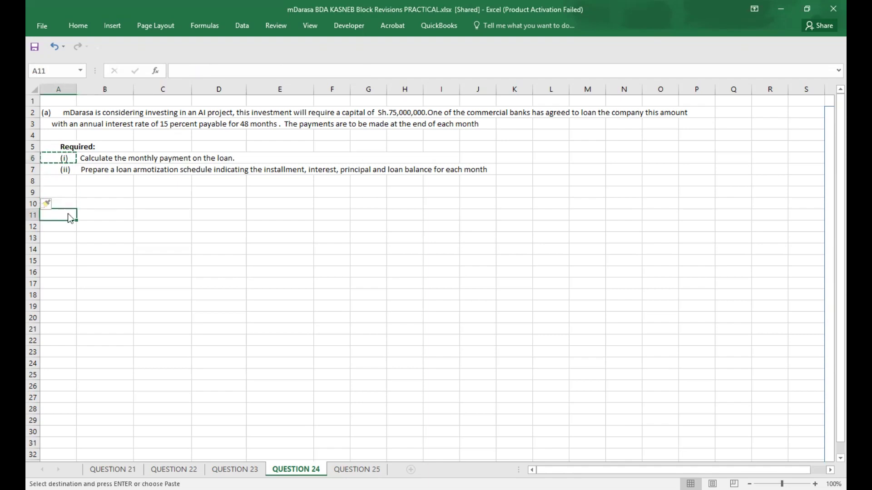
{"action": "right_click", "coordinate": [69, 214]}
{"action": "left_click", "coordinate": [67, 259]}
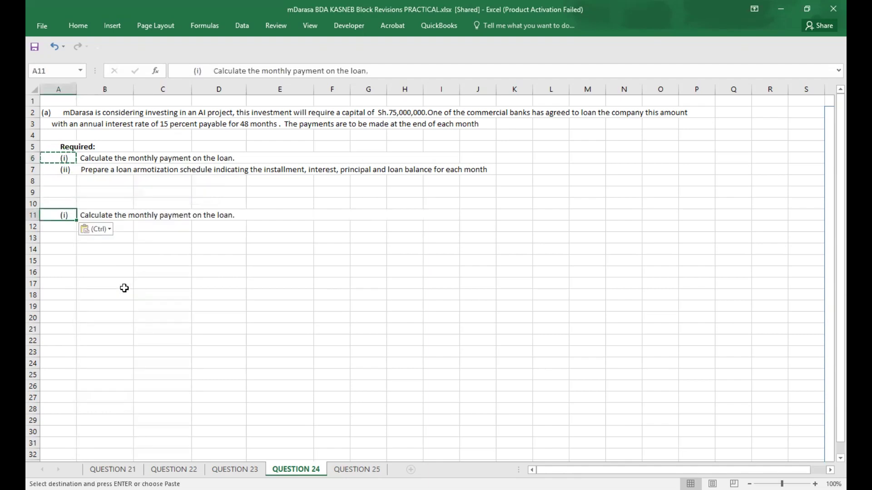
{"action": "key", "text": "ctrl+b"}
{"action": "left_click", "coordinate": [124, 265]}
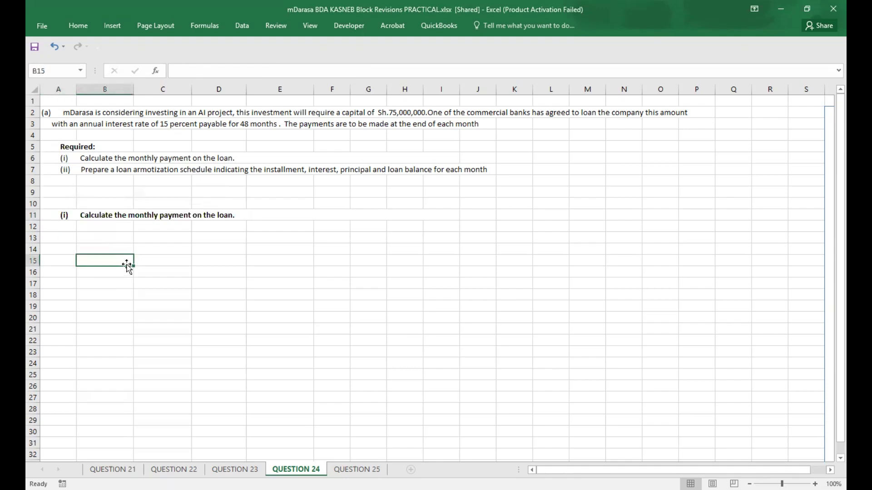
Enter the label "Loan Amount" in B13 and the value 75000000 in C13.
{"action": "left_click", "coordinate": [113, 240]}
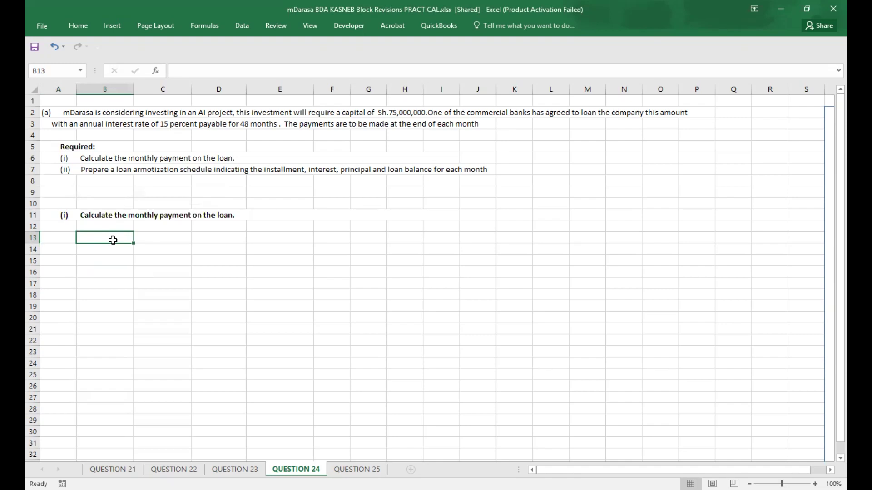
{"action": "type", "text": "Loan A"}
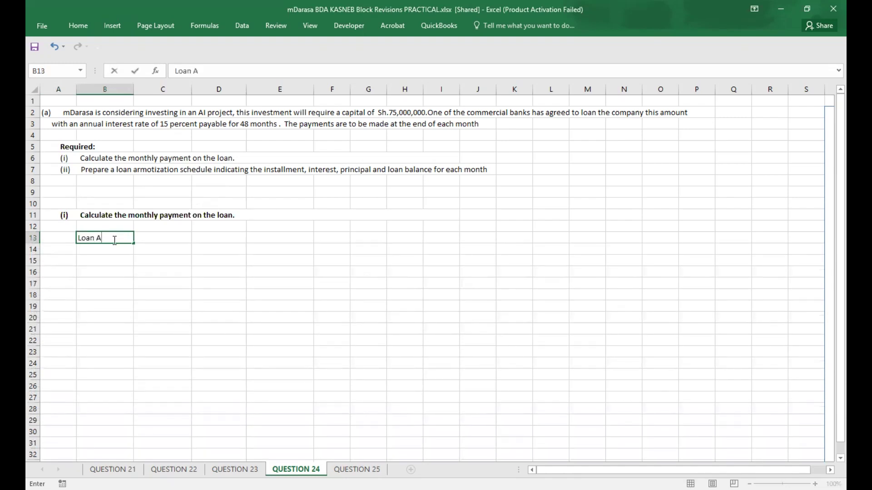
{"action": "type", "text": "mount"}
{"action": "left_click", "coordinate": [171, 241]}
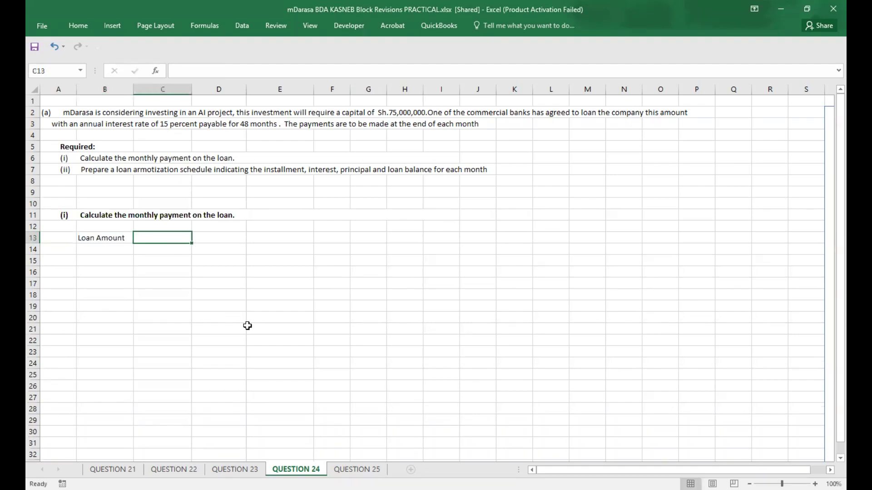
{"action": "scroll", "coordinate": [248, 326], "scroll_direction": "up", "scroll_amount": 2, "text": "ctrl"}
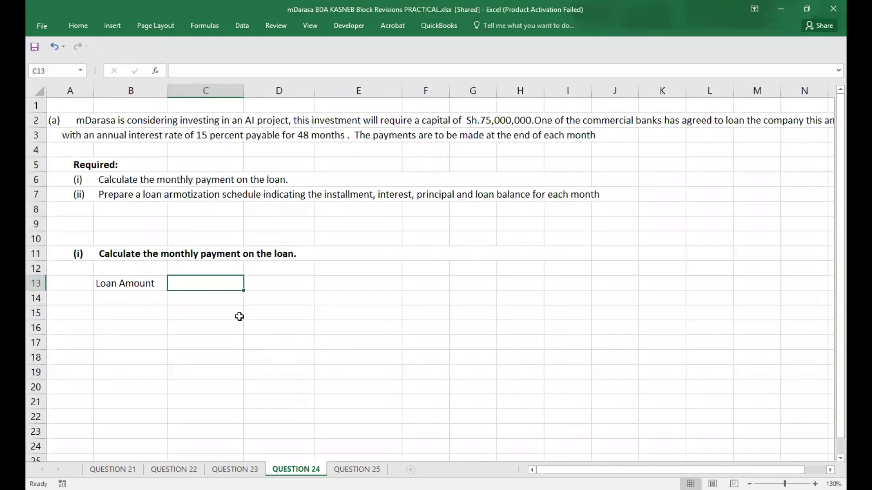
{"action": "type", "text": "75"}
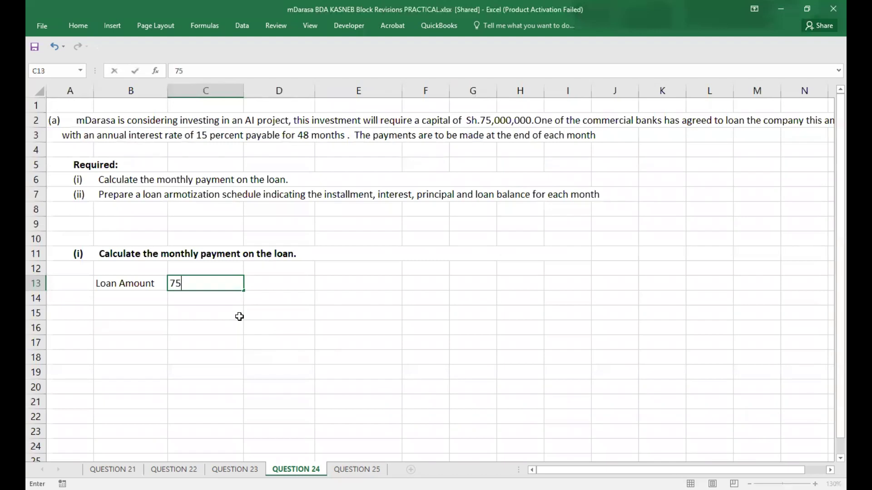
{"action": "type", "text": "000000"}
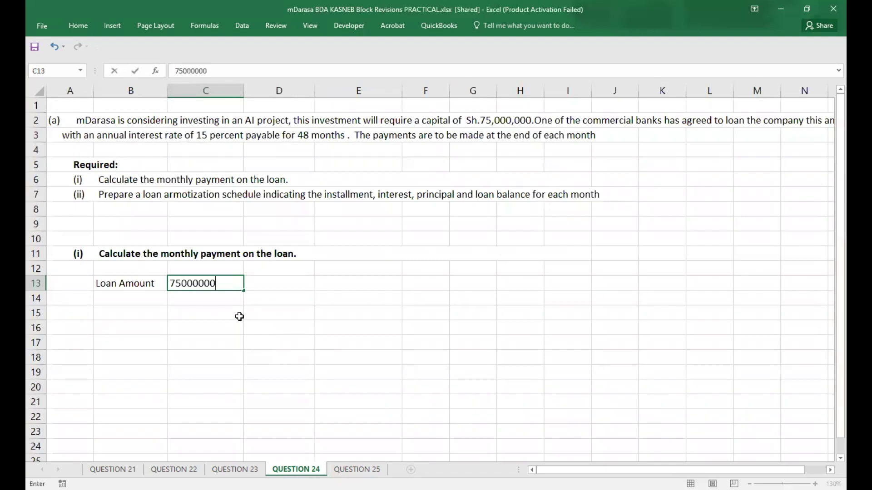
{"action": "key", "text": "Return"}
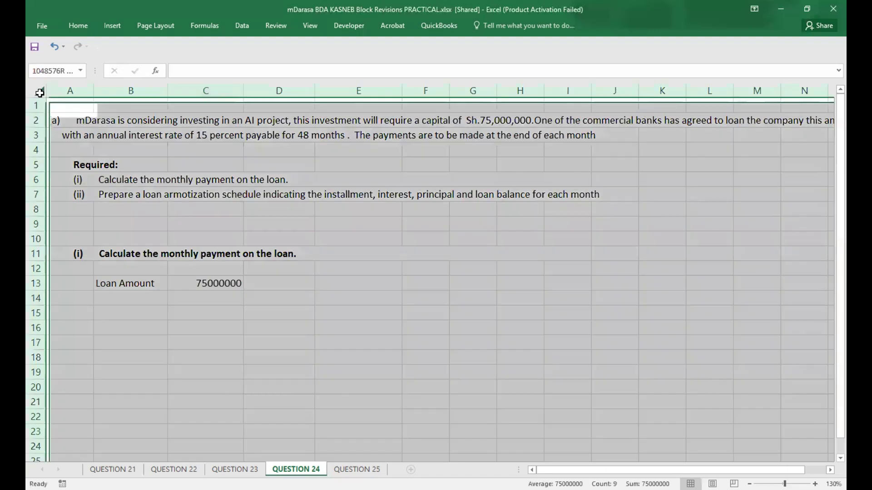
Apply the comma number format with two decimals to the entire sheet and widen all columns so the loan amount fits.
{"action": "left_click", "coordinate": [39, 91]}
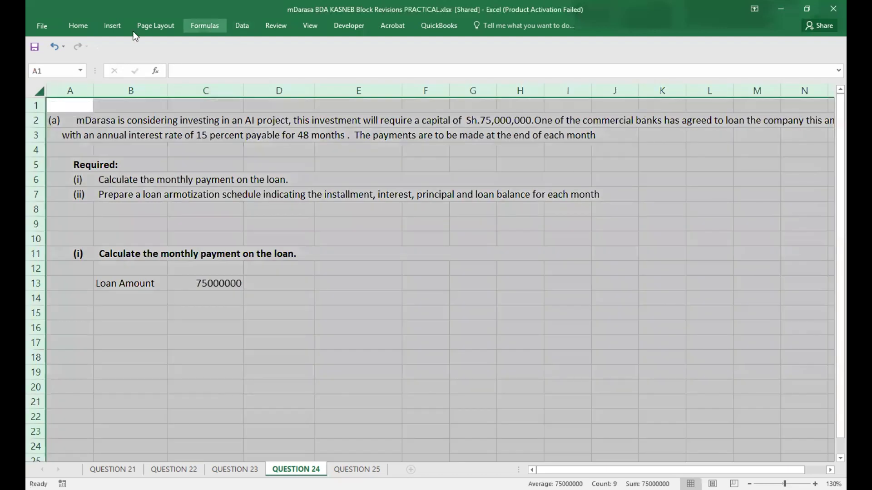
{"action": "left_click", "coordinate": [85, 30]}
{"action": "left_click", "coordinate": [424, 63]}
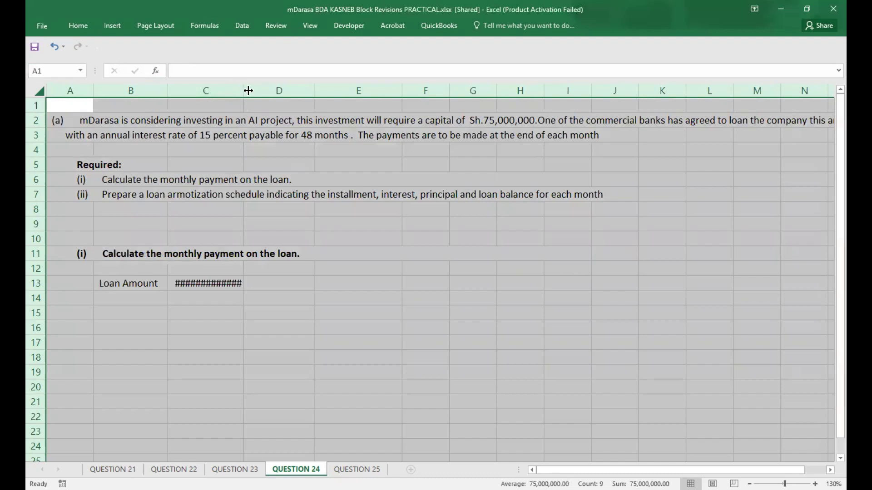
{"action": "left_click_drag", "start_coordinate": [248, 91], "coordinate": [256, 90]}
{"action": "left_click", "coordinate": [218, 301]}
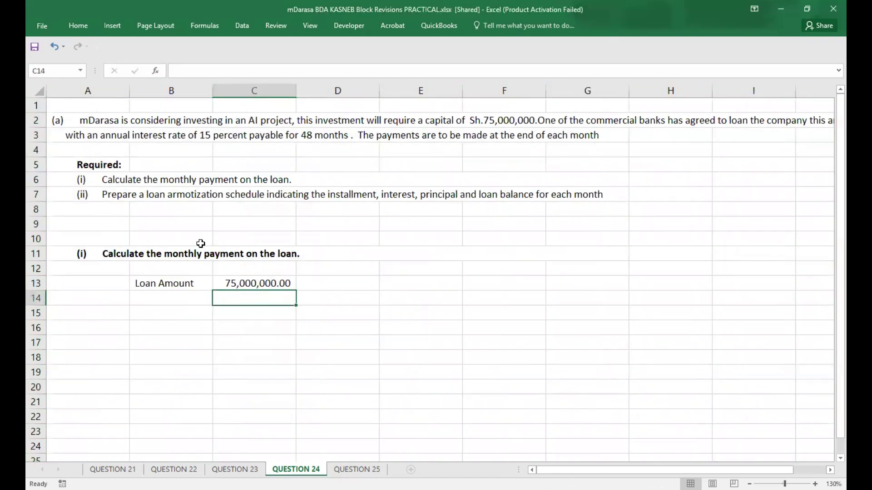
Enter the label "Annual interest rate" in B14 and widen column B so the label fits.
{"action": "left_click", "coordinate": [165, 300]}
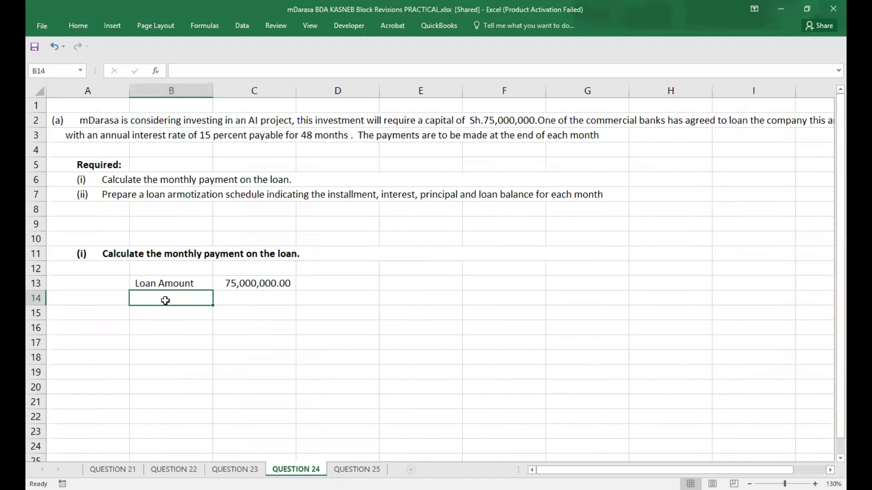
{"action": "type", "text": "Ann"}
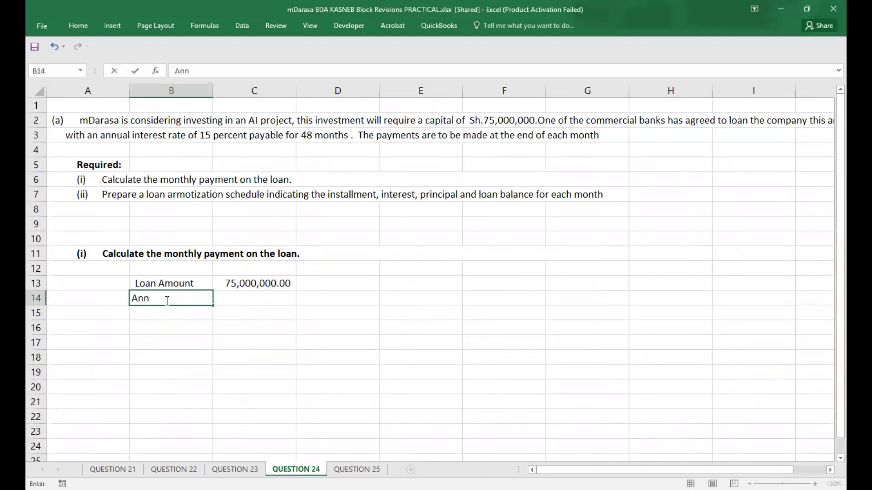
{"action": "type", "text": "ual interes"}
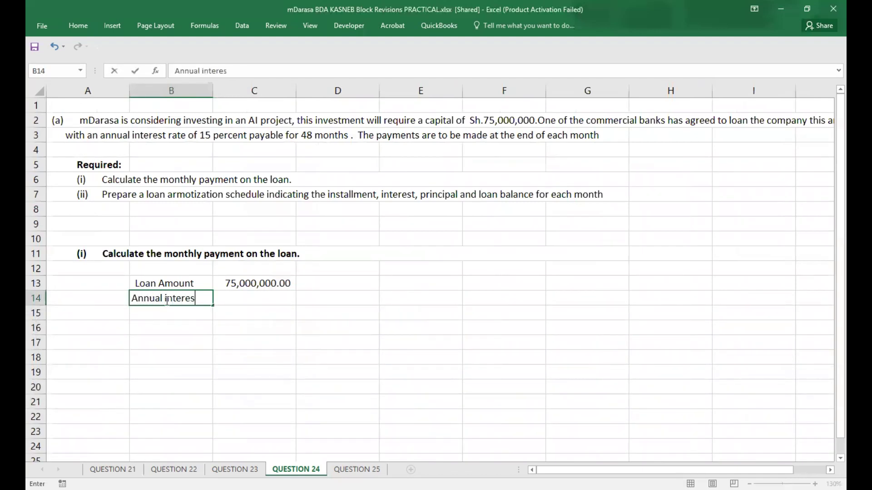
{"action": "type", "text": "t rate"}
{"action": "left_click", "coordinate": [235, 369]}
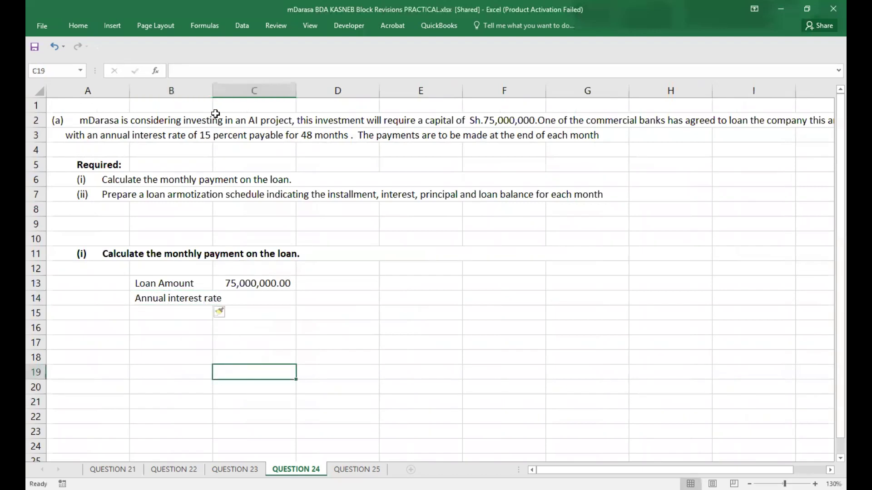
{"action": "left_click_drag", "start_coordinate": [210, 88], "coordinate": [230, 94]}
Enter 15% in C14 as the annual interest rate.
{"action": "left_click", "coordinate": [247, 296]}
{"action": "type", "text": "15"}
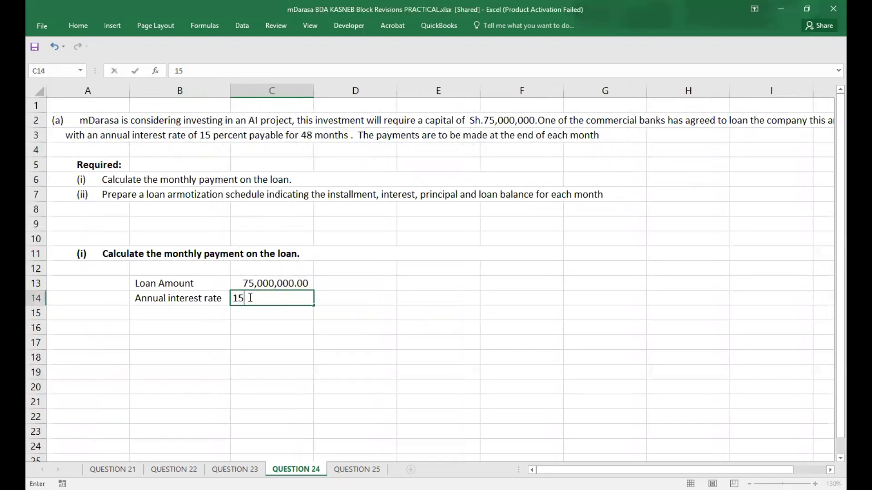
{"action": "type", "text": "%"}
Enter the label "Repayment period" in B15, below the annual interest rate label.
{"action": "left_click", "coordinate": [184, 313]}
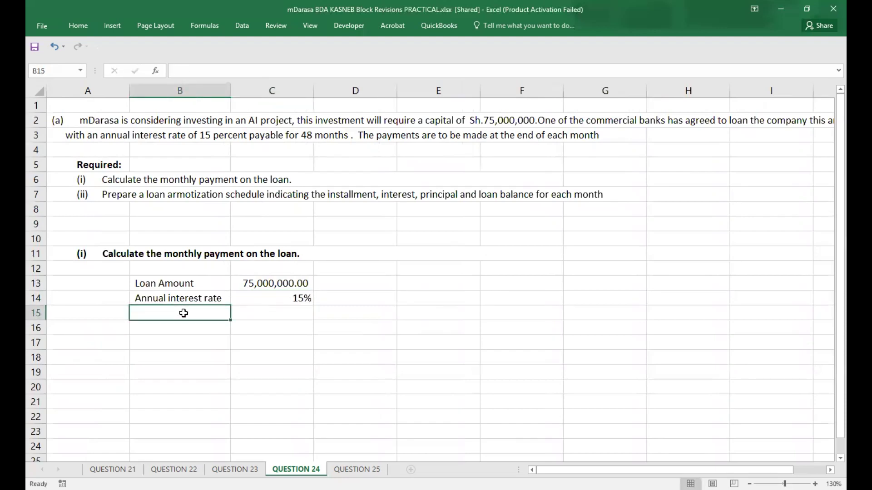
{"action": "type", "text": "Reapy"}
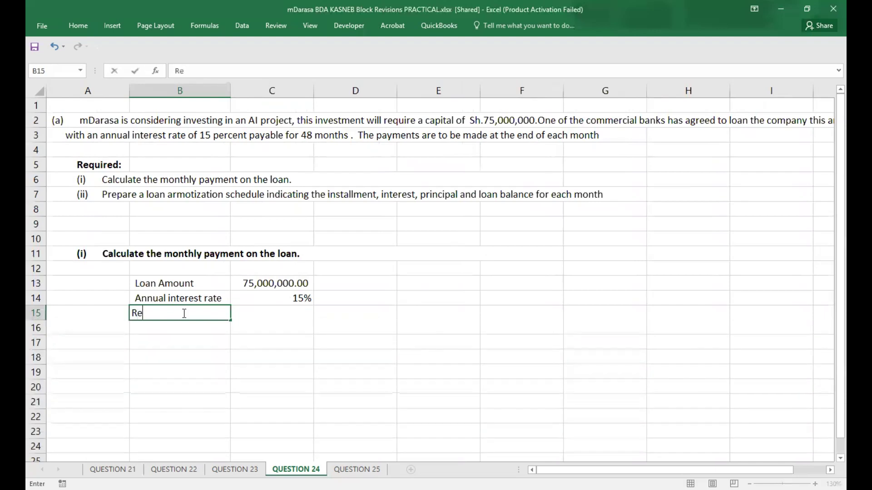
{"action": "key", "text": "BackSpace"}
{"action": "key", "text": "BackSpace"}
{"action": "key", "text": "BackSpace"}
{"action": "key", "text": "BackSpace"}
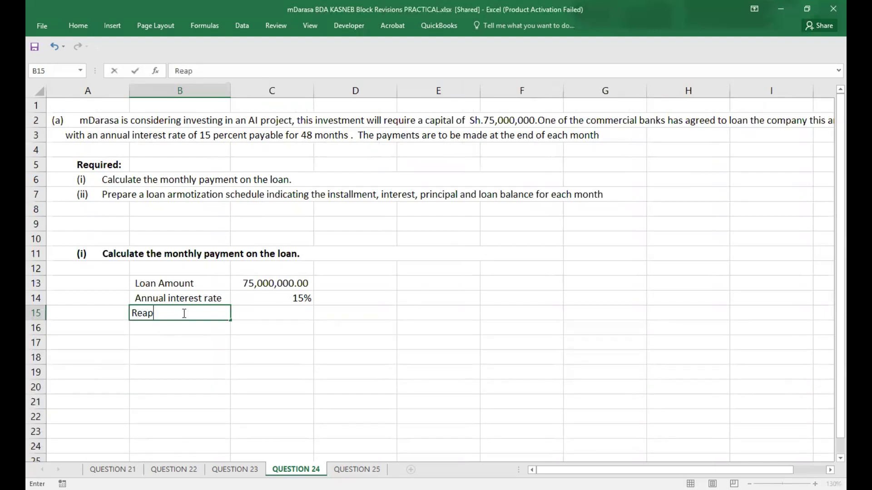
{"action": "type", "text": "epaye"}
{"action": "key", "text": "BackSpace"}
{"action": "type", "text": "ment p"}
{"action": "type", "text": "eri"}
{"action": "type", "text": "o"}
{"action": "key", "text": "BackSpace"}
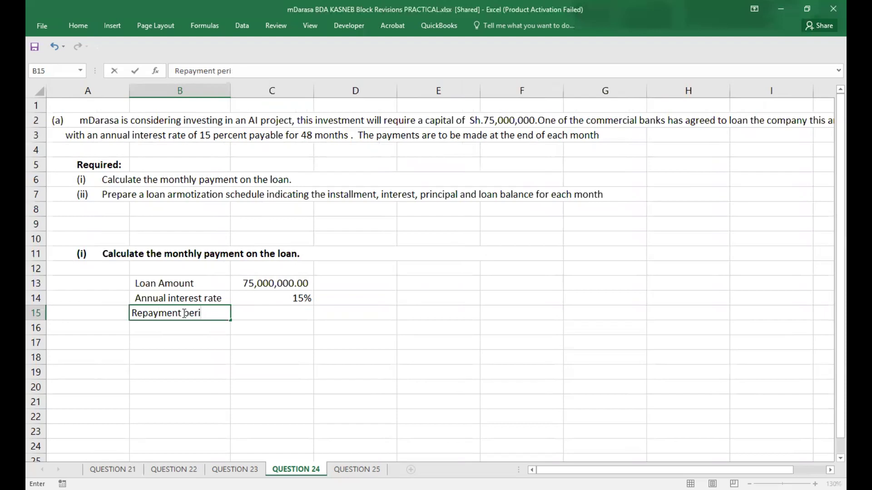
{"action": "type", "text": "od"}
Enter "48 months" in C15 as the repayment period.
{"action": "left_click", "coordinate": [253, 315]}
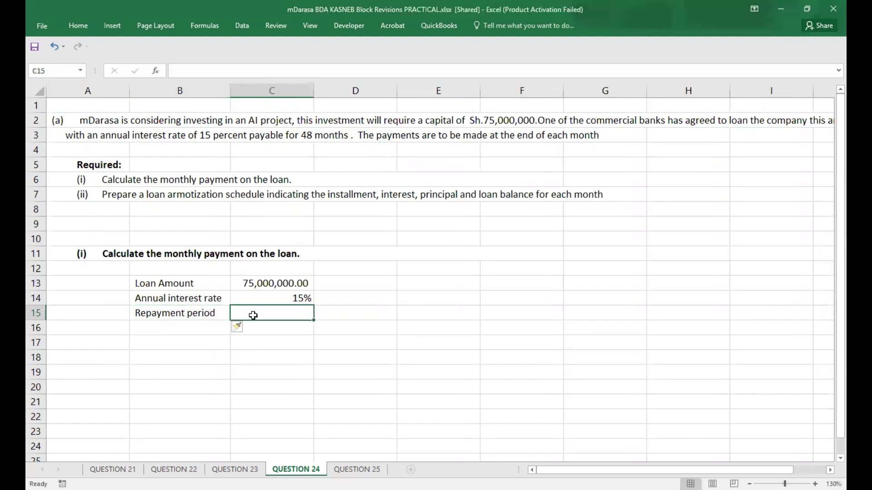
{"action": "type", "text": "48 m"}
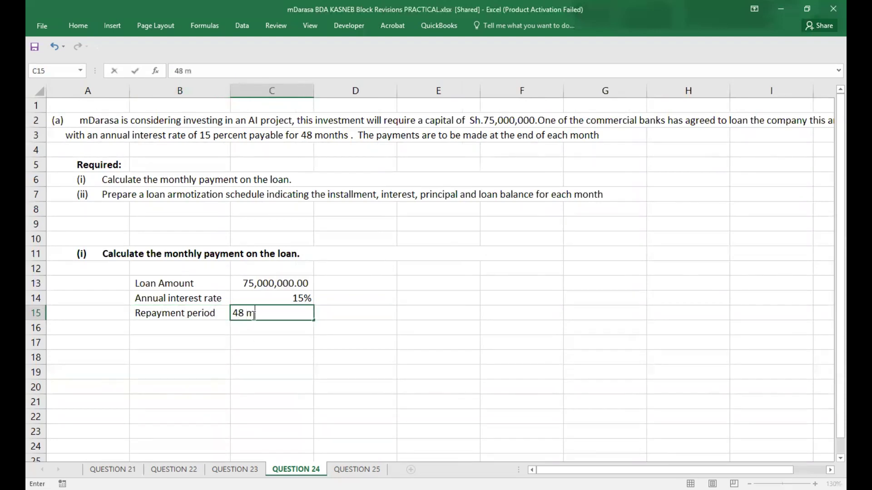
{"action": "type", "text": "onths"}
{"action": "left_click", "coordinate": [268, 355]}
{"action": "left_click", "coordinate": [284, 318]}
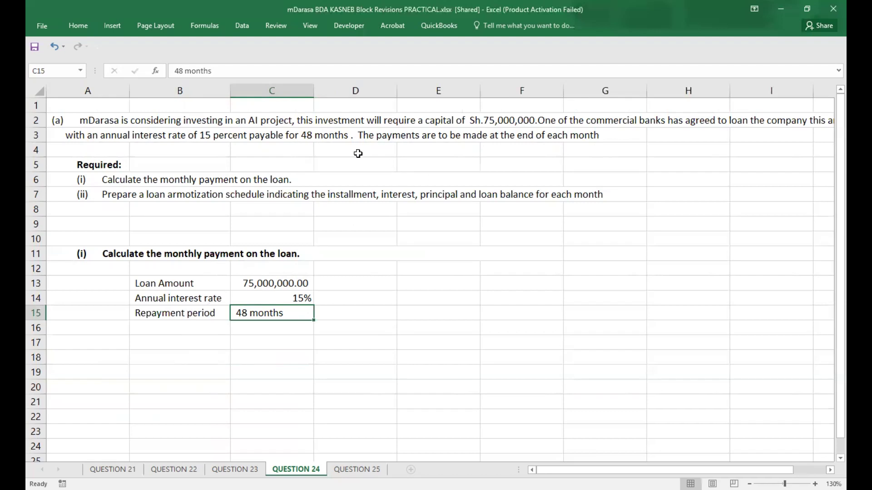
Add the label "Monthly interest rate" in B16 and calculate the rate in C16 with the formula =C14/12.
{"action": "left_click", "coordinate": [179, 323]}
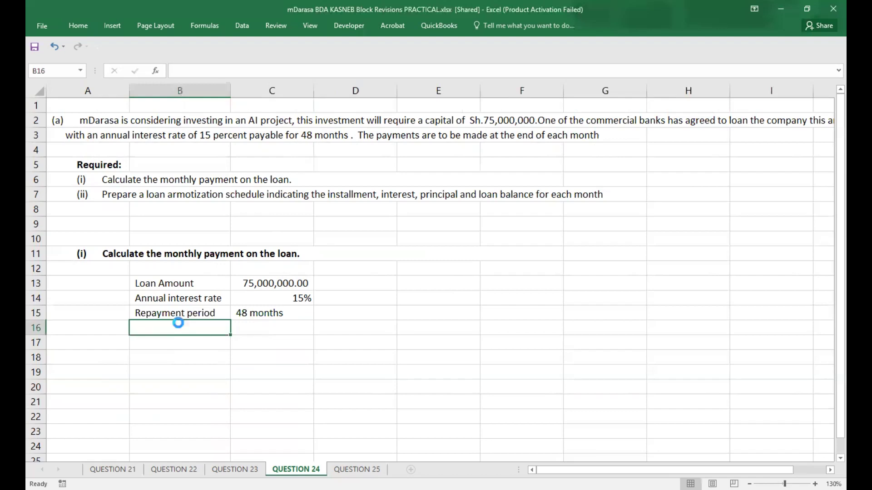
{"action": "type", "text": "Monthl"}
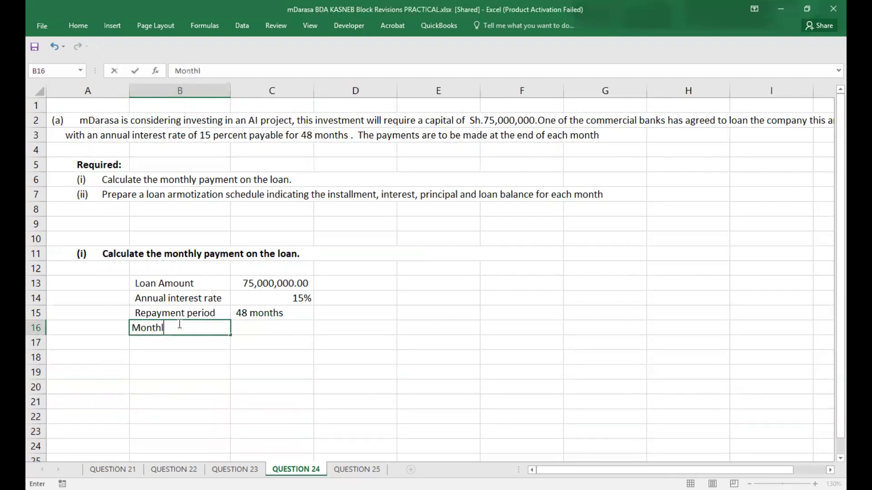
{"action": "type", "text": "y interest "}
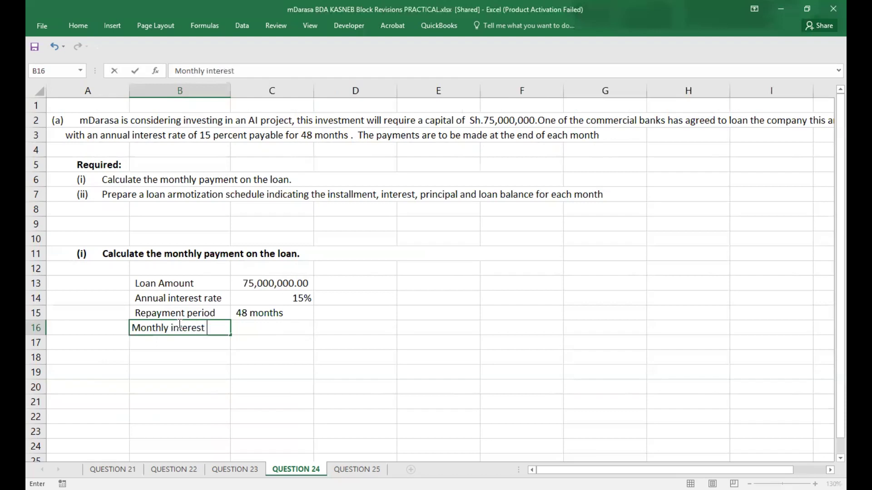
{"action": "type", "text": "rate"}
{"action": "left_click", "coordinate": [272, 356]}
{"action": "left_click", "coordinate": [272, 330]}
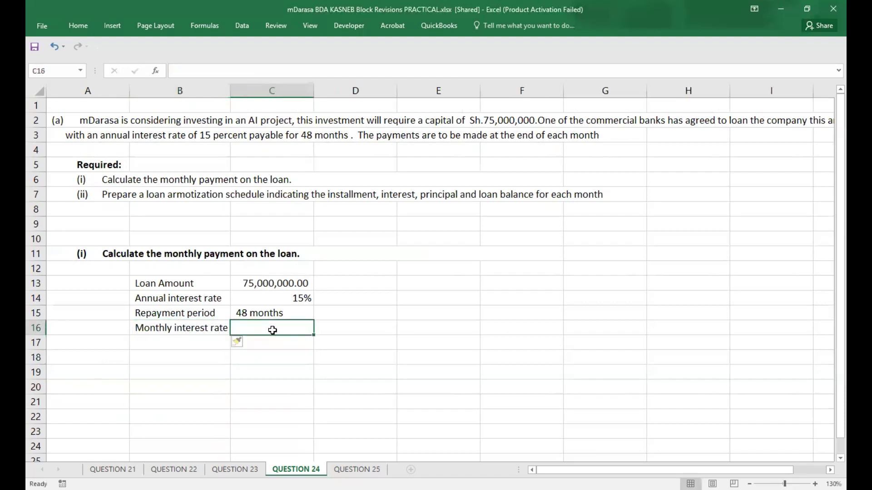
{"action": "type", "text": "="}
{"action": "left_click", "coordinate": [287, 299]}
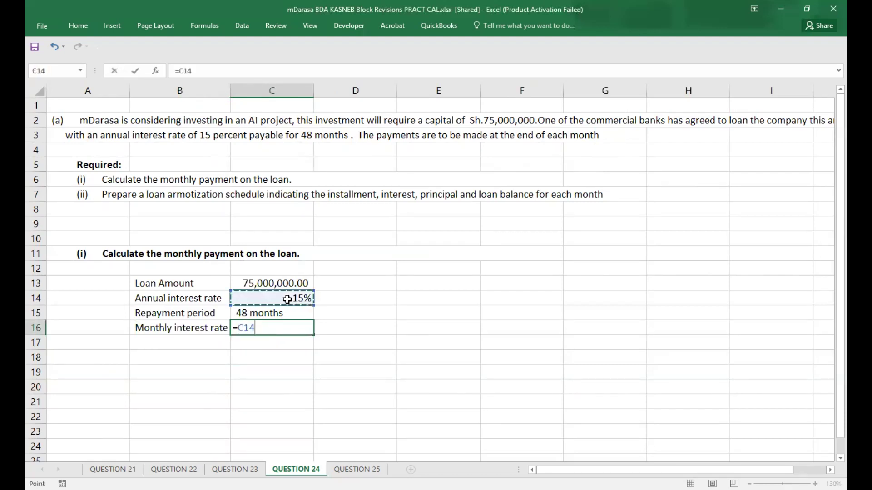
{"action": "type", "text": "/12"}
{"action": "key", "text": "Return"}
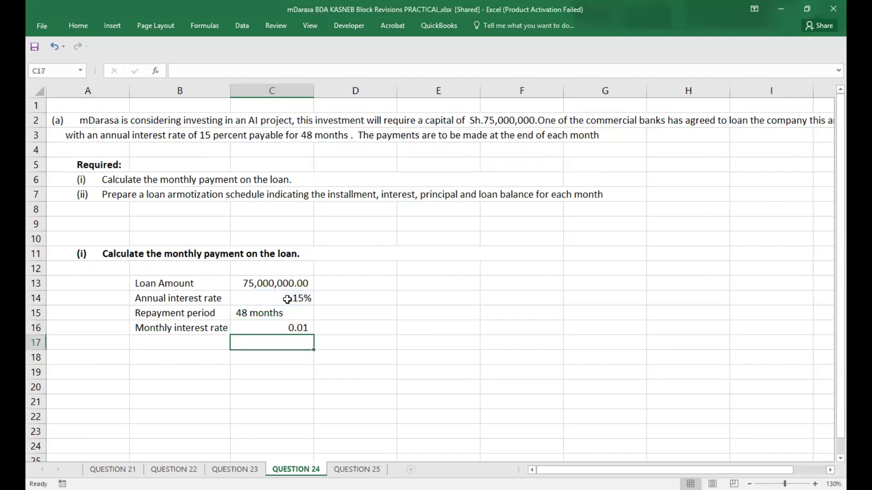
Format the monthly interest rate in C16 as a percentage with two decimal places.
{"action": "left_click", "coordinate": [282, 329]}
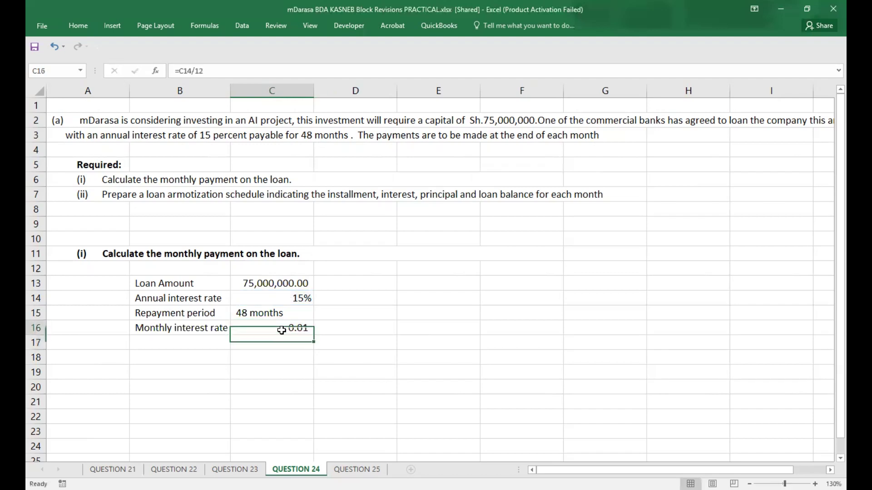
{"action": "left_click", "coordinate": [92, 26]}
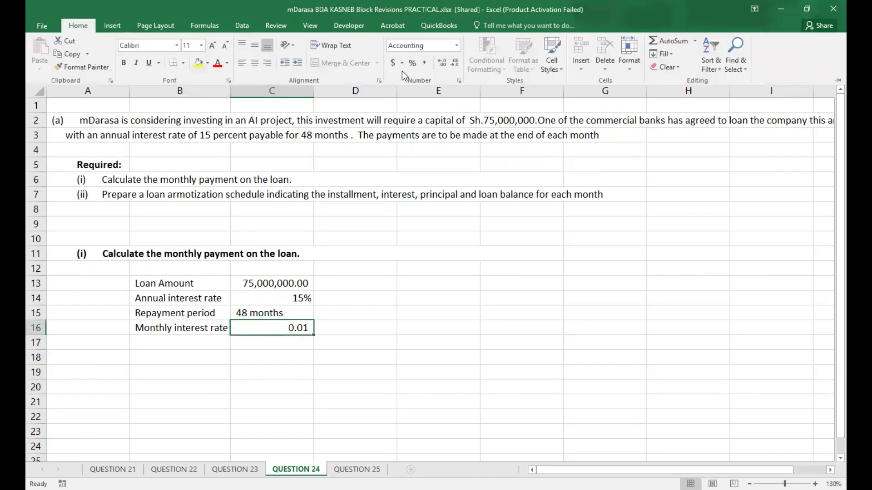
{"action": "left_click", "coordinate": [412, 63]}
{"action": "left_click", "coordinate": [439, 64]}
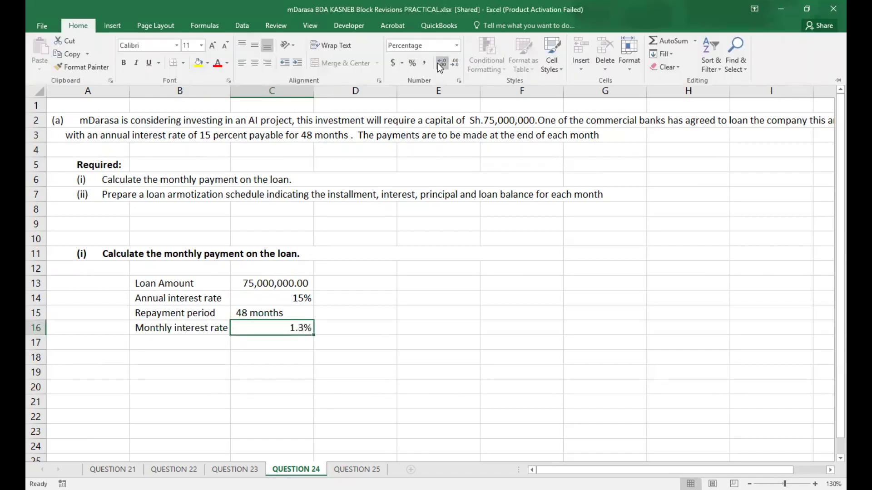
{"action": "left_click", "coordinate": [438, 64]}
{"action": "left_click", "coordinate": [362, 295]}
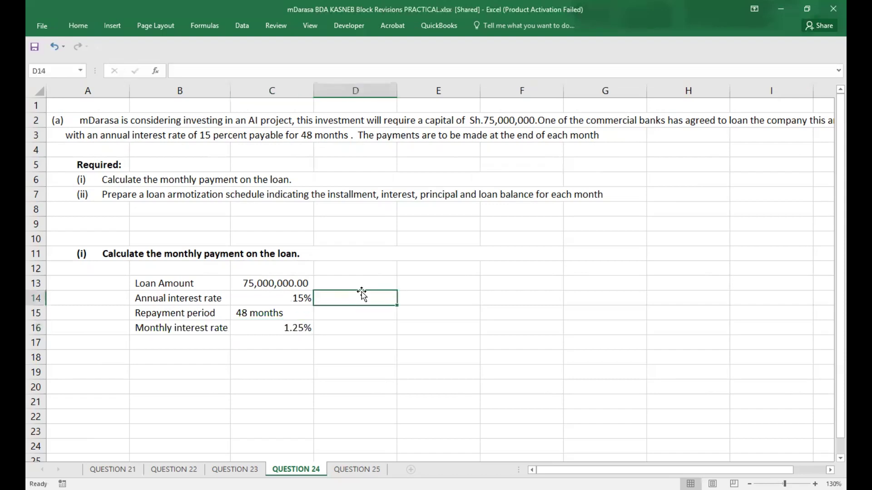
{"action": "left_click", "coordinate": [297, 314]}
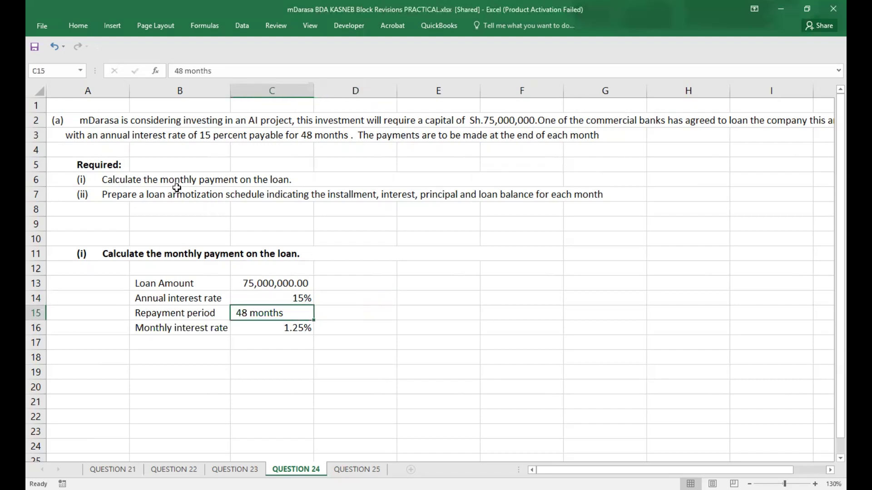
Enter the label "Monthly payment" in B18 and make it bold.
{"action": "left_click", "coordinate": [173, 351]}
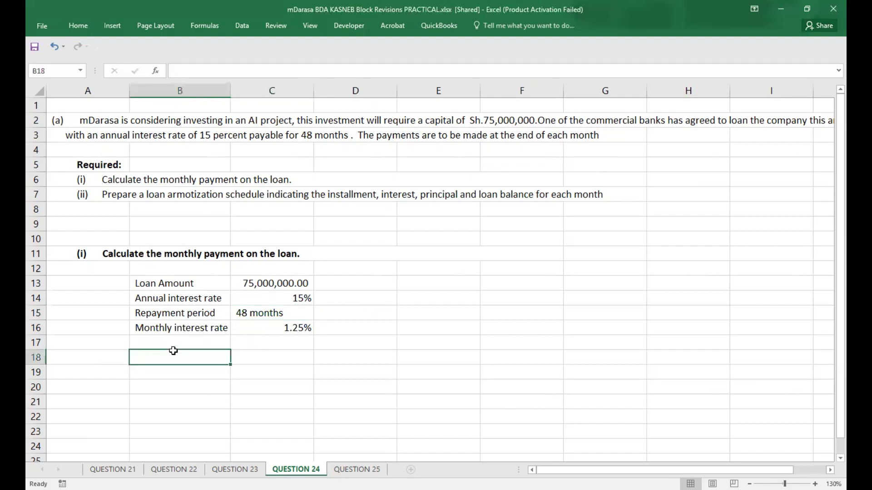
{"action": "type", "text": "P"}
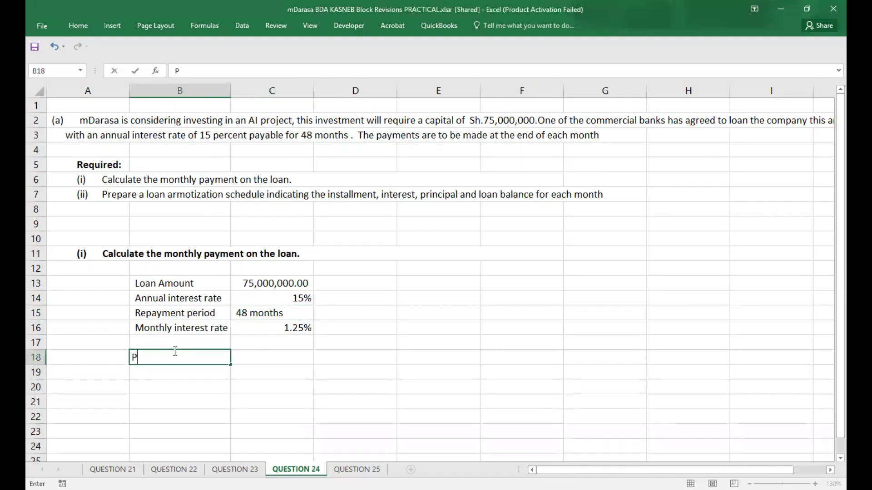
{"action": "key", "text": "BackSpace"}
{"action": "type", "text": "Monthly payment"}
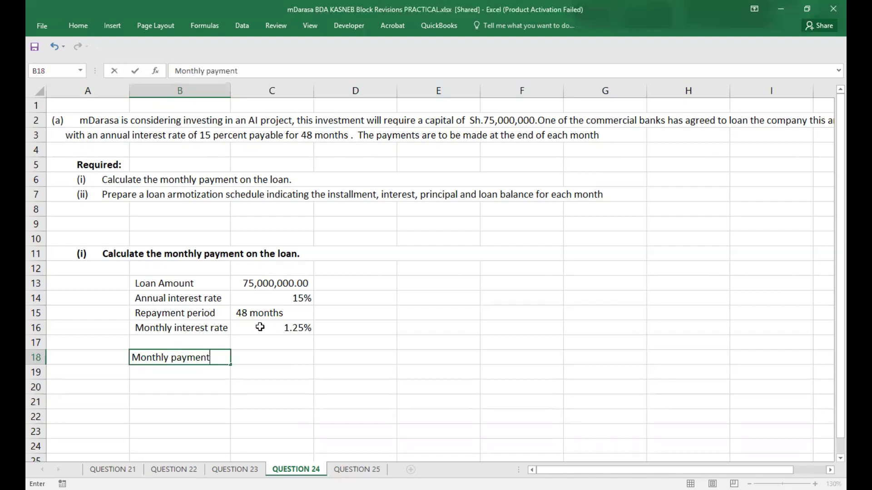
{"action": "left_click", "coordinate": [255, 358]}
{"action": "left_click", "coordinate": [214, 357]}
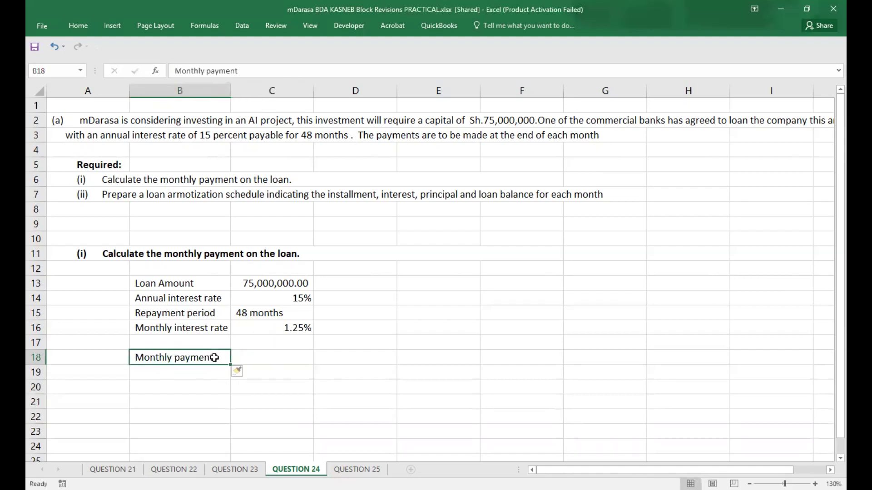
{"action": "key", "text": "ctrl+b"}
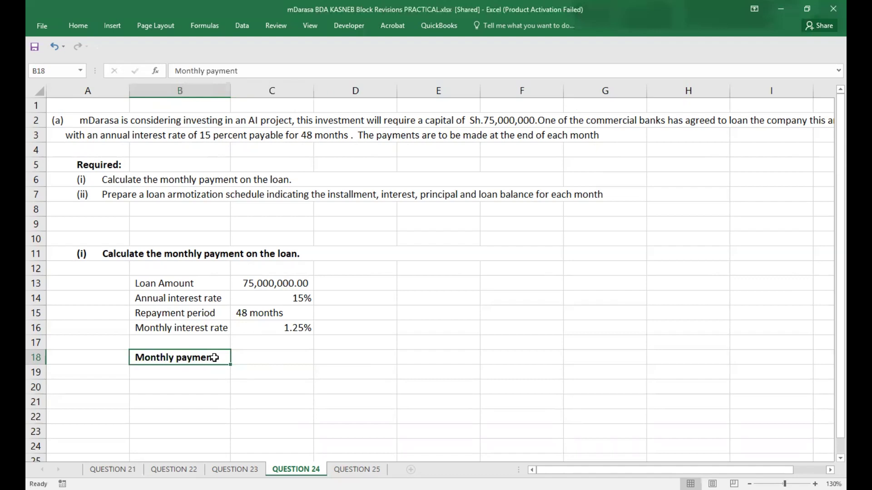
Build the payment formula =PMT(C16,48,C13) in C18 from the monthly rate, 48 periods and the loan amount.
{"action": "left_click", "coordinate": [241, 356]}
{"action": "type", "text": "="}
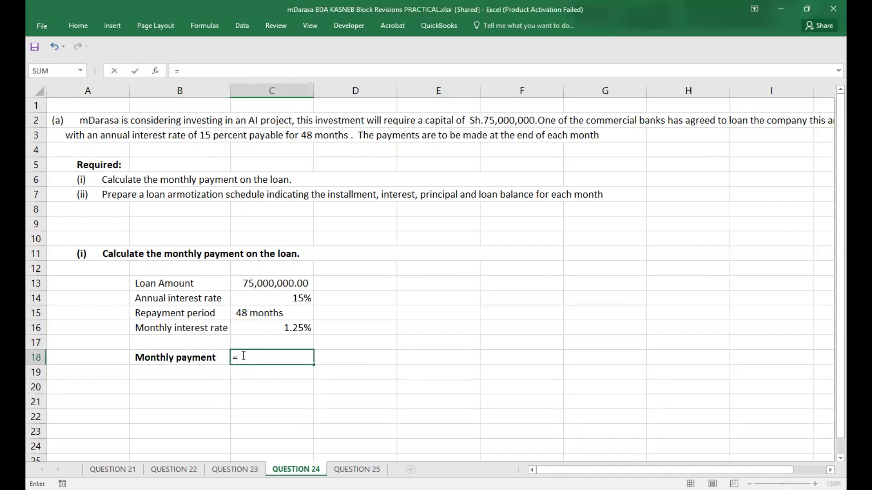
{"action": "type", "text": "PMT"}
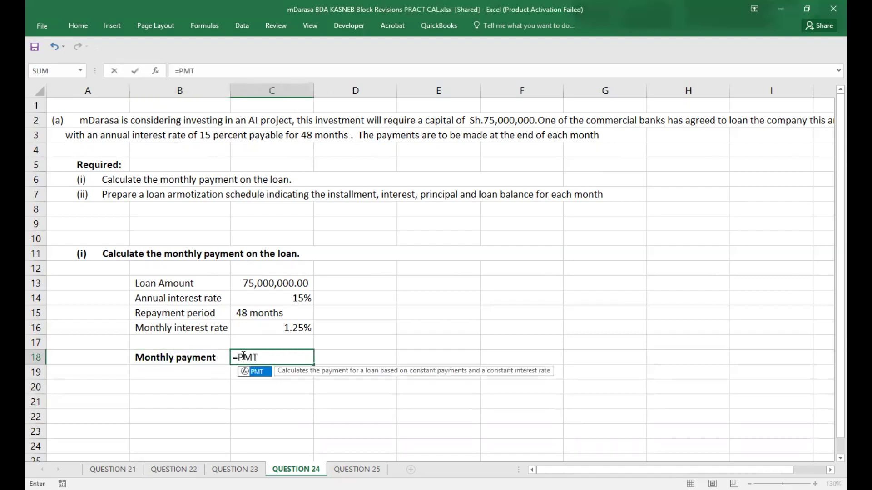
{"action": "type", "text": "("}
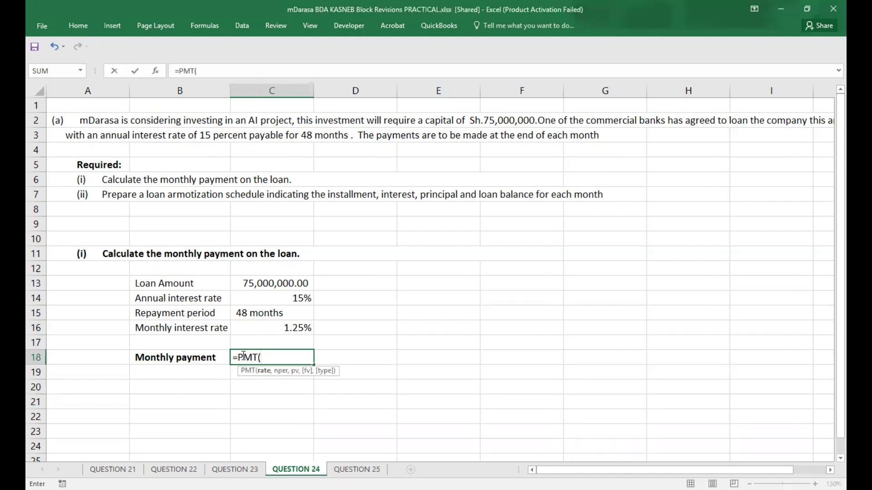
{"action": "left_click", "coordinate": [259, 331]}
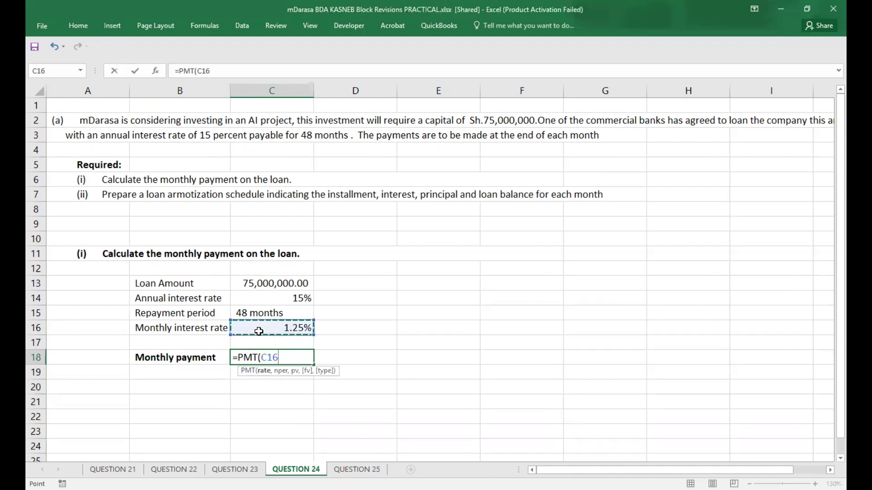
{"action": "type", "text": ","}
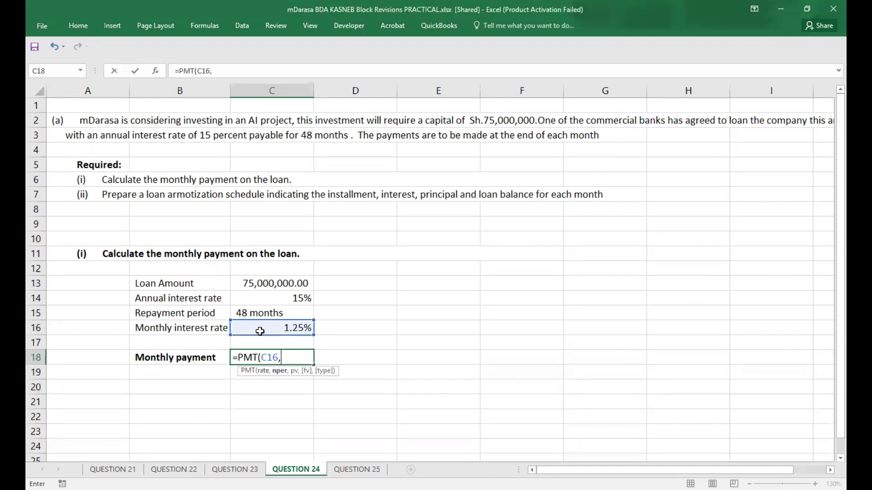
{"action": "type", "text": "48"}
{"action": "type", "text": ","}
{"action": "left_click", "coordinate": [260, 284]}
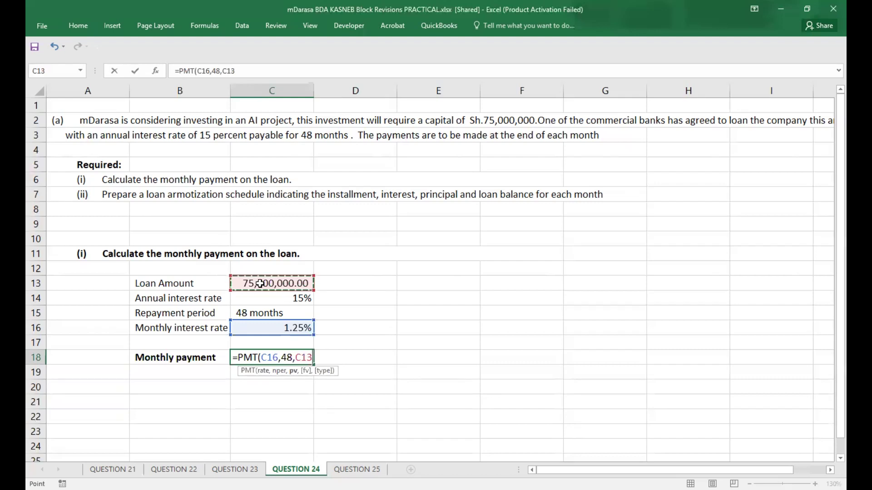
{"action": "type", "text": ")"}
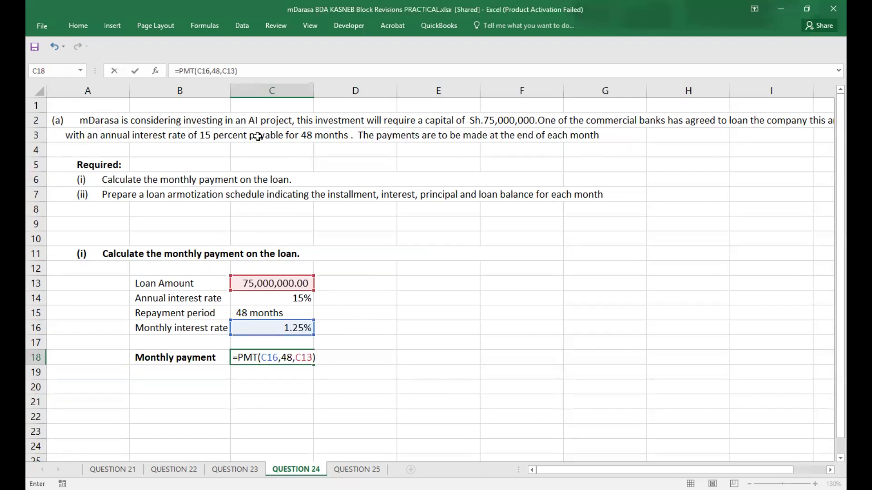
Negate the loan amount in the C18 formula so it reads =PMT(C16,48,-C13), and commit it.
{"action": "left_click", "coordinate": [223, 71]}
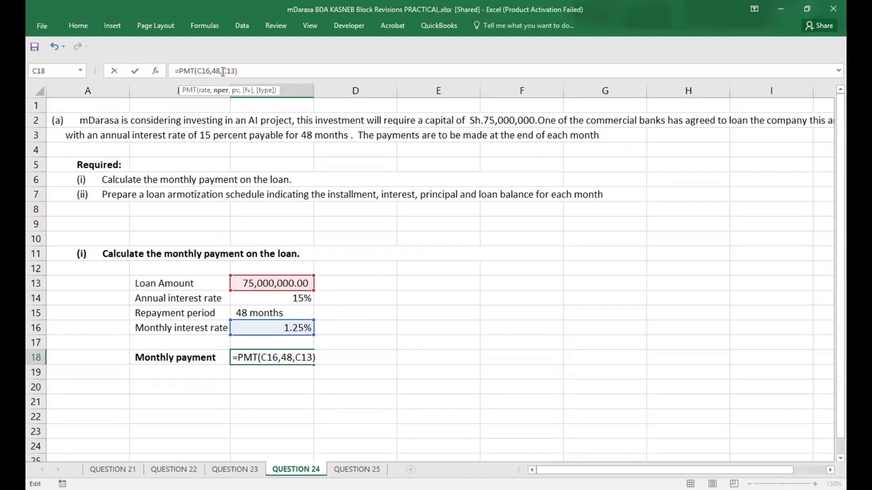
{"action": "key", "text": "Right"}
{"action": "type", "text": "-"}
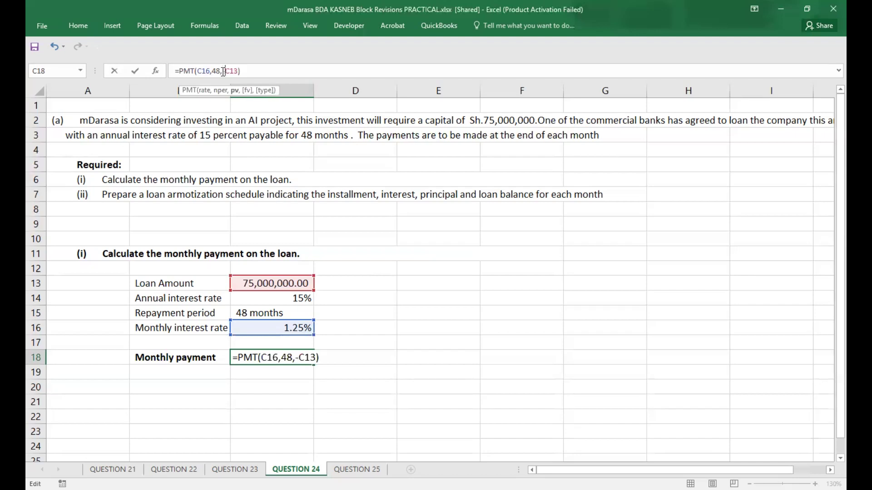
{"action": "key", "text": "Return"}
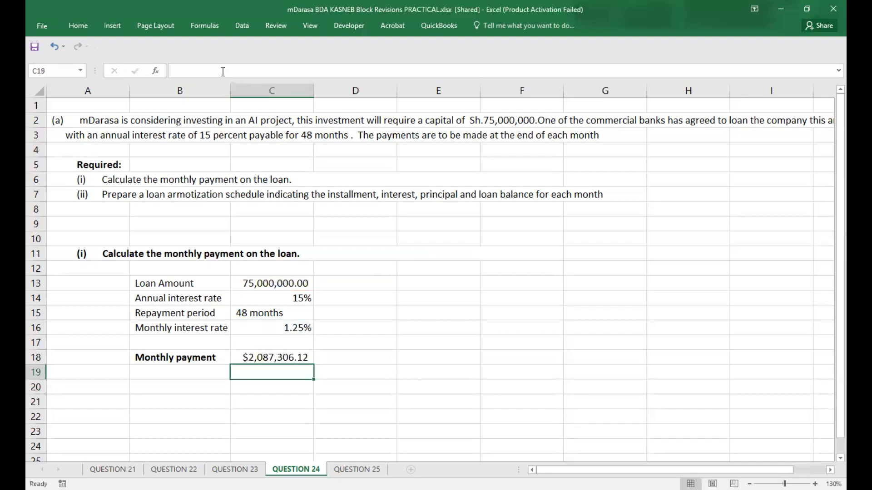
Highlight the monthly payment amount in C18 with yellow fill and make it bold.
{"action": "left_click", "coordinate": [278, 353]}
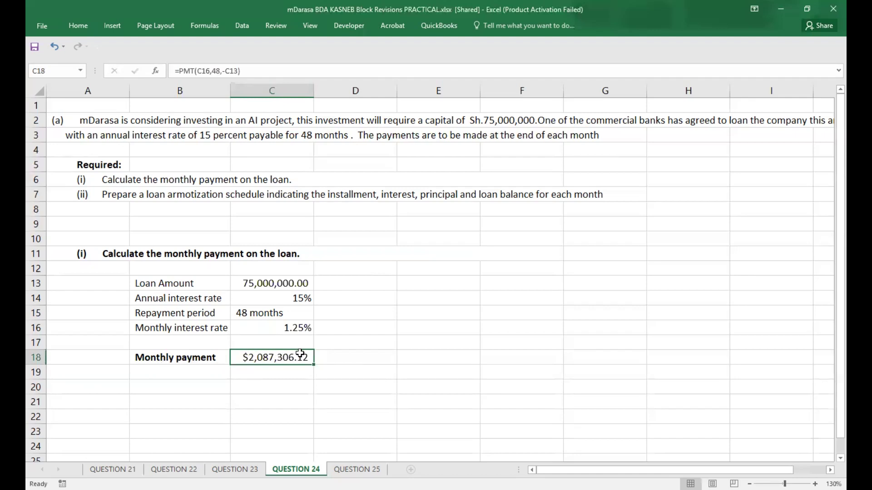
{"action": "left_click", "coordinate": [85, 27]}
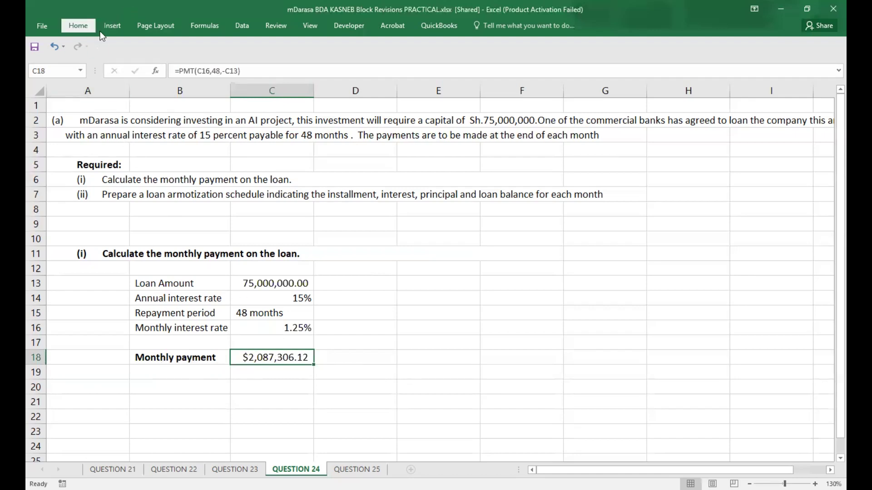
{"action": "left_click", "coordinate": [199, 64]}
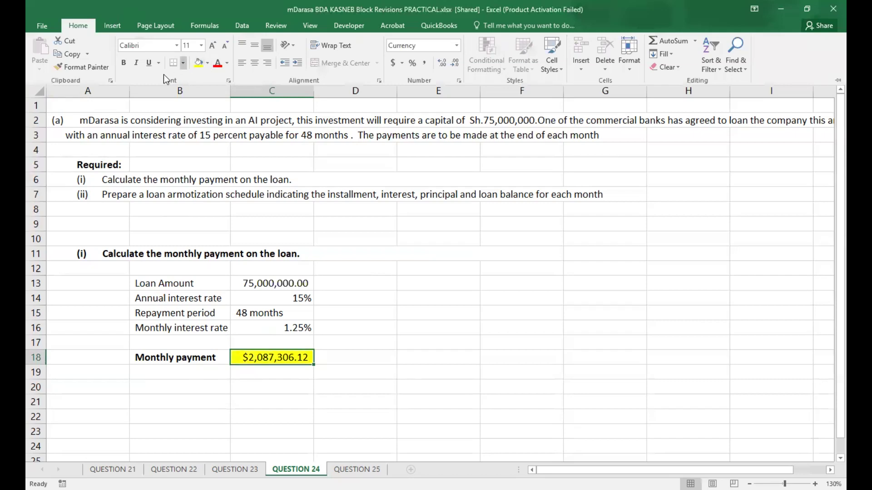
{"action": "left_click", "coordinate": [123, 62]}
{"action": "key", "text": "ctrl+F1"}
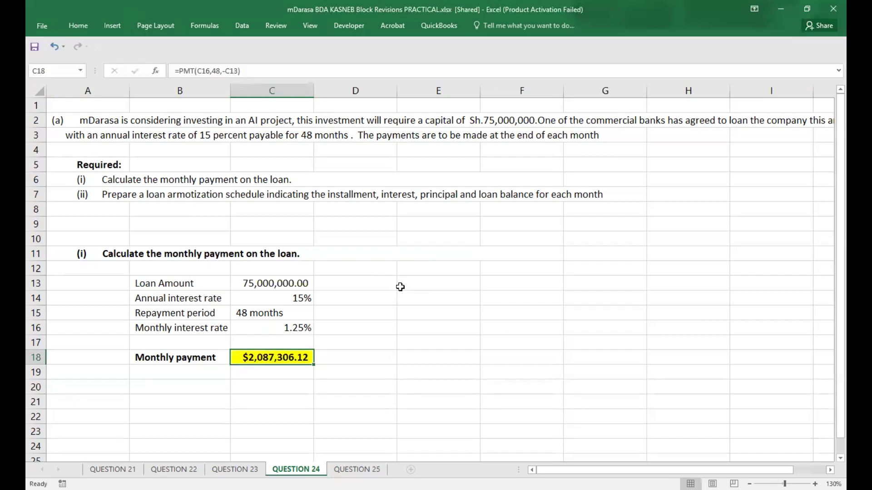
{"action": "left_click", "coordinate": [400, 287]}
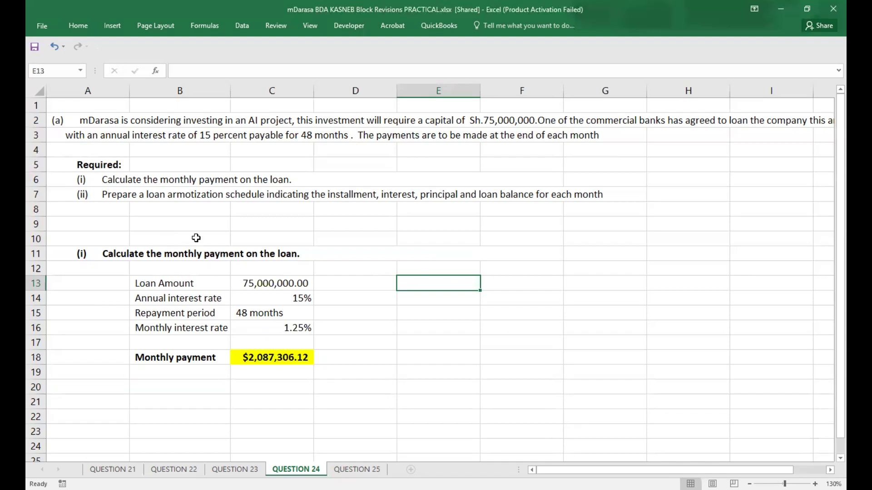
Start the schedule's period column with the header "Period(Months)" in A20 and the value 1 in A21.
{"action": "left_click", "coordinate": [113, 386]}
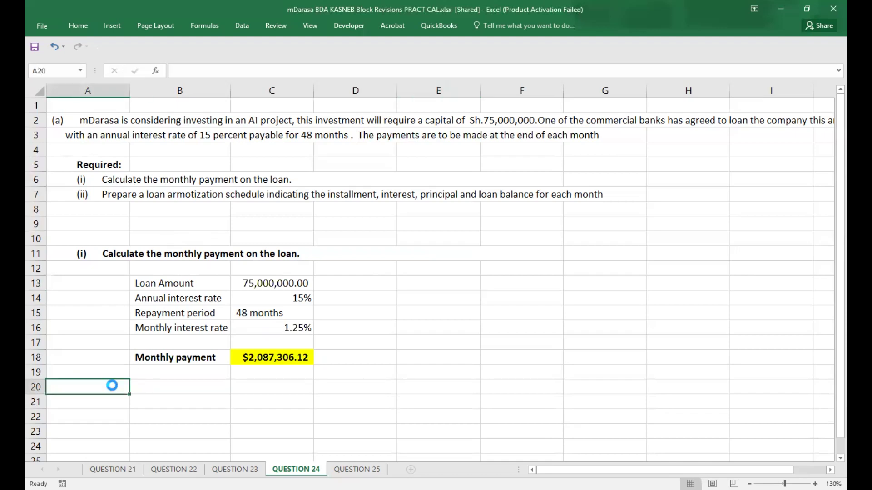
{"action": "type", "text": "Period"}
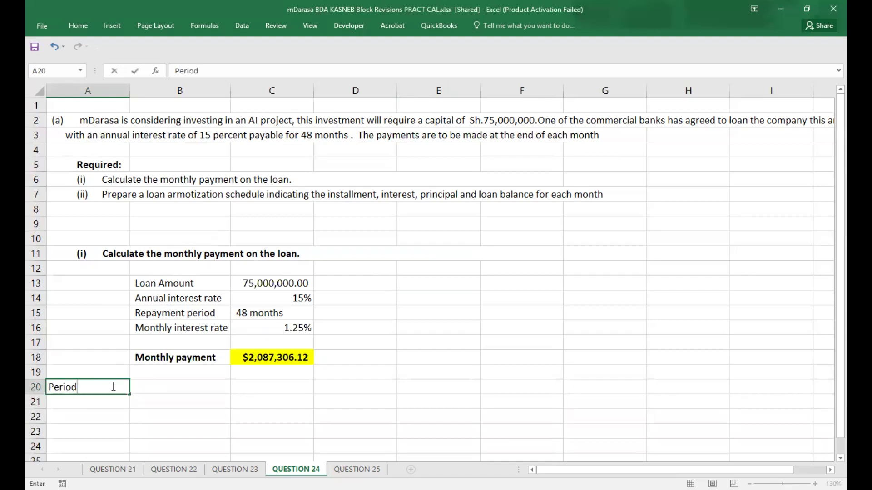
{"action": "type", "text": "(Months)"}
{"action": "left_click", "coordinate": [105, 402]}
{"action": "type", "text": "1"}
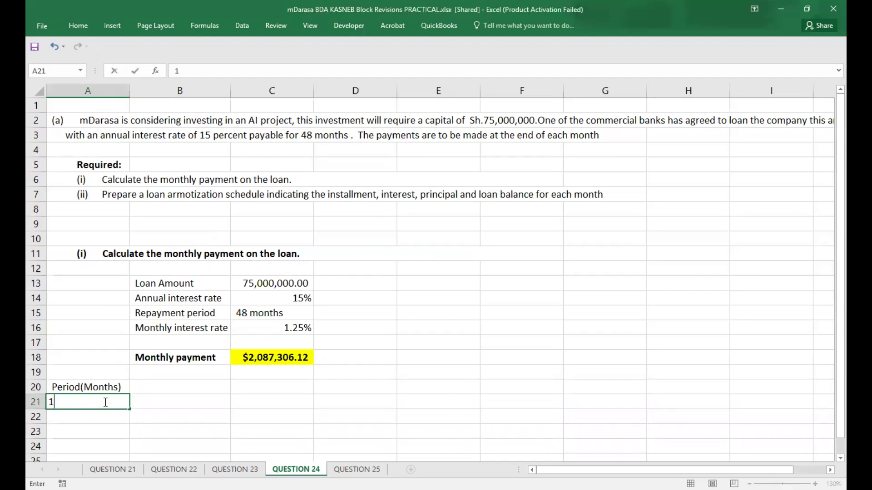
{"action": "key", "text": "Return"}
{"action": "left_click", "coordinate": [105, 402]}
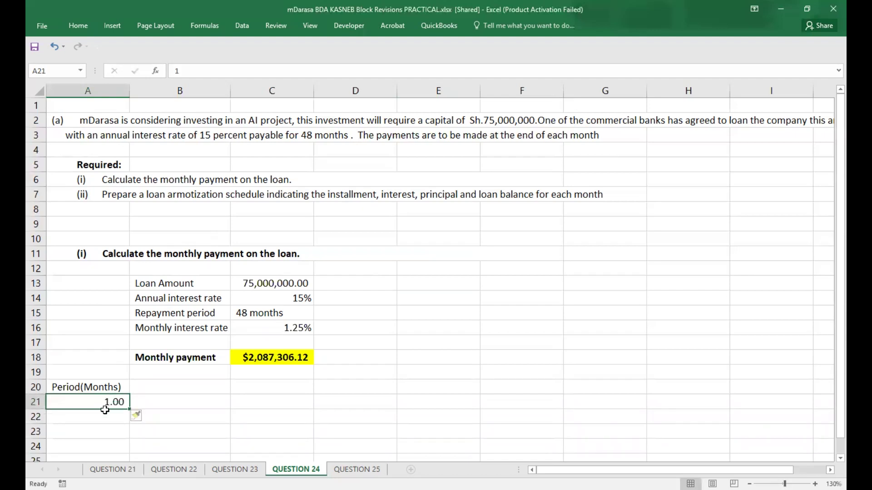
Calculate the second period in A22 with the formula =A21+1.
{"action": "left_click", "coordinate": [106, 417]}
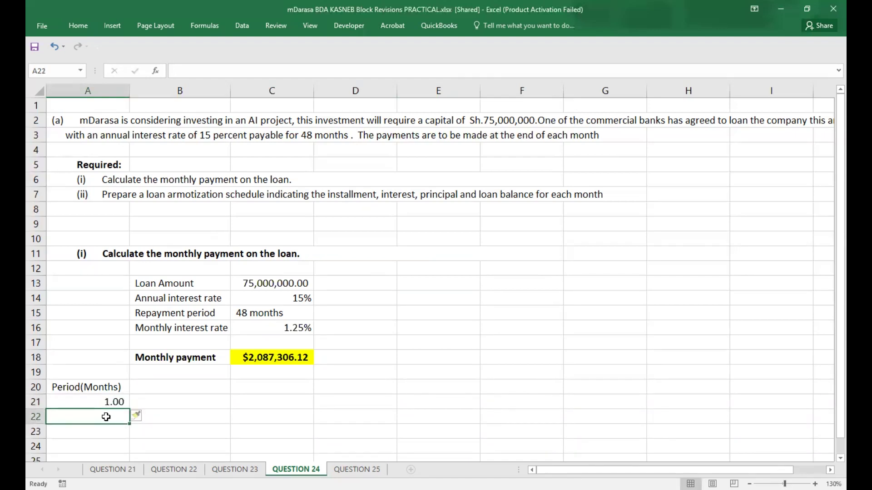
{"action": "type", "text": "="}
{"action": "left_click", "coordinate": [105, 402]}
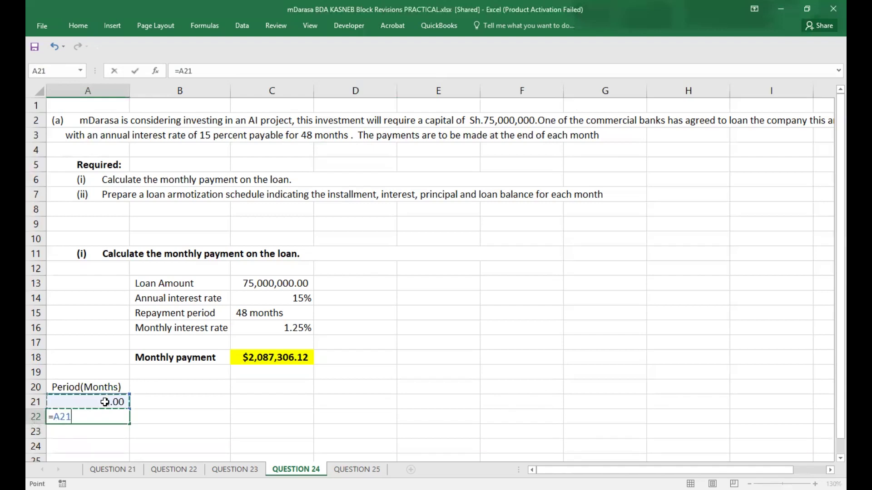
{"action": "type", "text": "+1"}
{"action": "key", "text": "Return"}
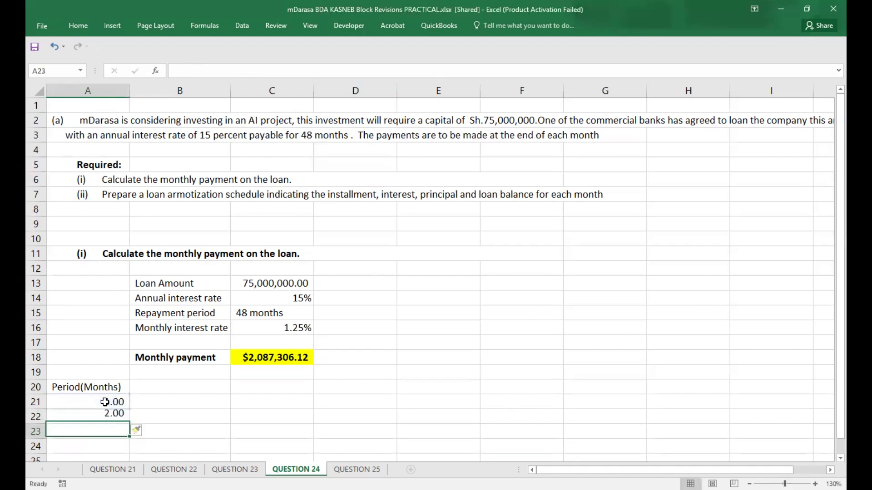
Fill the period formula from A22 down to A68 so the column runs to month 48.
{"action": "left_click", "coordinate": [119, 420]}
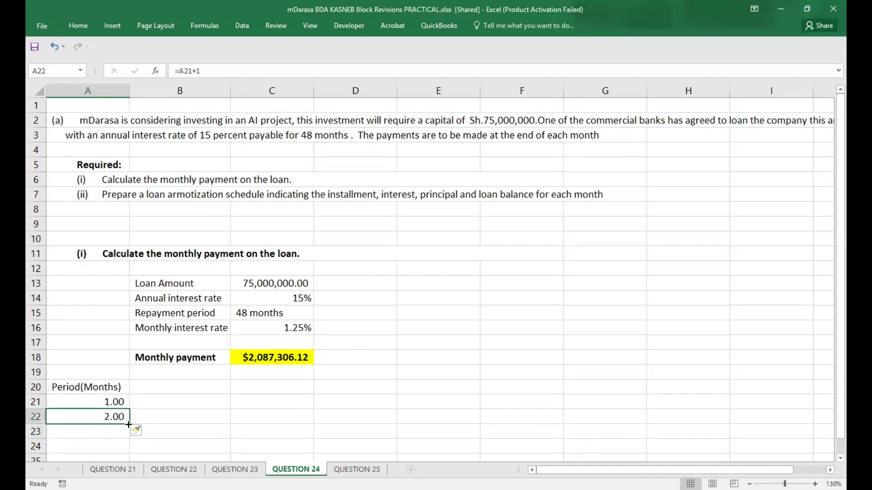
{"action": "mouse_move", "coordinate": [129, 424]}
{"action": "left_mouse_down"}
{"action": "mouse_move", "coordinate": [132, 397]}
{"action": "mouse_move", "coordinate": [129, 454]}
{"action": "mouse_move", "coordinate": [122, 430]}
{"action": "mouse_move", "coordinate": [129, 429]}
{"action": "mouse_move", "coordinate": [130, 458]}
{"action": "mouse_move", "coordinate": [129, 441]}
{"action": "left_mouse_up"}
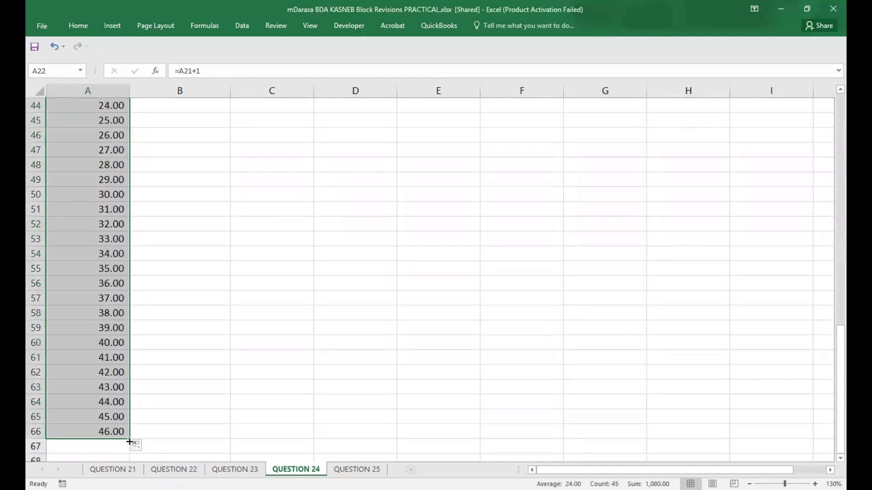
{"action": "left_click_drag", "start_coordinate": [129, 439], "coordinate": [124, 409]}
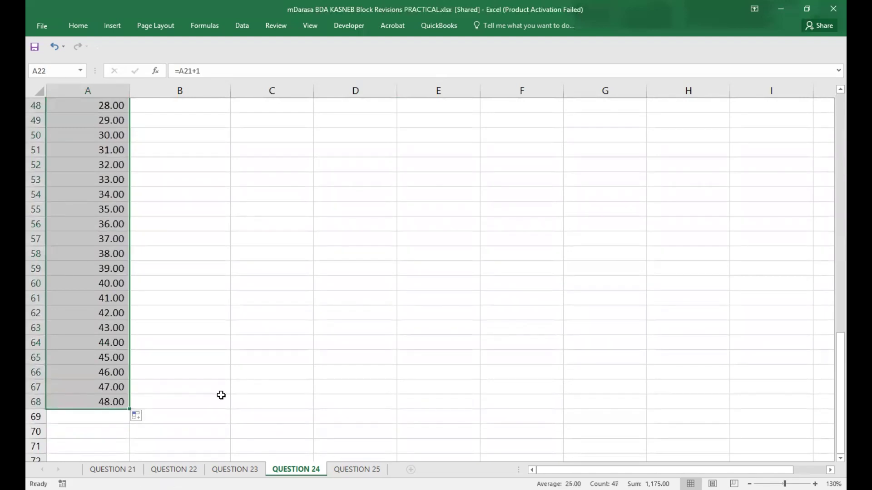
{"action": "scroll", "coordinate": [221, 395], "scroll_direction": "up", "scroll_amount": 3}
{"action": "scroll", "coordinate": [221, 396], "scroll_direction": "up", "scroll_amount": 12}
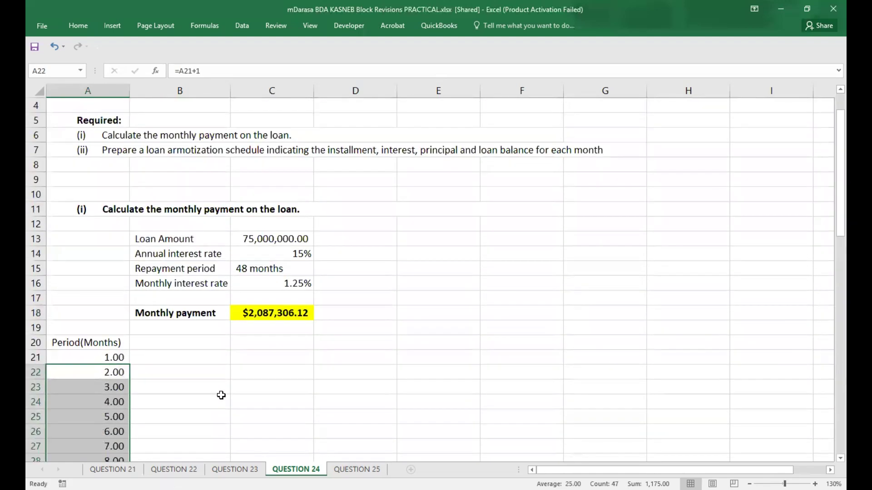
Change the number format of the period numbers in A21:A68 to General.
{"action": "left_click_drag", "start_coordinate": [100, 358], "coordinate": [98, 450]}
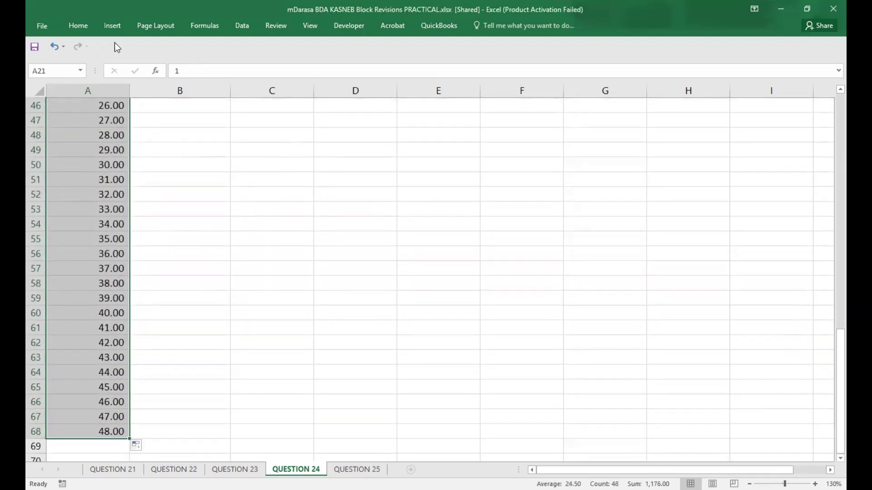
{"action": "left_click", "coordinate": [86, 24]}
{"action": "left_click", "coordinate": [456, 45]}
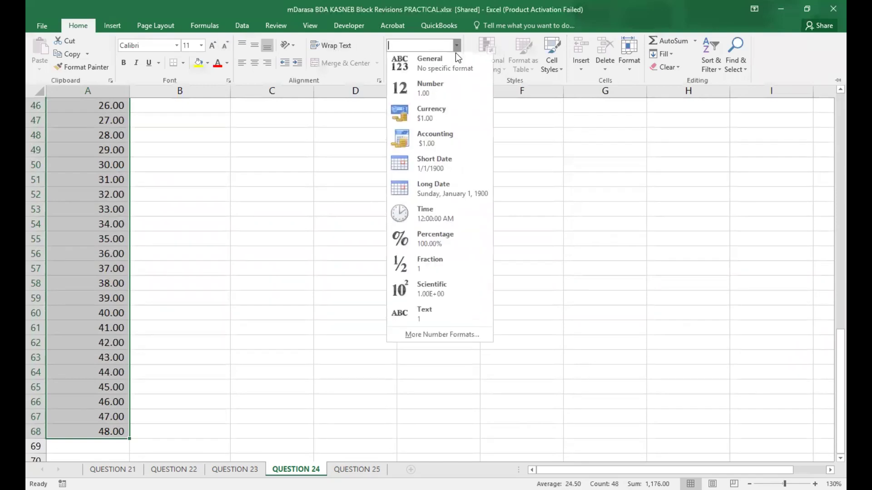
{"action": "left_click", "coordinate": [451, 61]}
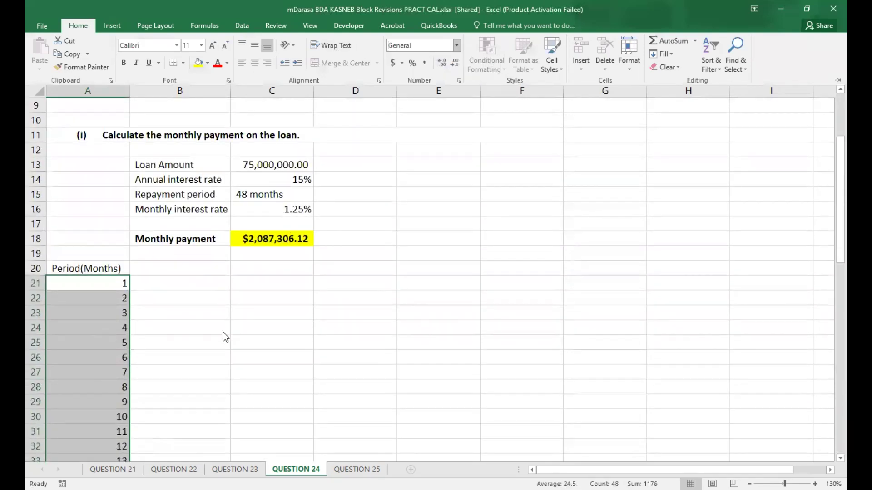
{"action": "left_click", "coordinate": [209, 338]}
Make the Period(Months) header in A20 bold and add the bold header "Installment" in B20.
{"action": "left_click", "coordinate": [112, 269]}
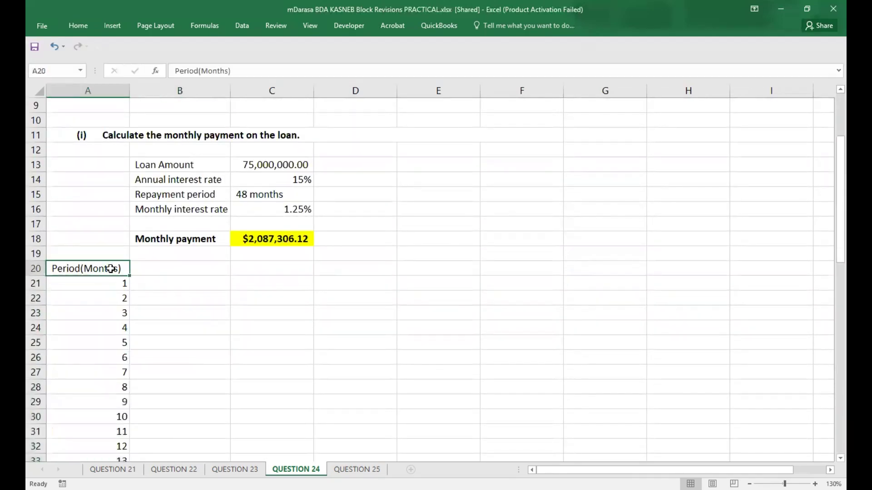
{"action": "key", "text": "ctrl+b"}
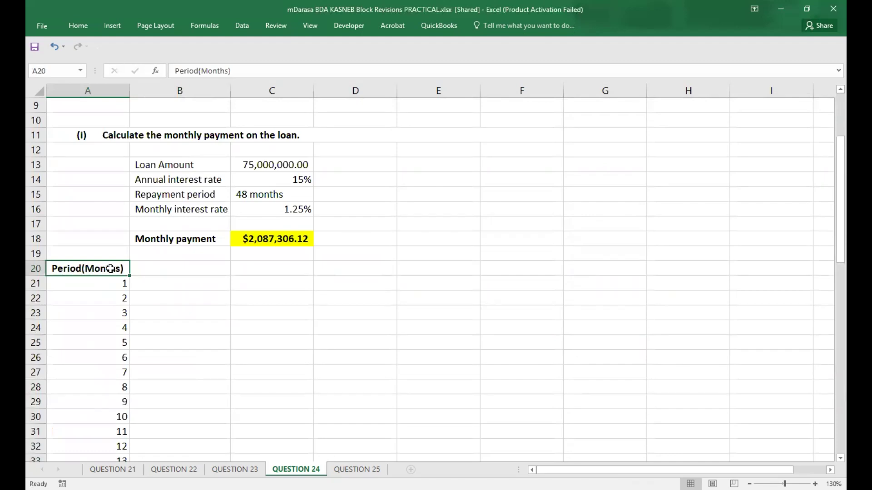
{"action": "left_click", "coordinate": [160, 271]}
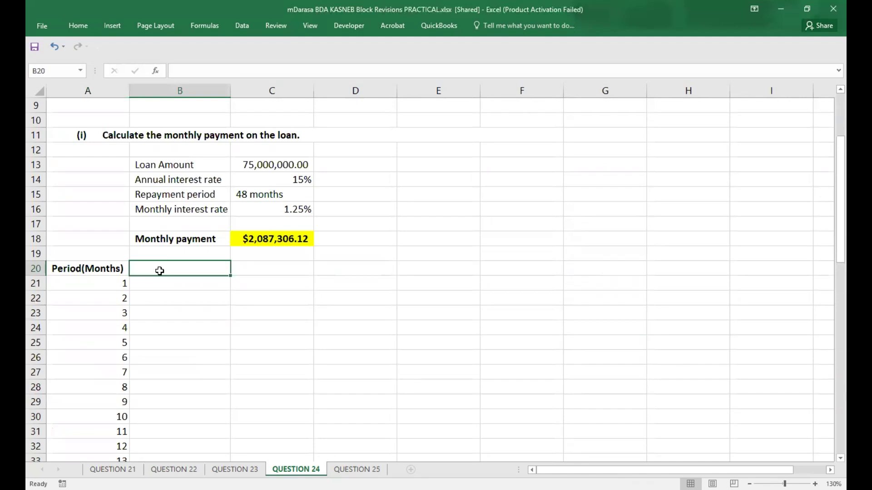
{"action": "type", "text": "Install"}
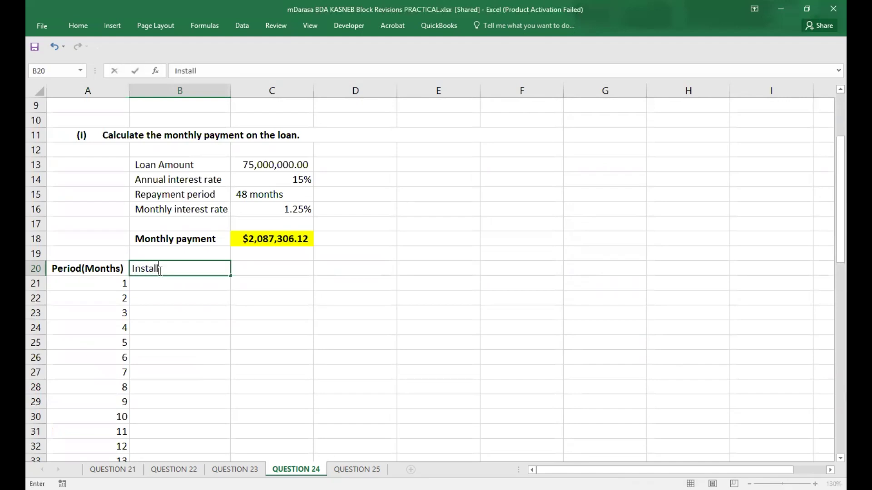
{"action": "type", "text": "ment"}
{"action": "left_click", "coordinate": [171, 308]}
{"action": "left_click", "coordinate": [182, 272]}
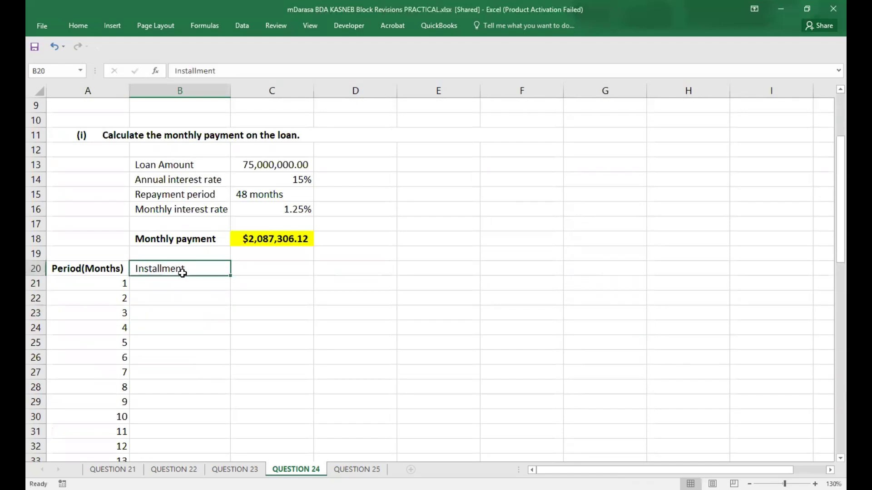
{"action": "key", "text": "ctrl+b"}
Copy the monthly payment from C18 and paste it as a value into B21 as the period 1 installment.
{"action": "left_click", "coordinate": [272, 240]}
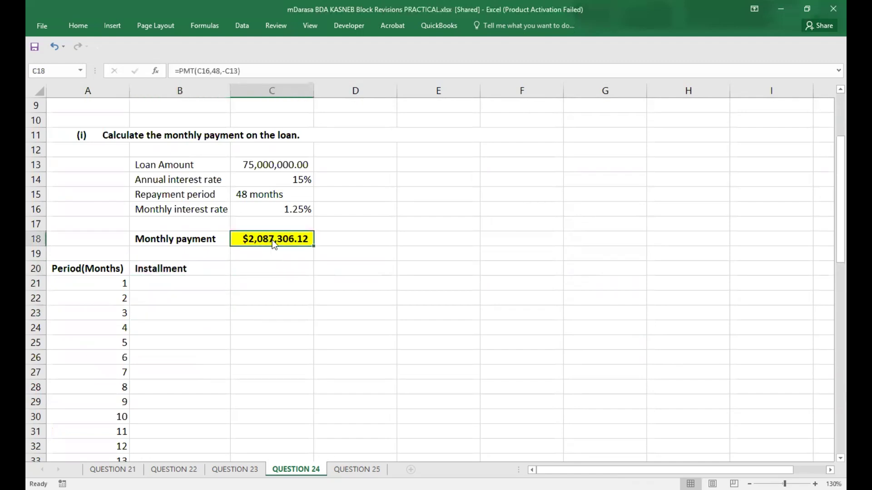
{"action": "key", "text": "ctrl+c"}
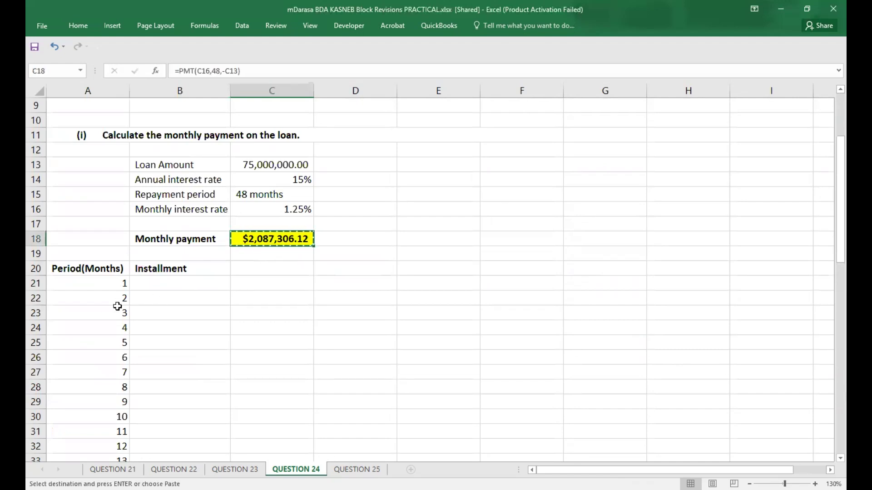
{"action": "left_click", "coordinate": [175, 283]}
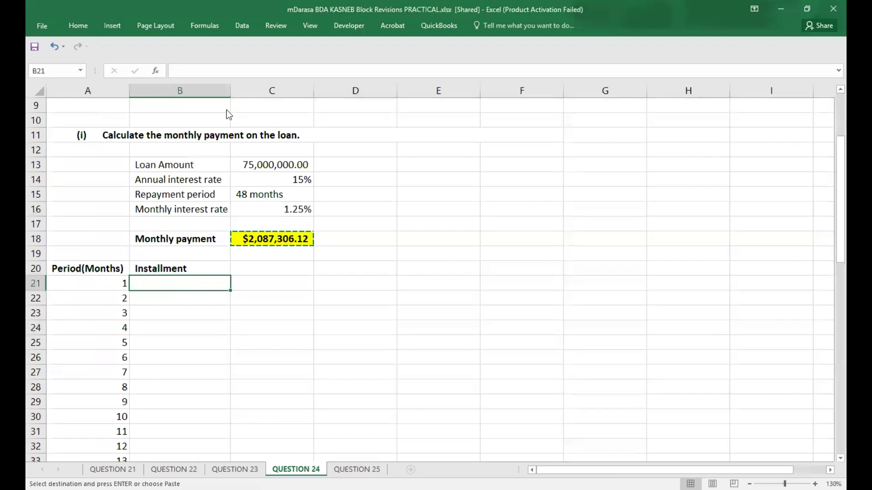
{"action": "key", "text": "shift+F10"}
{"action": "left_click", "coordinate": [217, 91]}
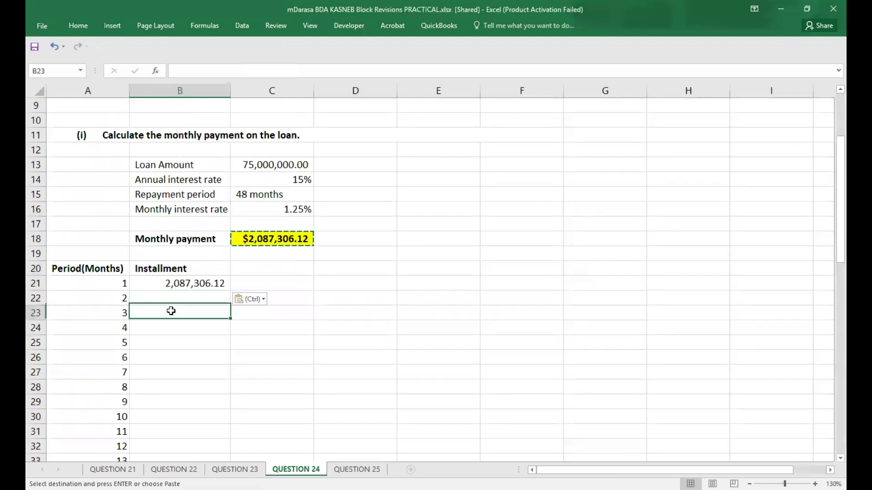
Insert a blank row above period 1 in the schedule and enter period 0 in A21.
{"action": "left_click", "coordinate": [35, 283]}
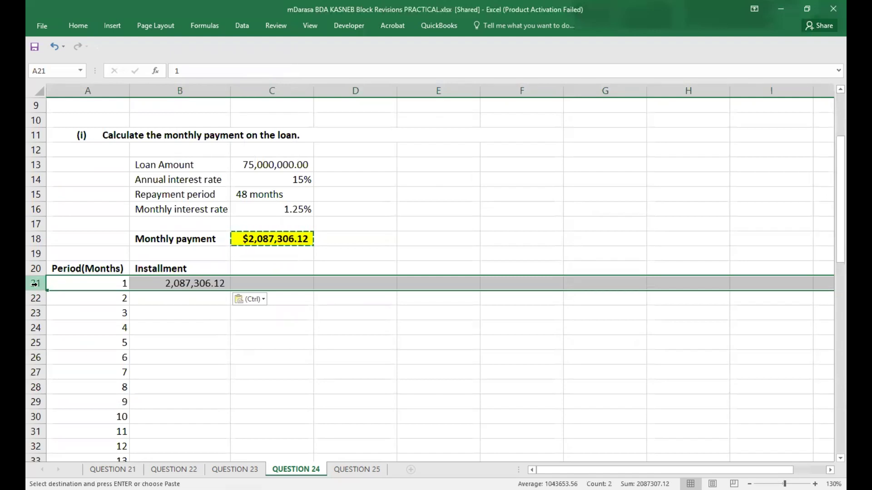
{"action": "key", "text": "ctrl+shift+equal"}
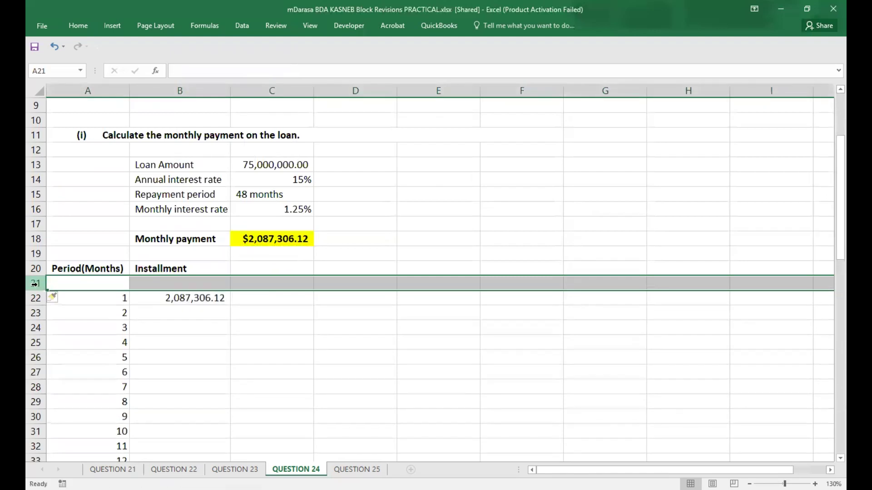
{"action": "left_click", "coordinate": [93, 279]}
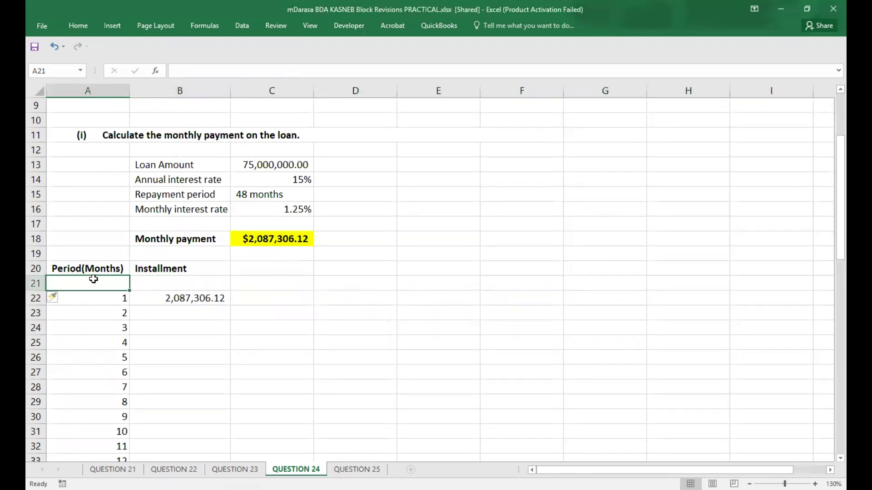
{"action": "type", "text": "0"}
{"action": "key", "text": "Return"}
{"action": "left_click", "coordinate": [94, 278]}
{"action": "type", "text": "0"}
{"action": "key", "text": "Return"}
{"action": "key", "text": "Down"}
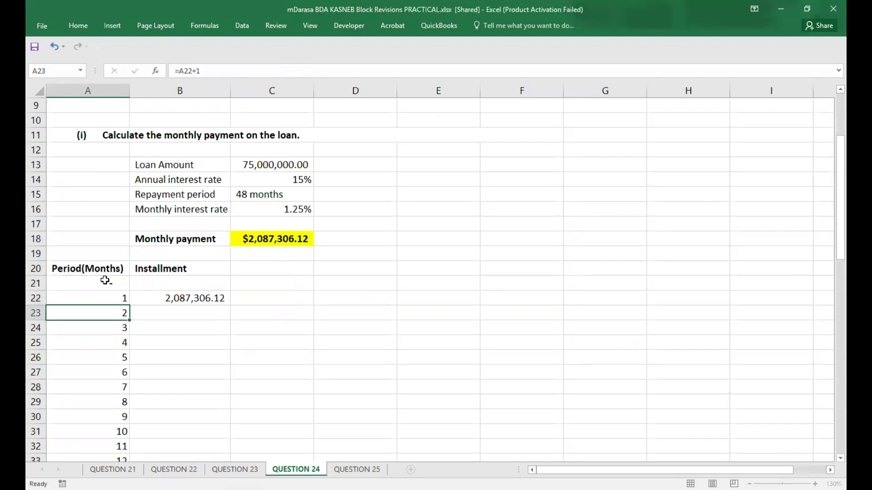
Change the number format of the period 0 cell A21 to General.
{"action": "left_click", "coordinate": [105, 280]}
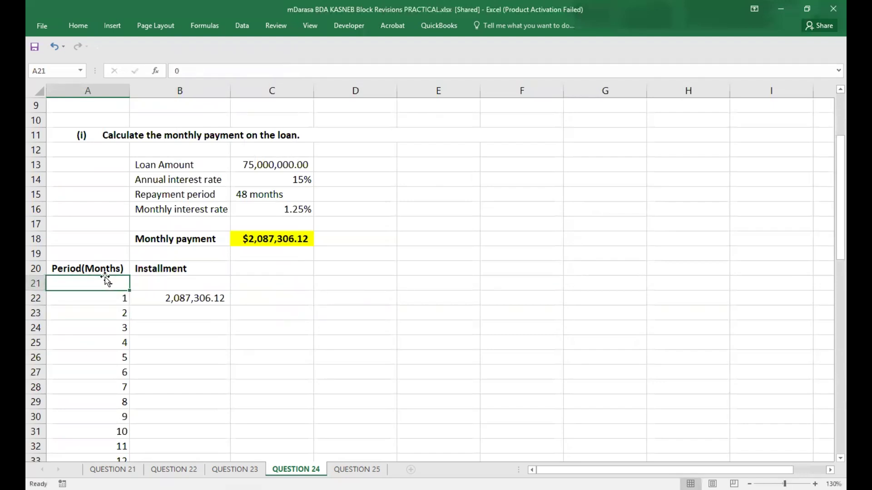
{"action": "left_click", "coordinate": [75, 26]}
{"action": "left_click", "coordinate": [457, 45]}
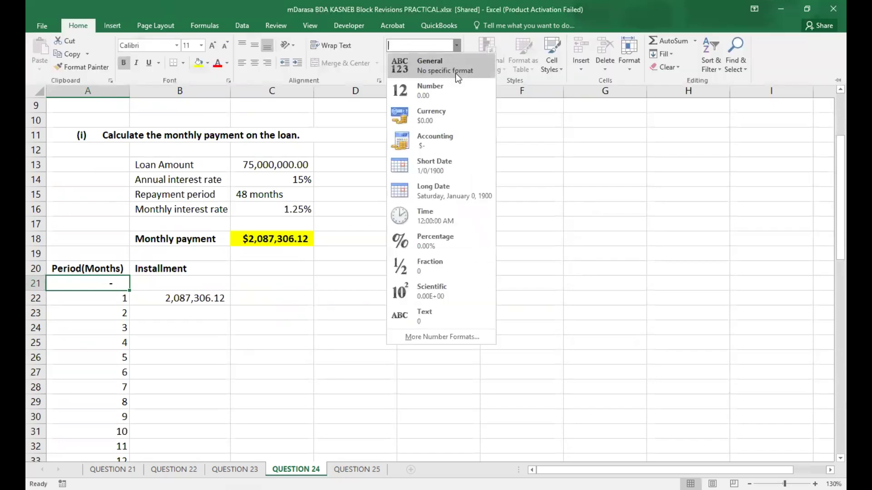
{"action": "left_click", "coordinate": [456, 68]}
{"action": "left_click", "coordinate": [201, 317]}
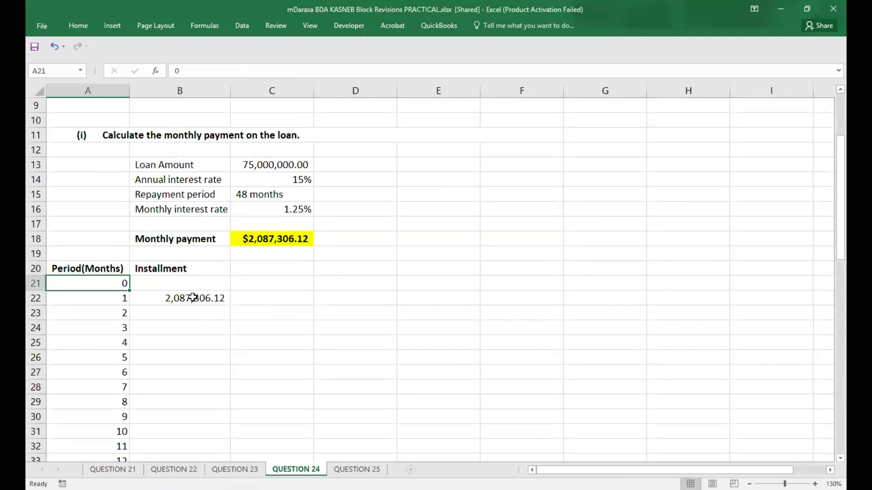
{"action": "left_click", "coordinate": [201, 269]}
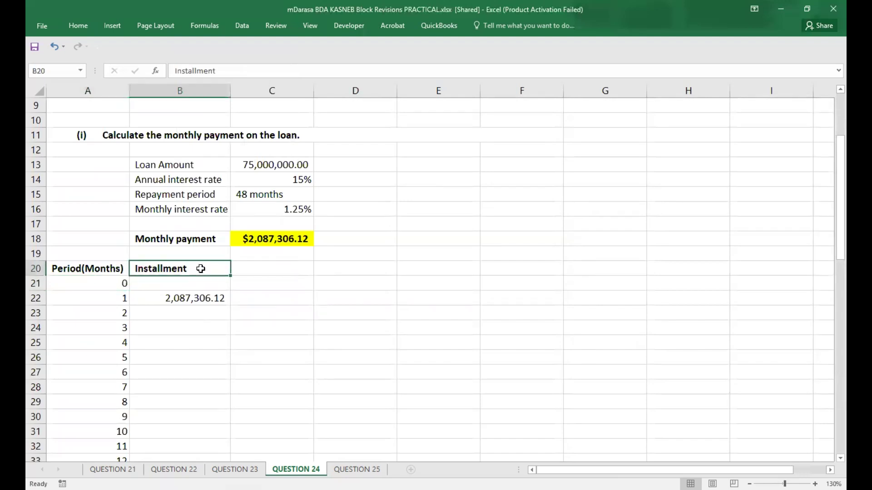
Add the bold header "Interest" in C20.
{"action": "left_click", "coordinate": [264, 268]}
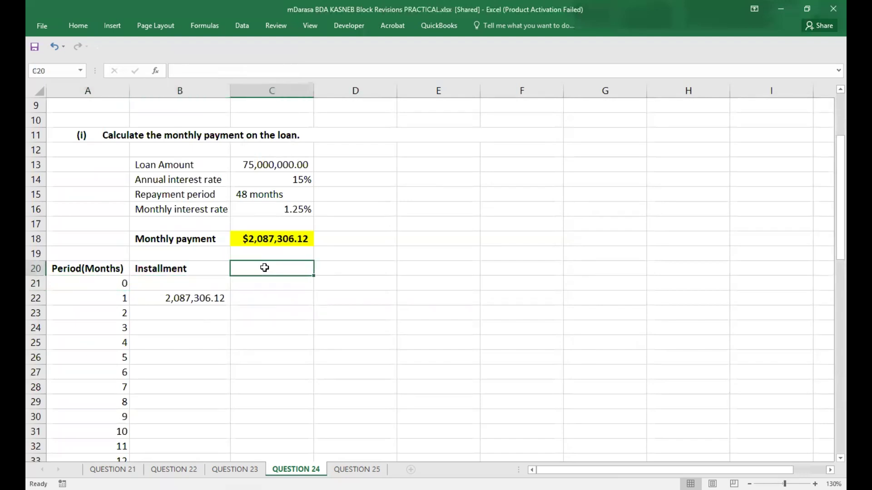
{"action": "type", "text": "In"}
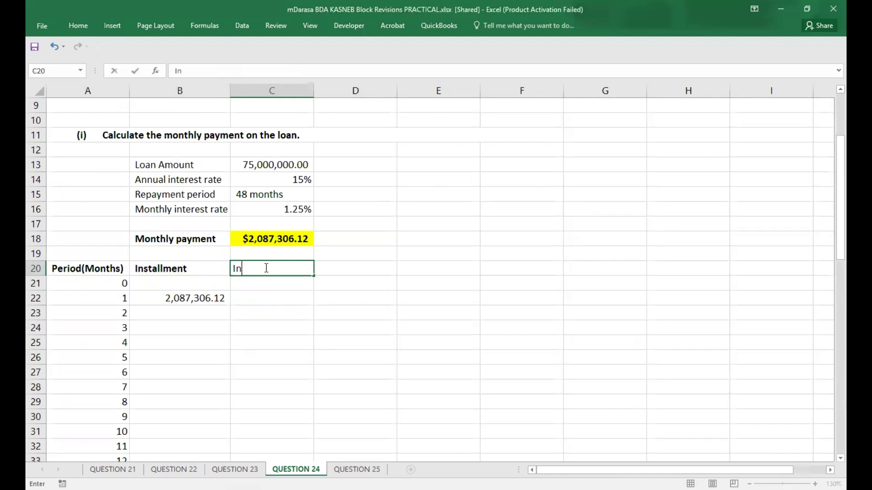
{"action": "type", "text": "terest"}
{"action": "key", "text": "Return"}
{"action": "left_click", "coordinate": [274, 270]}
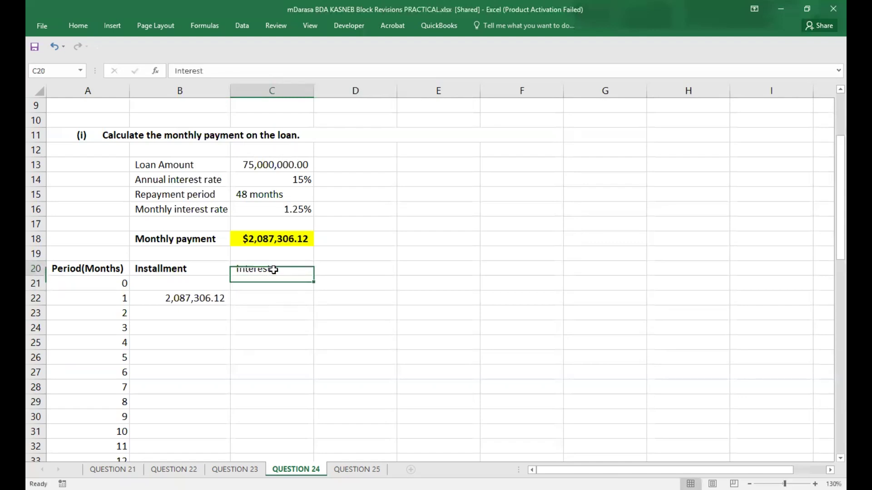
{"action": "key", "text": "ctrl+b"}
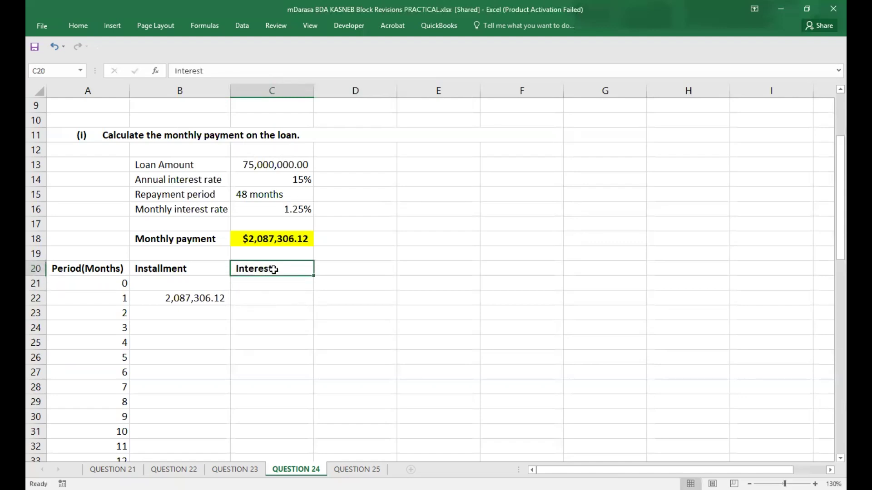
Add the bold headers "Principal" in D20 and "Loan Balance" in E20.
{"action": "left_click", "coordinate": [325, 269]}
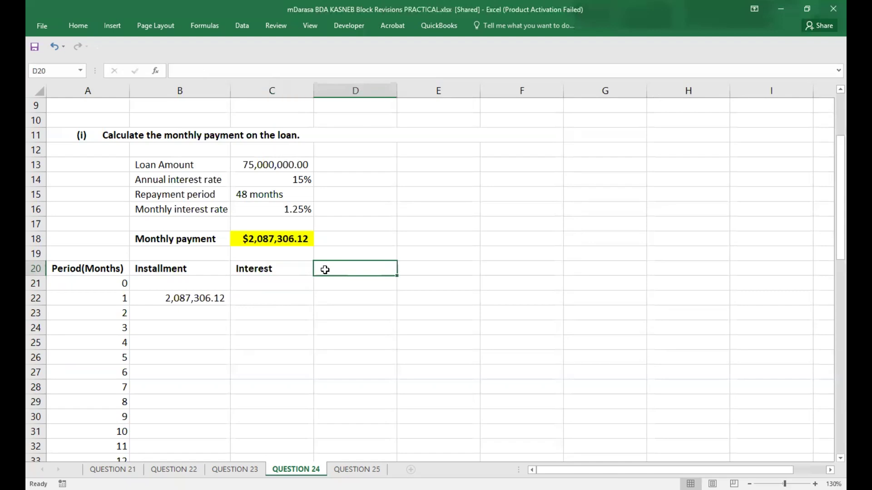
{"action": "type", "text": "Prici"}
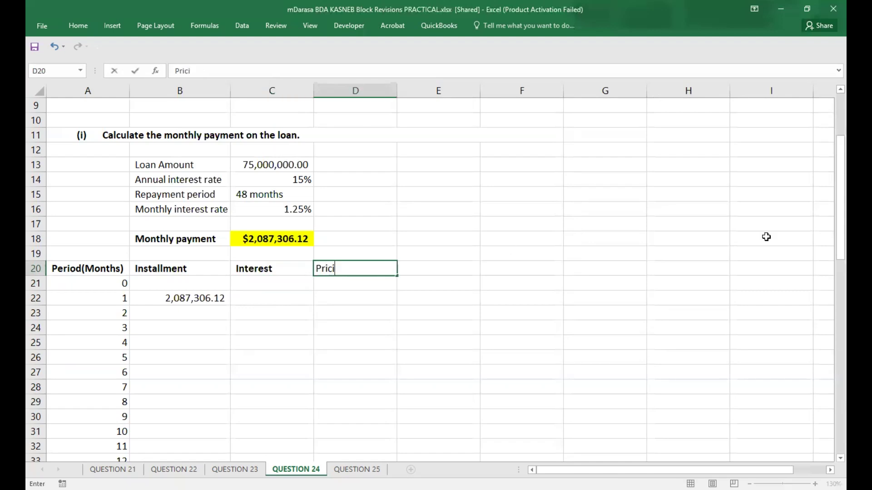
{"action": "key", "text": "BackSpace"}
{"action": "key", "text": "BackSpace"}
{"action": "type", "text": "ncipal"}
{"action": "left_click", "coordinate": [460, 271]}
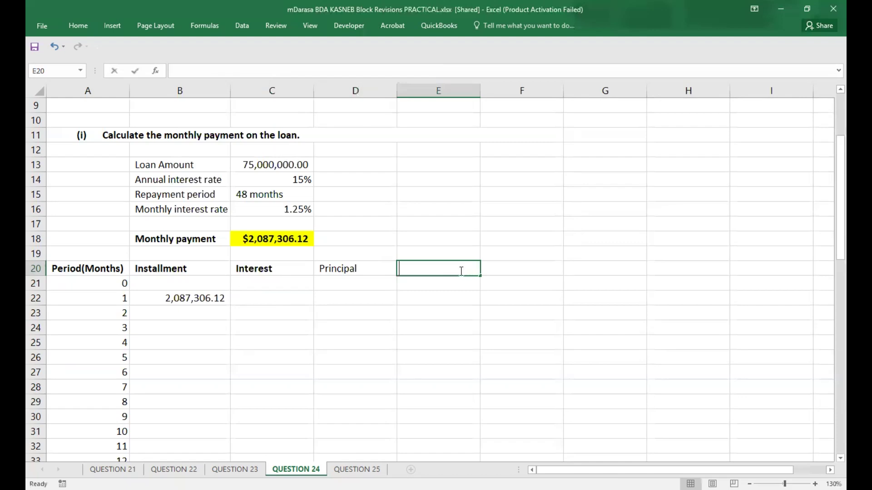
{"action": "type", "text": "Loan Balance"}
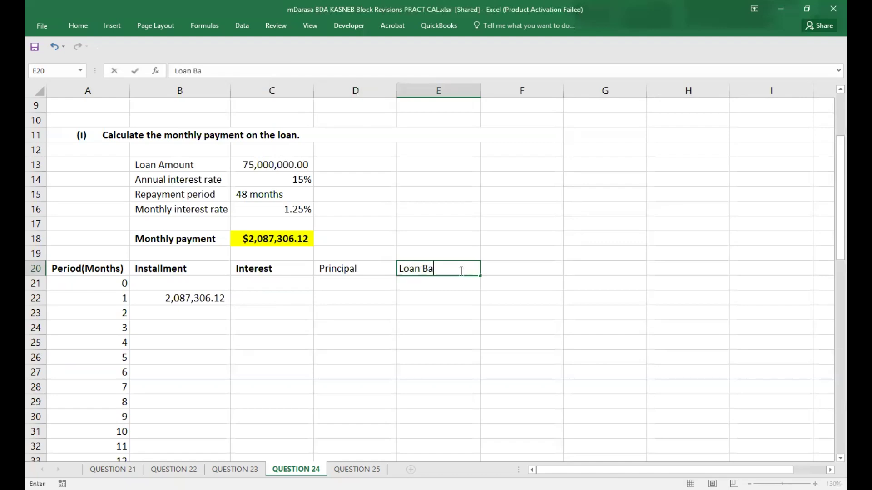
{"action": "left_click", "coordinate": [473, 310]}
{"action": "left_click", "coordinate": [381, 271]}
{"action": "left_click_drag", "start_coordinate": [381, 272], "coordinate": [416, 272]}
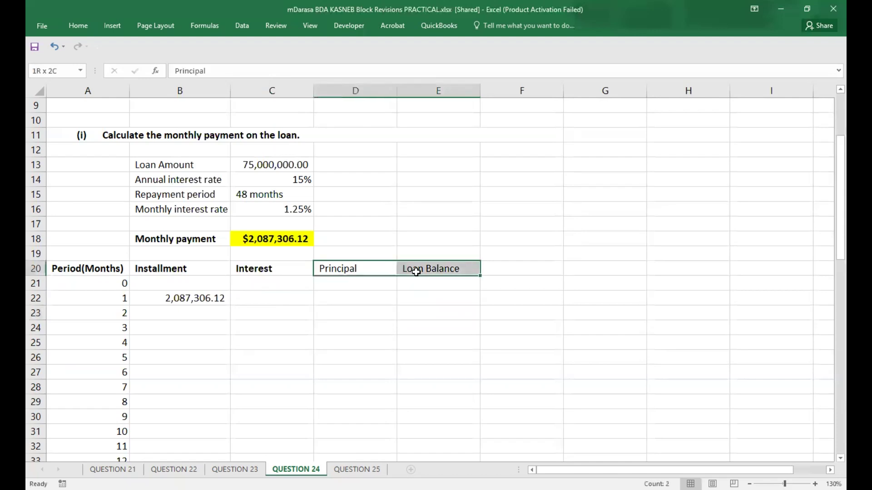
{"action": "key", "text": "ctrl+b"}
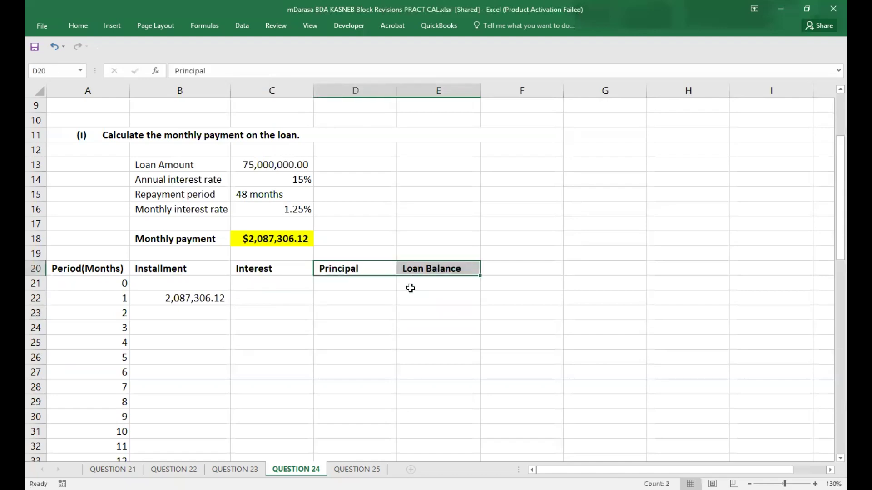
{"action": "left_click", "coordinate": [383, 311]}
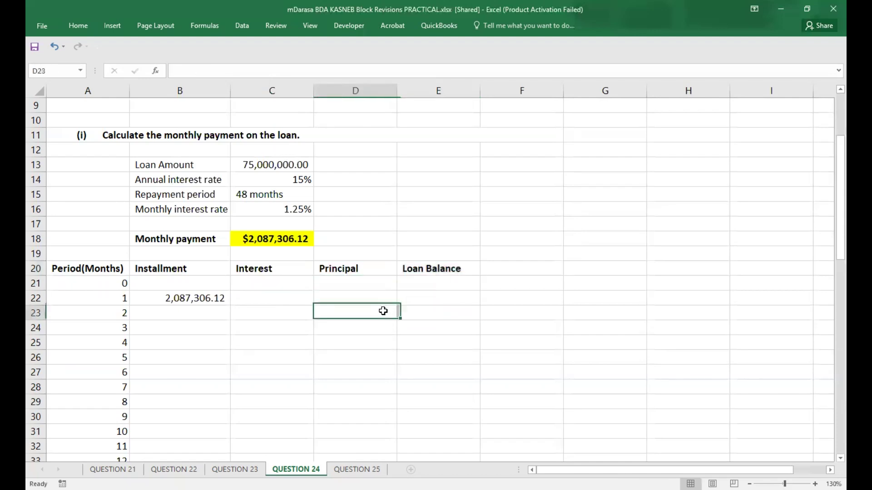
{"action": "left_click", "coordinate": [306, 293]}
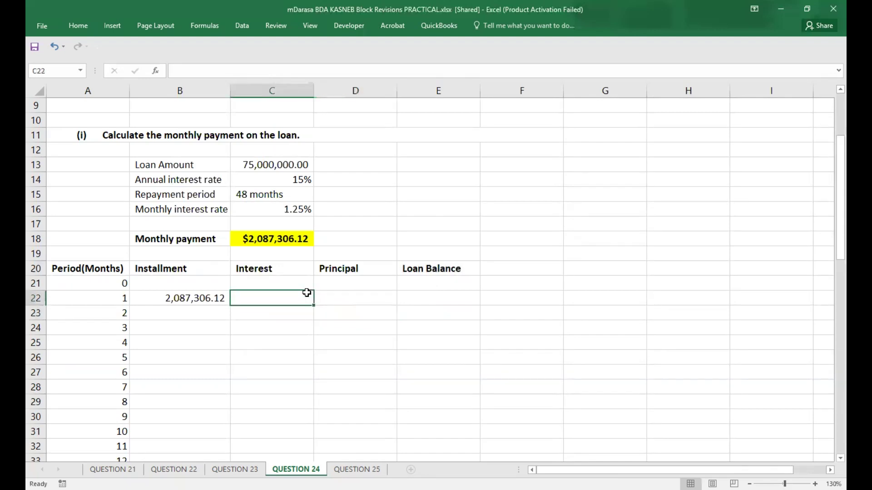
{"action": "type", "text": "="}
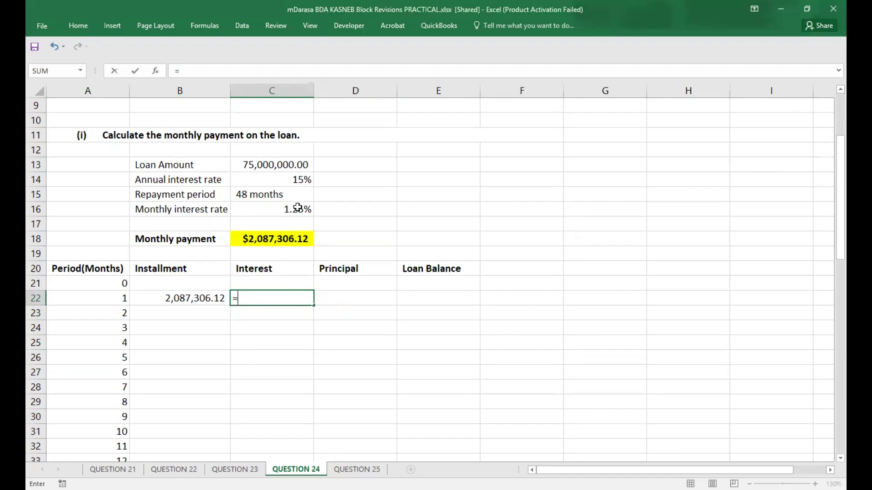
{"action": "key", "text": "BackSpace"}
Set the period 0 loan balance in E21 to the loan amount with the formula =C13.
{"action": "left_click", "coordinate": [430, 282]}
{"action": "type", "text": "75"}
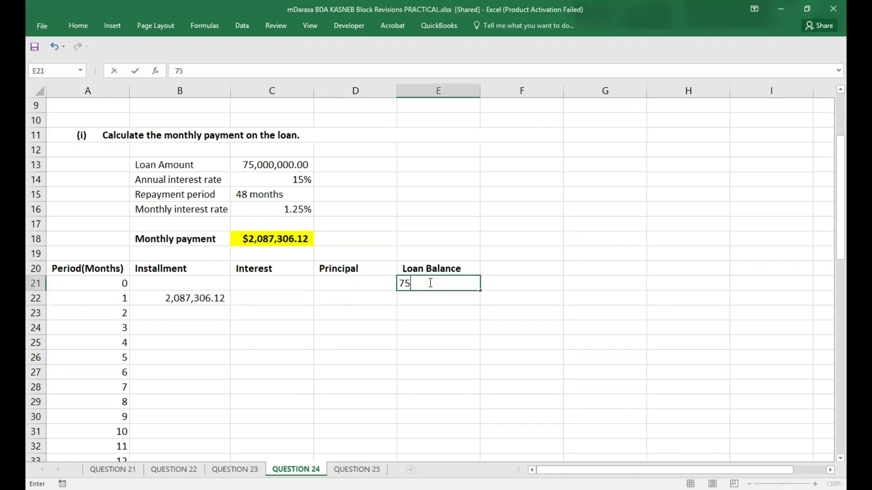
{"action": "key", "text": "BackSpace"}
{"action": "key", "text": "BackSpace"}
{"action": "type", "text": "="}
{"action": "left_click", "coordinate": [268, 167]}
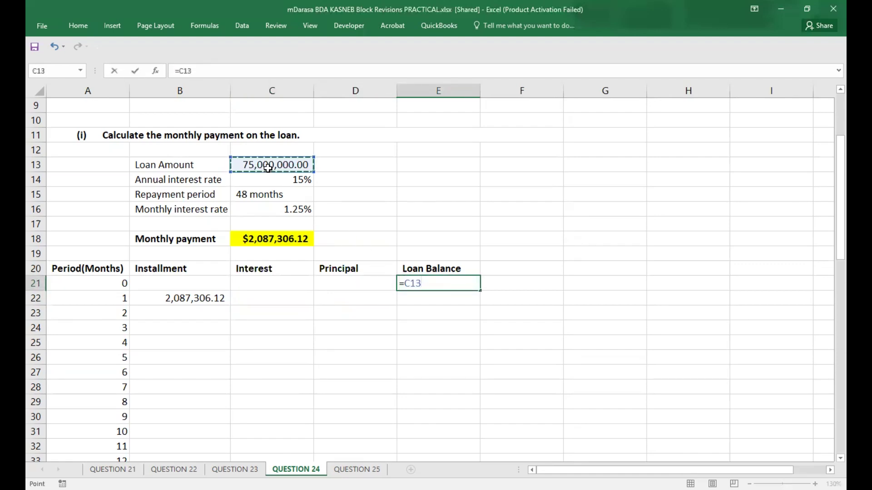
{"action": "key", "text": "Return"}
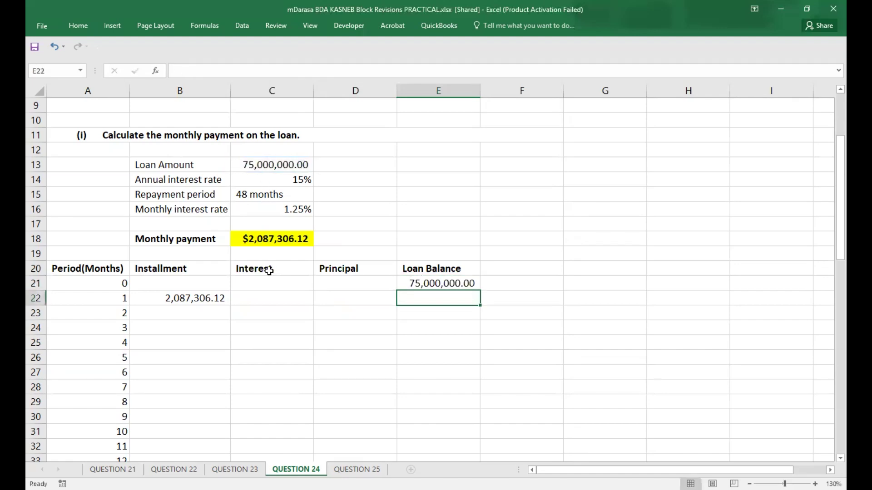
Calculate the period 1 interest in C22 with the formula =C16*E21.
{"action": "left_click", "coordinate": [286, 298]}
{"action": "type", "text": "="}
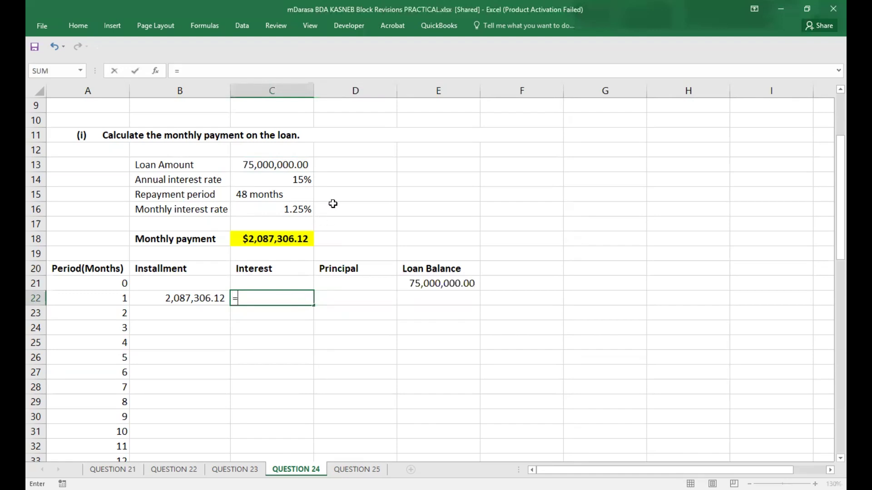
{"action": "left_click", "coordinate": [305, 208]}
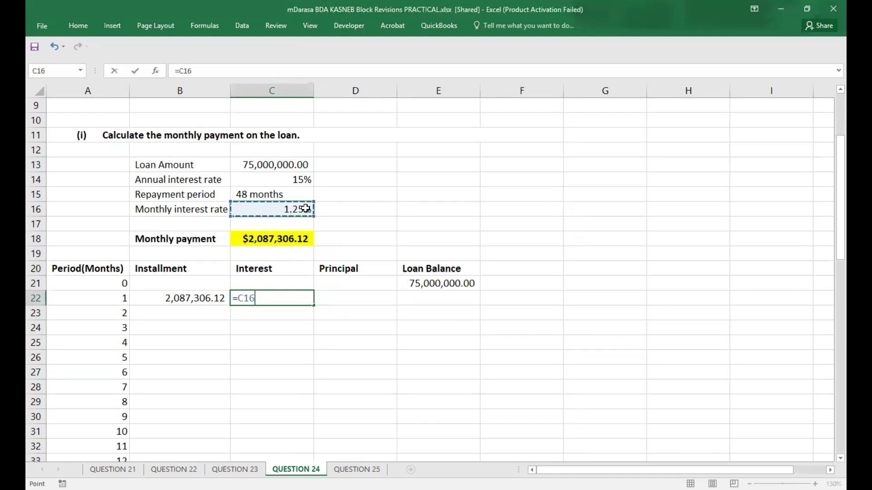
{"action": "type", "text": "*"}
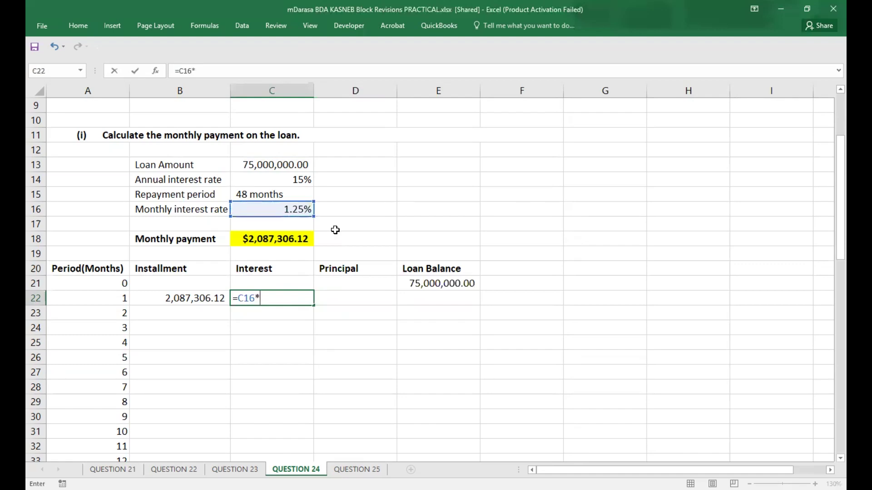
{"action": "left_click", "coordinate": [415, 282]}
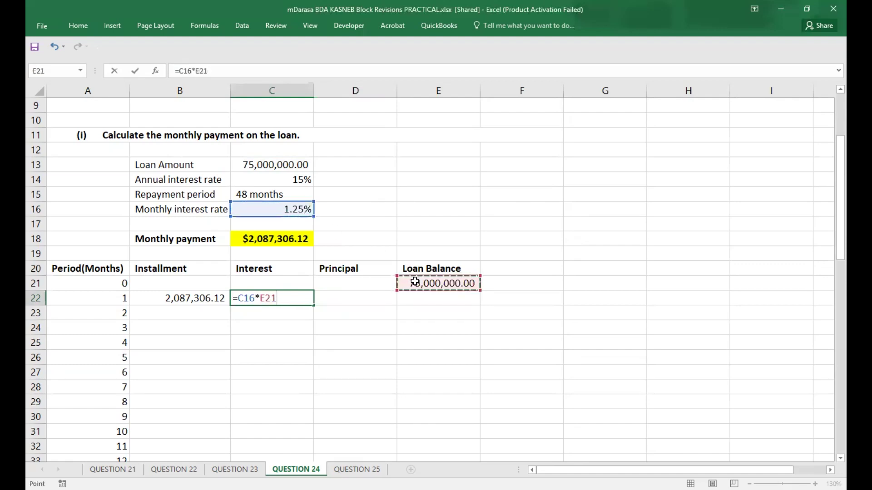
{"action": "key", "text": "Return"}
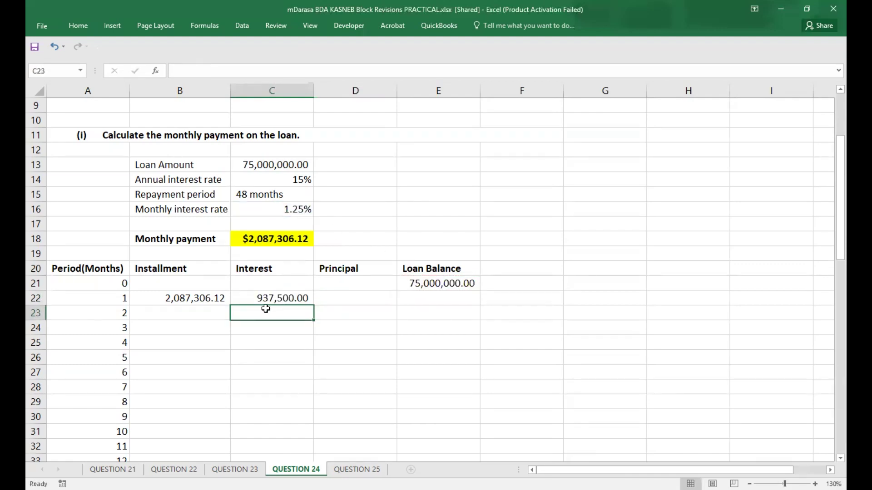
{"action": "left_click", "coordinate": [289, 298]}
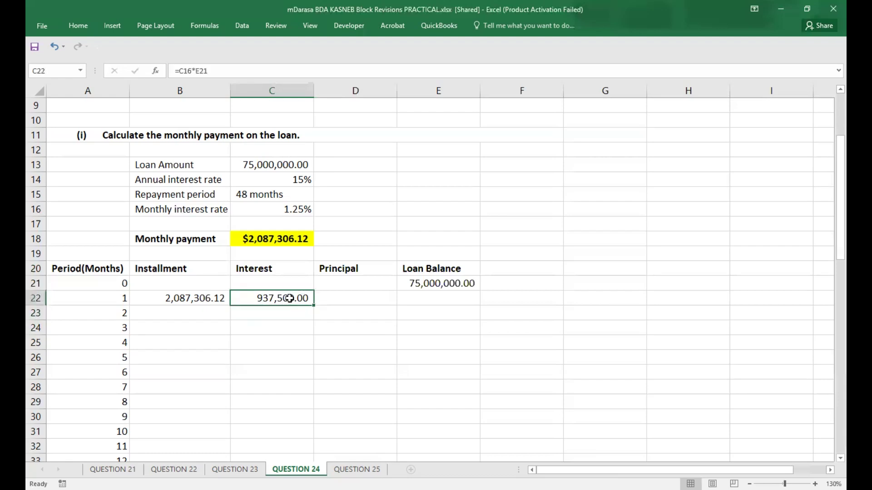
Calculate the period 1 principal in D22 with the formula =B22-C22.
{"action": "left_click", "coordinate": [335, 298]}
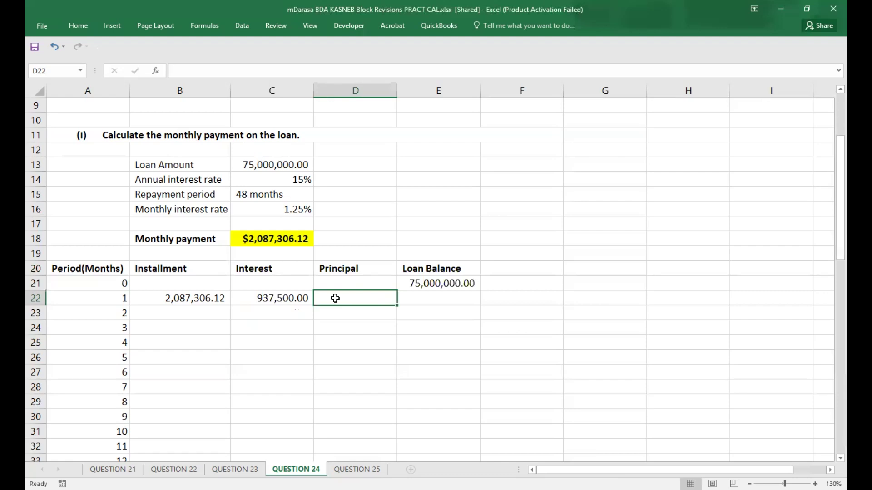
{"action": "type", "text": "="}
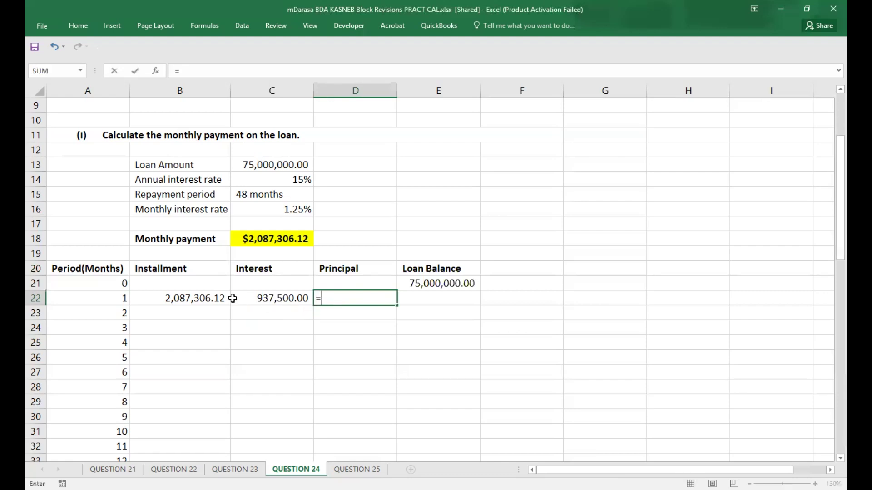
{"action": "left_click", "coordinate": [182, 298]}
{"action": "type", "text": "-"}
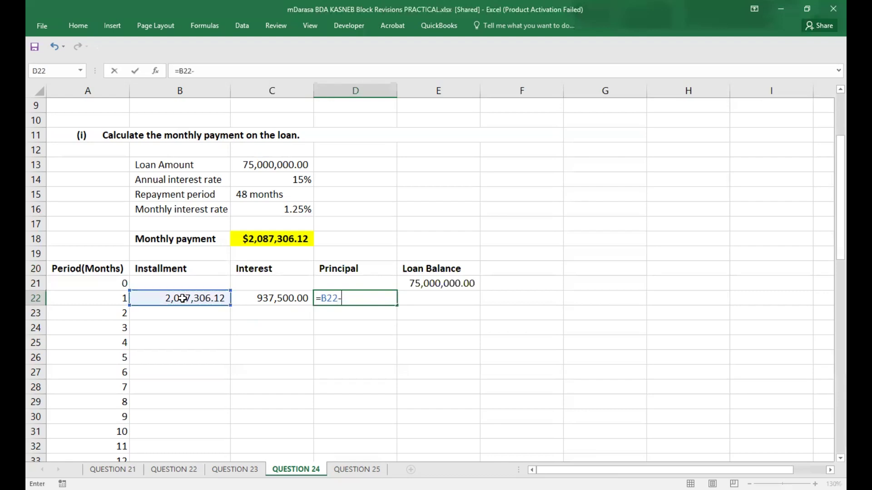
{"action": "left_click", "coordinate": [269, 301]}
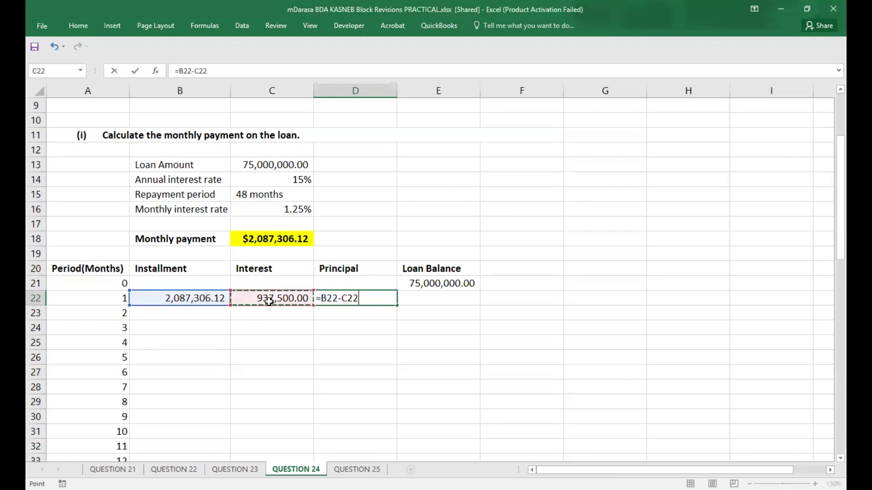
{"action": "key", "text": "Return"}
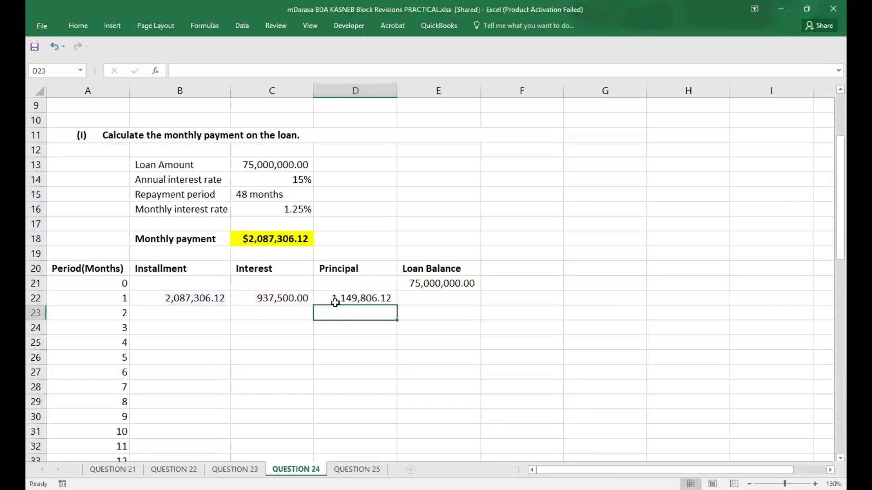
Calculate the period 1 loan balance in E22 with the formula =E21-D22.
{"action": "left_click", "coordinate": [403, 303]}
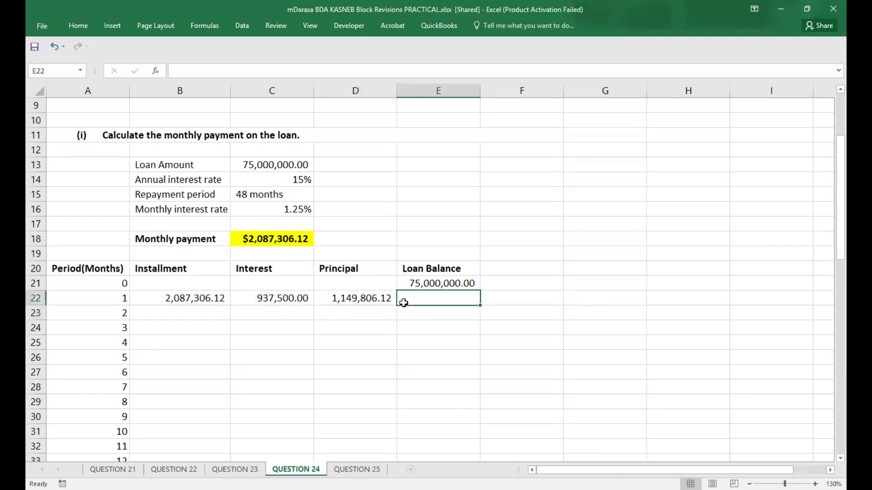
{"action": "type", "text": "="}
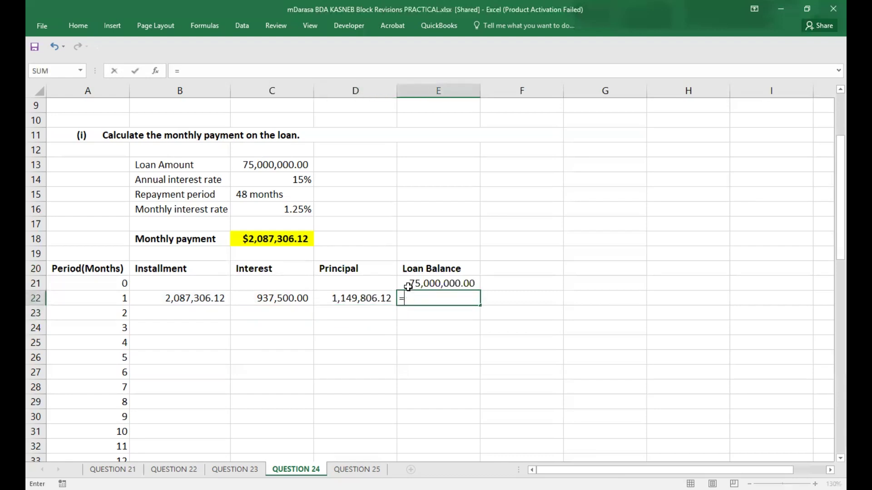
{"action": "left_click", "coordinate": [407, 285]}
{"action": "type", "text": "-"}
{"action": "left_click", "coordinate": [386, 297]}
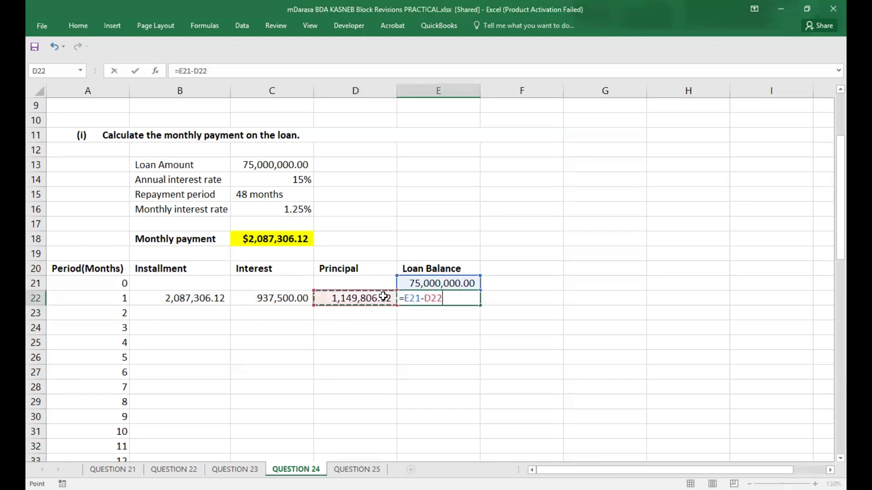
{"action": "key", "text": "Return"}
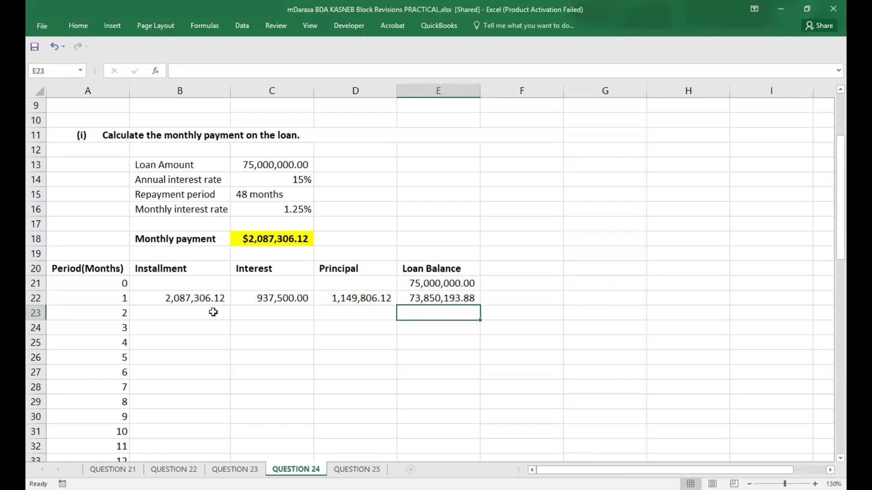
Copy the period 1 installment from B22 into B23:B69 for periods 2 to 48.
{"action": "left_click", "coordinate": [202, 294]}
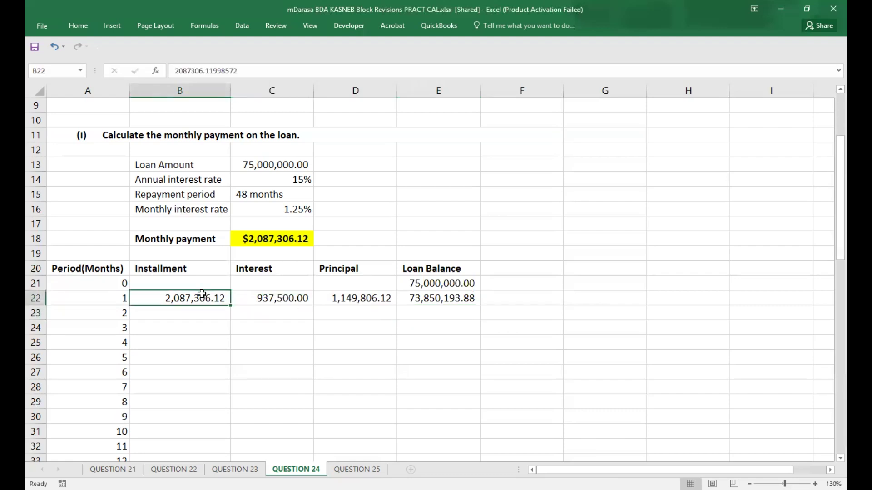
{"action": "key", "text": "ctrl+c"}
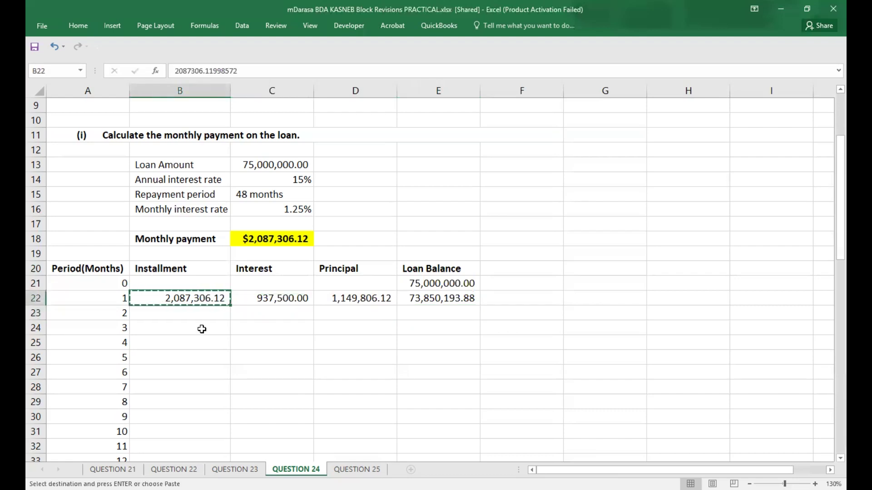
{"action": "left_click", "coordinate": [204, 317]}
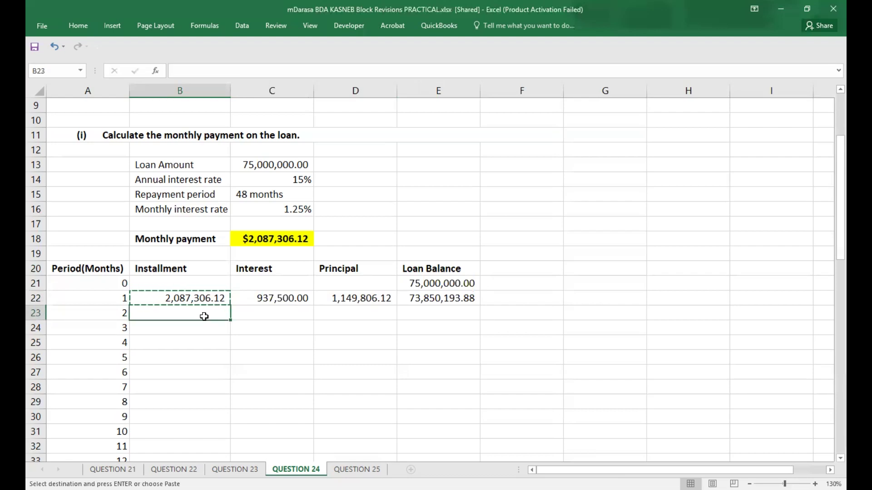
{"action": "key", "text": "ctrl+shift+Down"}
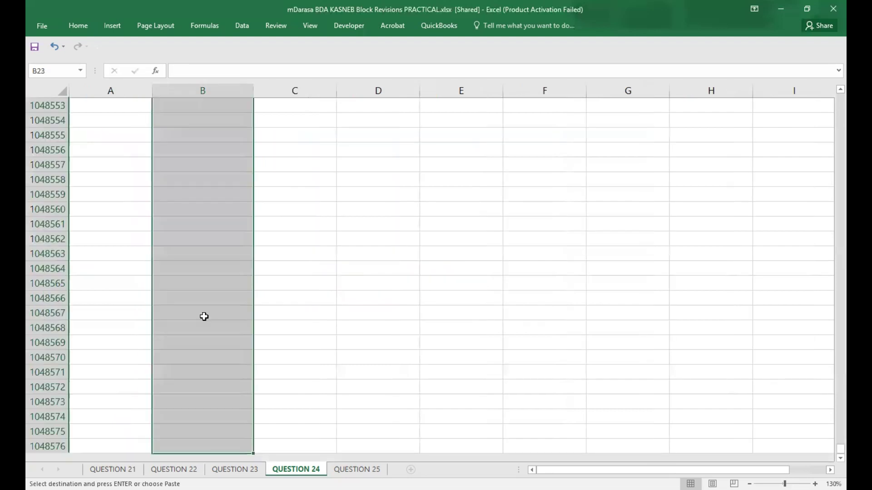
{"action": "key", "text": "ctrl+shift+Up"}
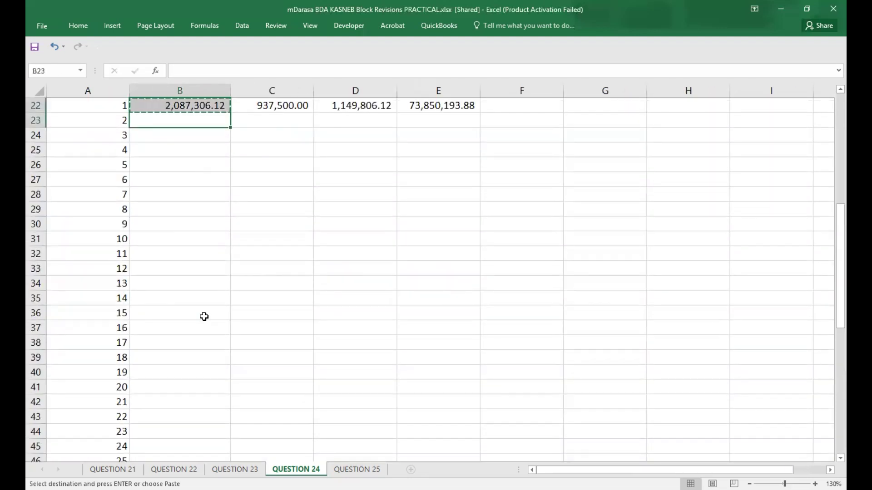
{"action": "left_click", "coordinate": [187, 108]}
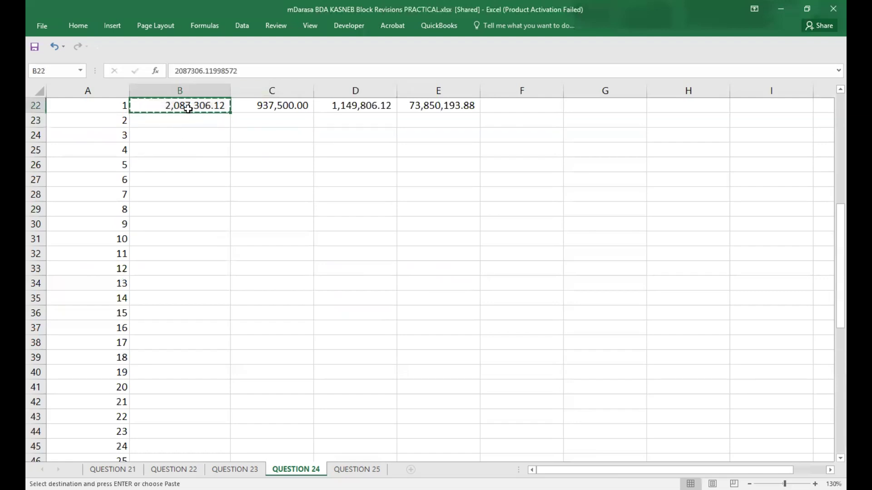
{"action": "left_click_drag", "start_coordinate": [189, 119], "coordinate": [164, 435]}
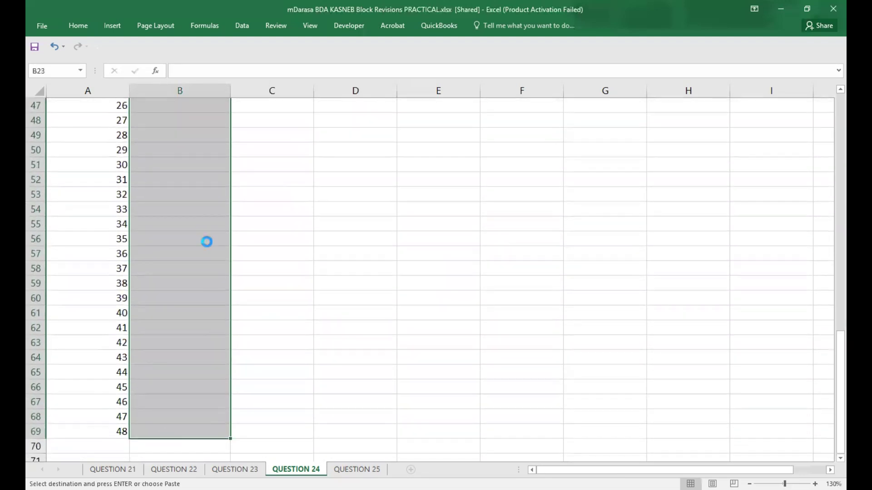
{"action": "left_click", "coordinate": [262, 342]}
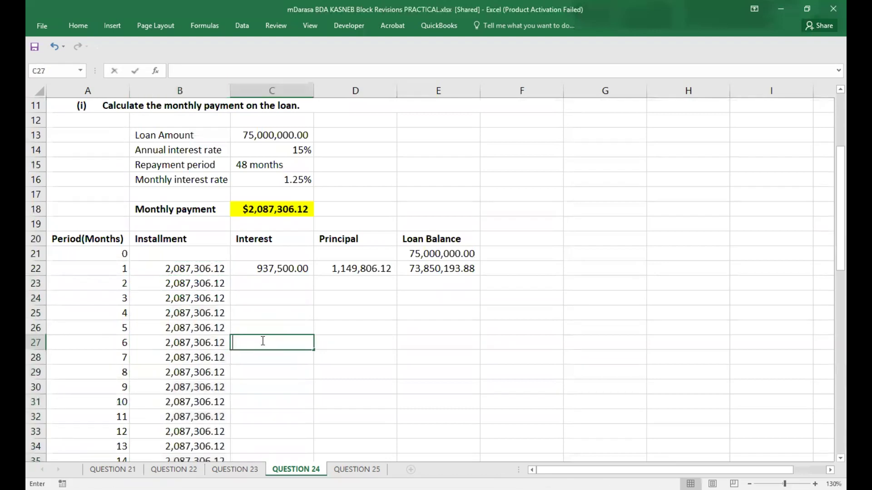
{"action": "left_click", "coordinate": [380, 343]}
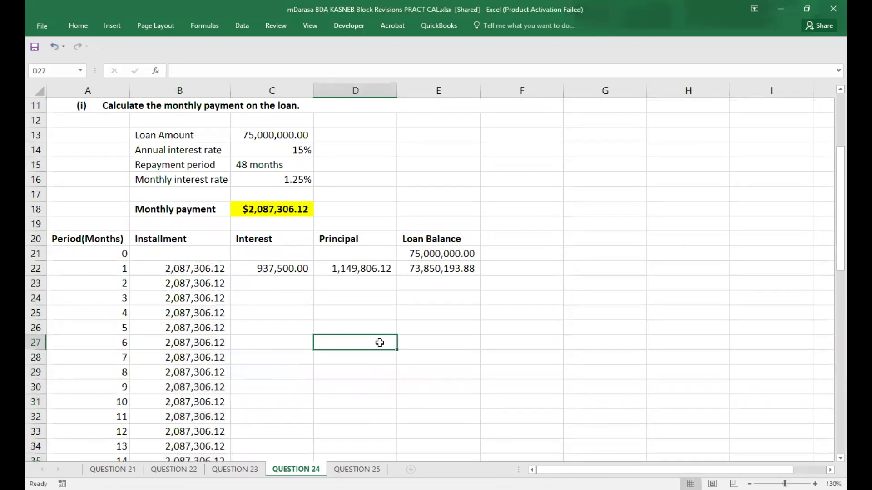
Calculate the period 2 interest in C23 with the formula =C16*E22.
{"action": "left_click", "coordinate": [306, 272]}
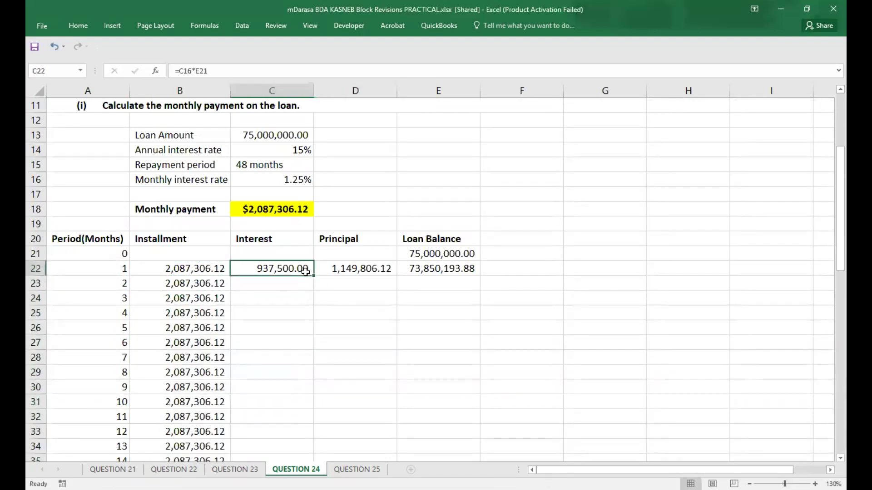
{"action": "left_click", "coordinate": [344, 275]}
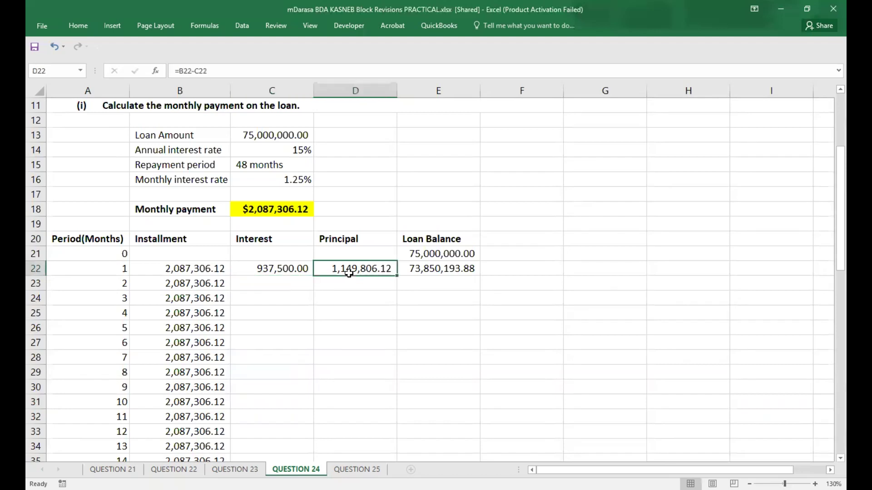
{"action": "left_click", "coordinate": [293, 279]}
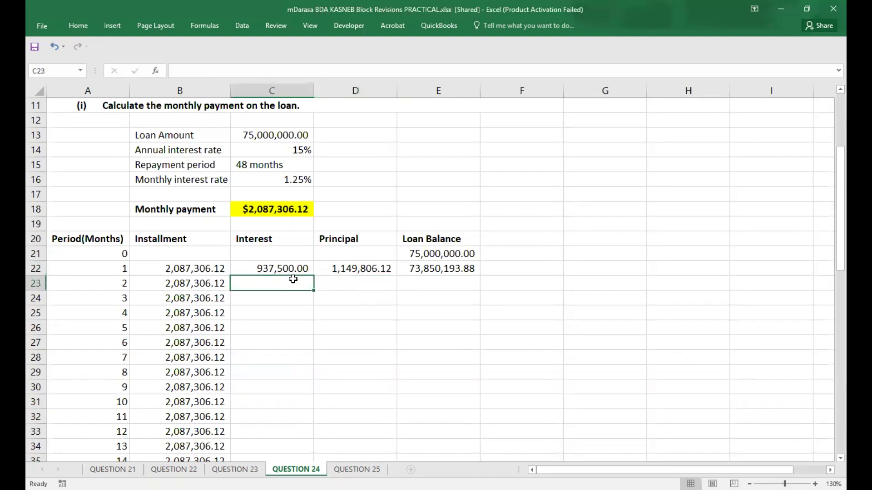
{"action": "type", "text": "="}
{"action": "left_click", "coordinate": [291, 182]}
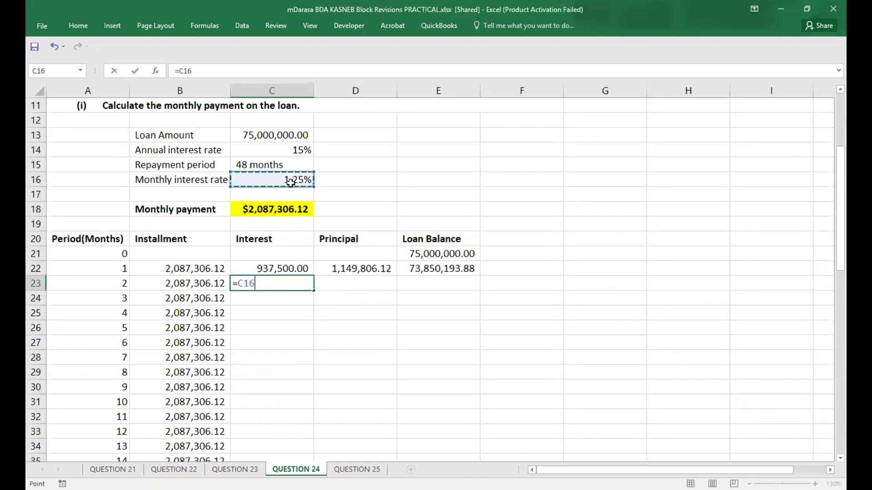
{"action": "type", "text": "*"}
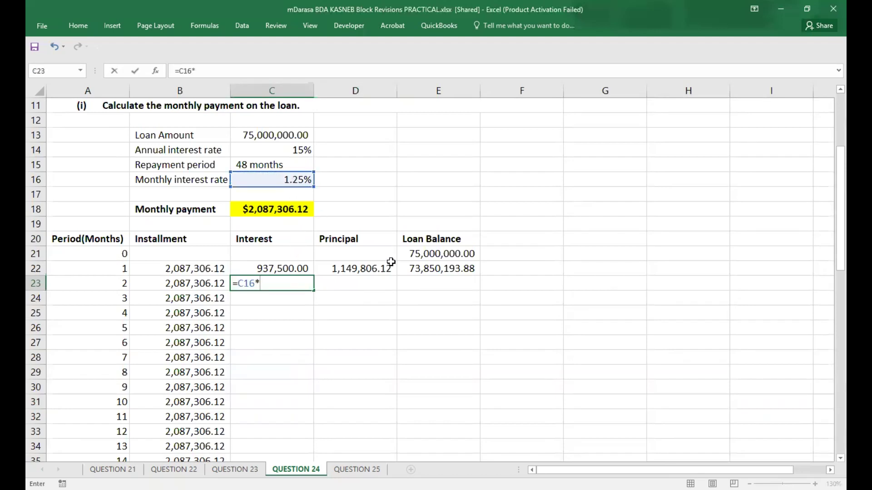
{"action": "left_click", "coordinate": [417, 268]}
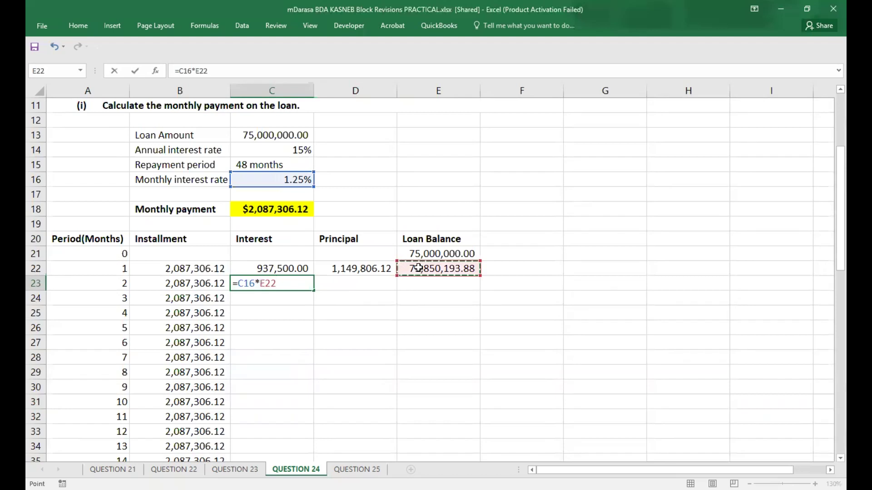
{"action": "key", "text": "Return"}
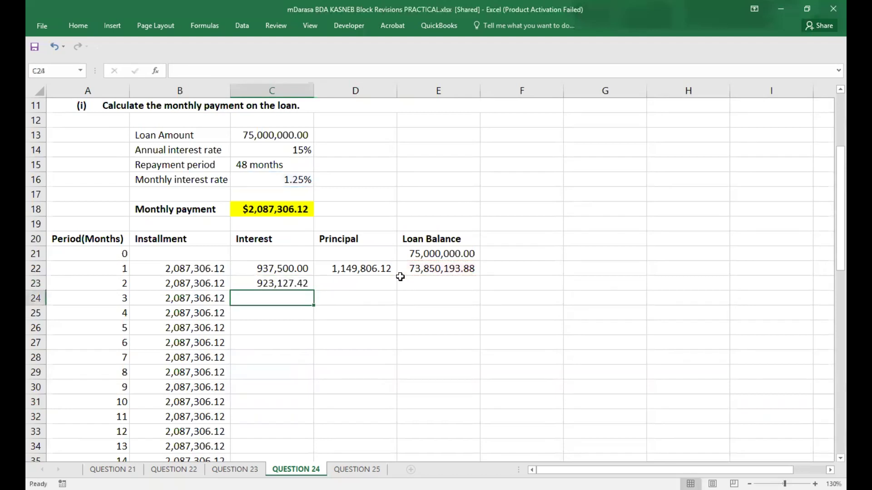
Calculate the period 2 principal in D23 by subtracting the interest from the installment with the formula =B23-C23.
{"action": "left_click", "coordinate": [308, 282]}
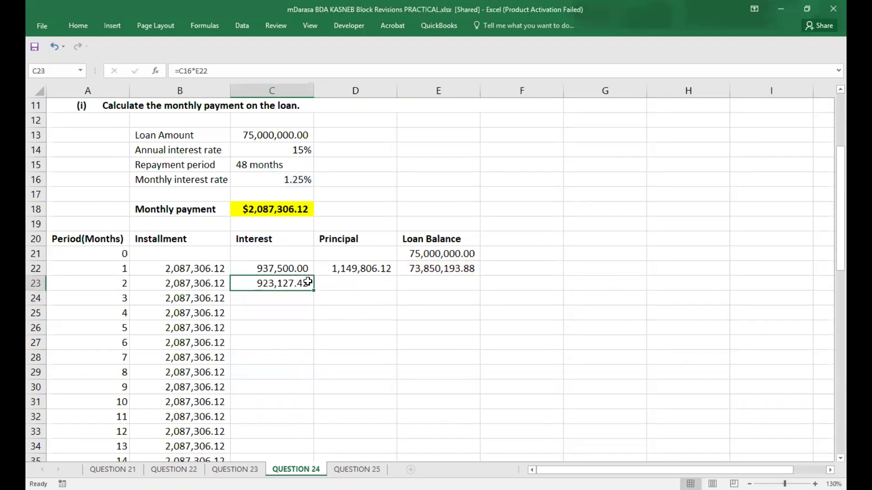
{"action": "left_click", "coordinate": [337, 273]}
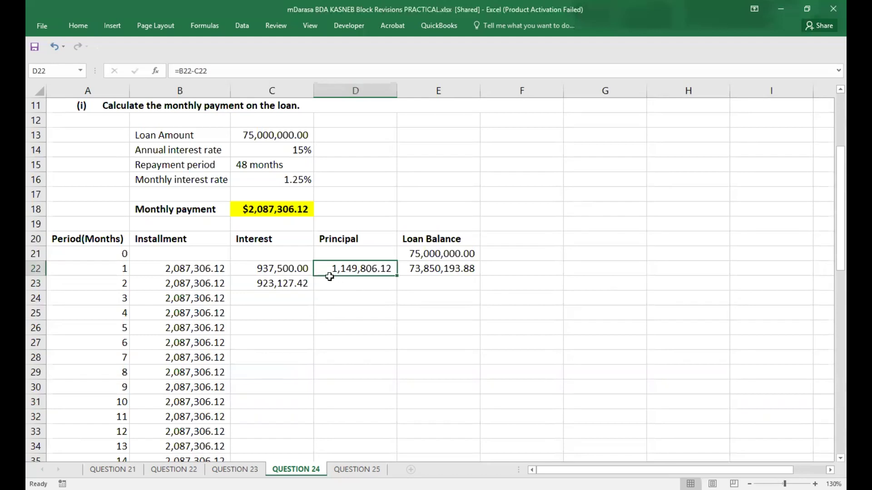
{"action": "left_click", "coordinate": [326, 285]}
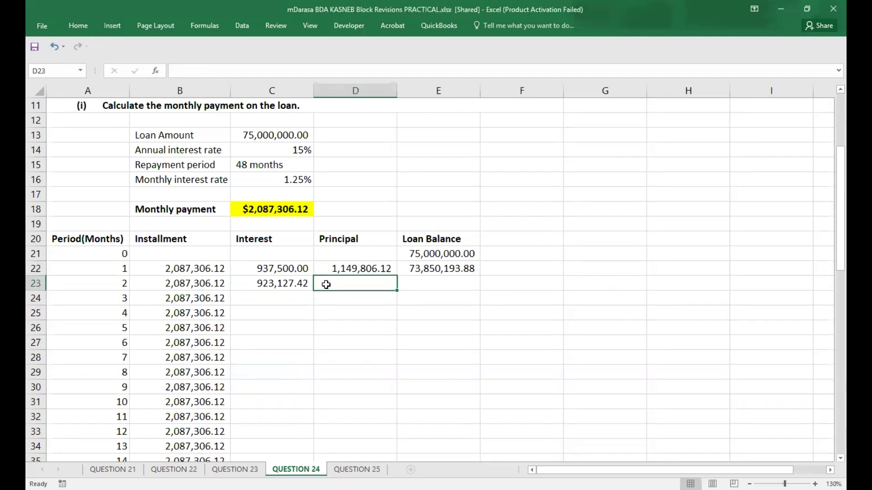
{"action": "type", "text": "="}
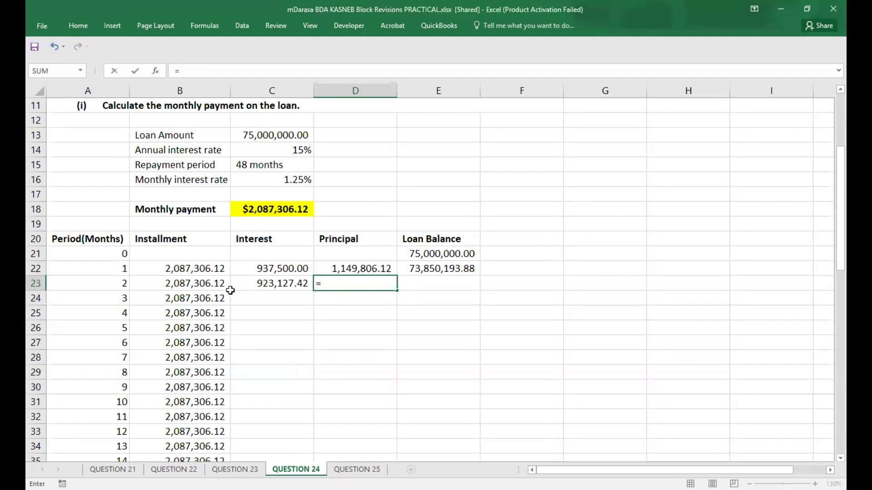
{"action": "left_click", "coordinate": [216, 286]}
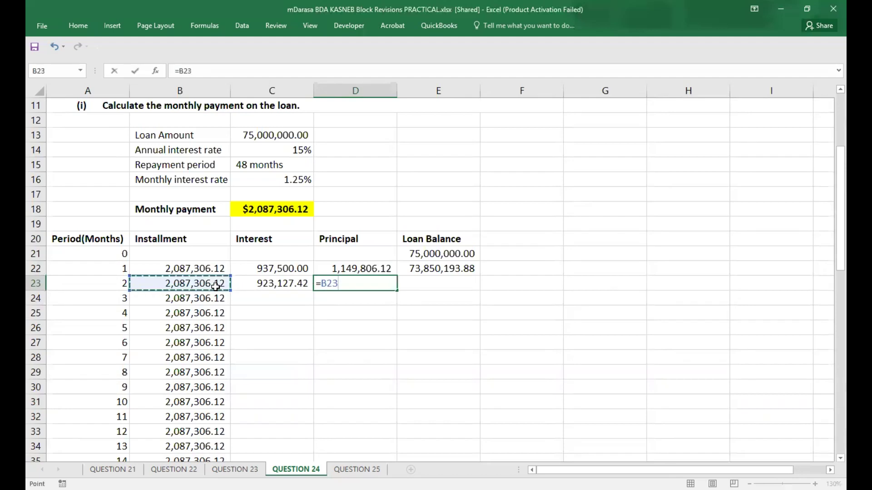
{"action": "type", "text": "-"}
{"action": "left_click", "coordinate": [255, 285]}
{"action": "key", "text": "Return"}
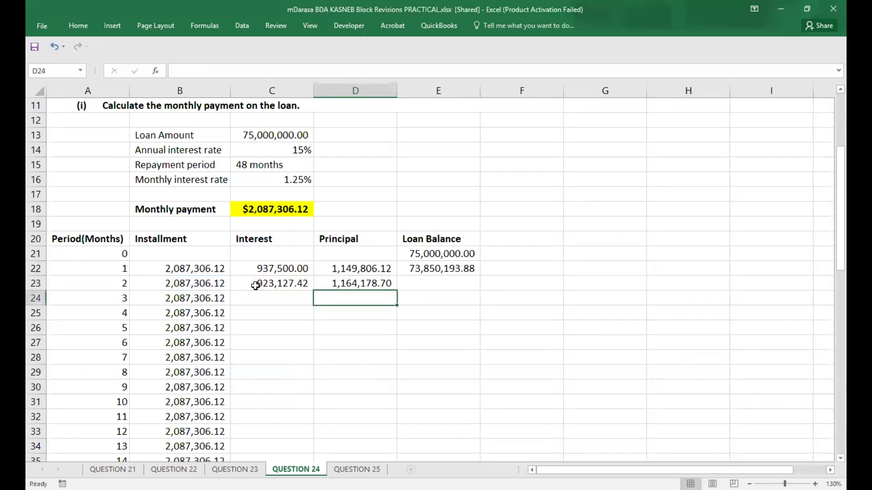
Calculate the period 2 loan balance in E23 with the formula =E22-D23.
{"action": "left_click", "coordinate": [413, 285]}
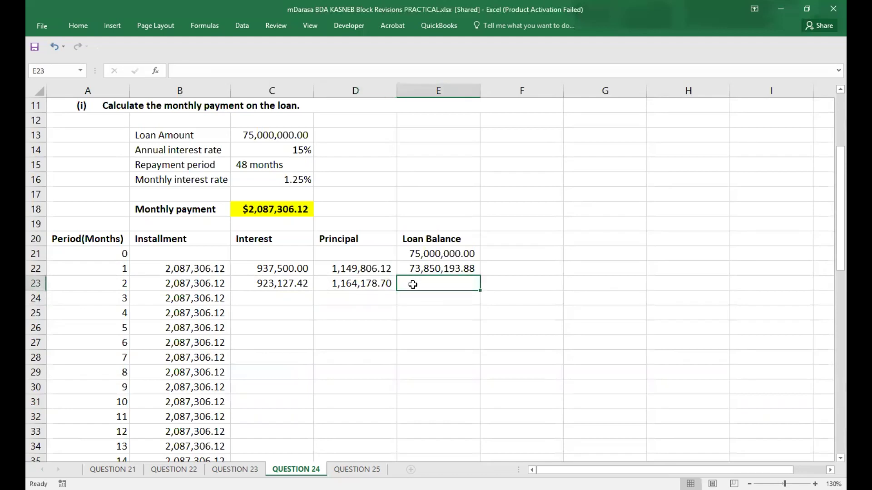
{"action": "type", "text": "="}
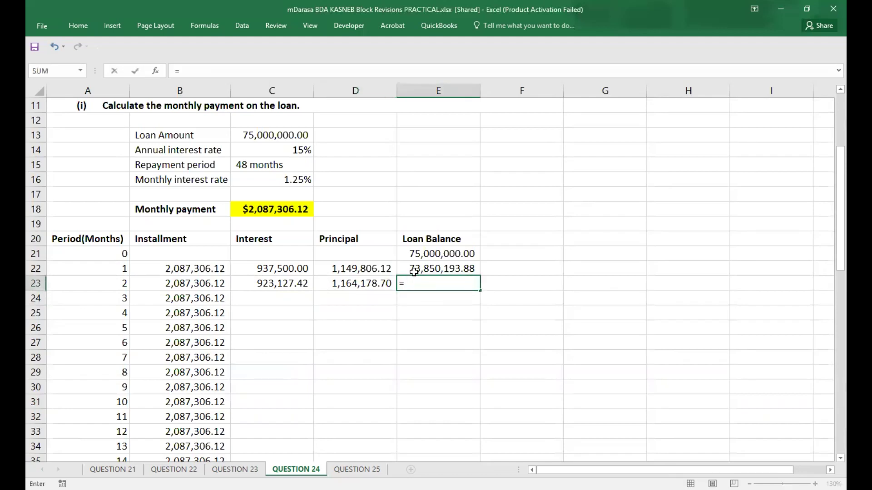
{"action": "left_click", "coordinate": [414, 270]}
{"action": "type", "text": "-"}
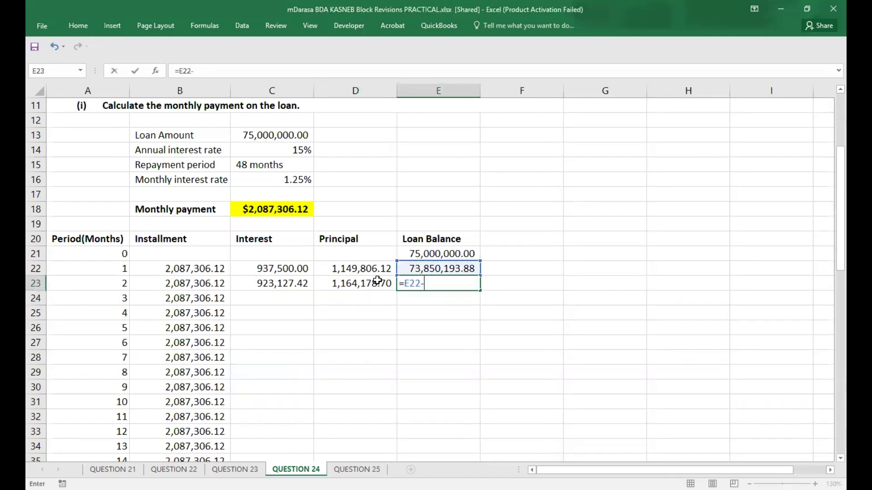
{"action": "left_click", "coordinate": [375, 281]}
{"action": "key", "text": "Return"}
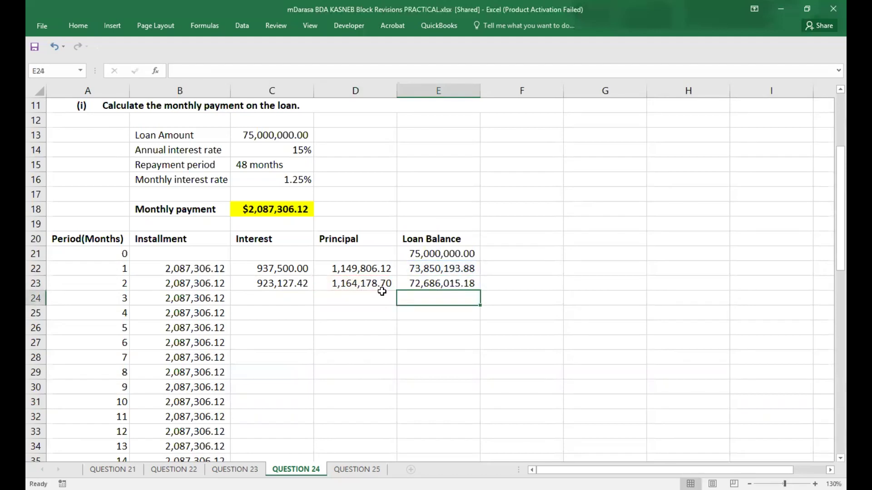
Make the monthly interest rate reference absolute in the period 2 interest formula in C23, giving =$C$16*E22.
{"action": "left_click", "coordinate": [307, 281]}
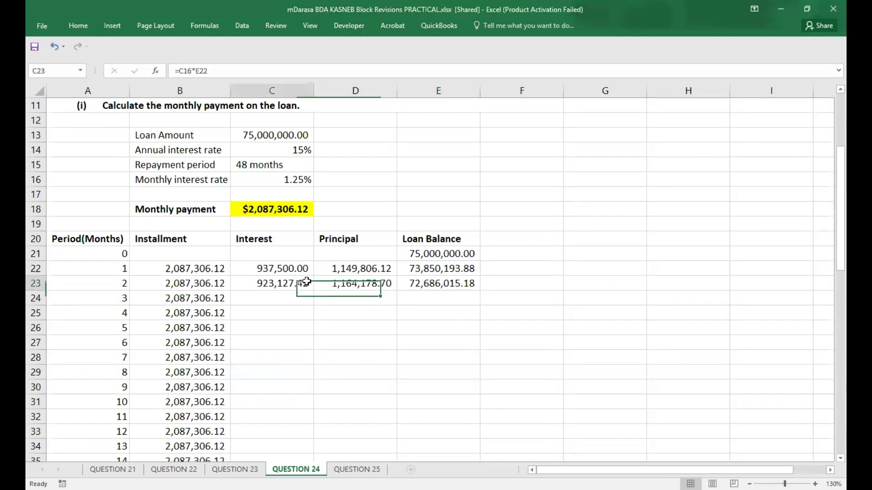
{"action": "double_click", "coordinate": [307, 282]}
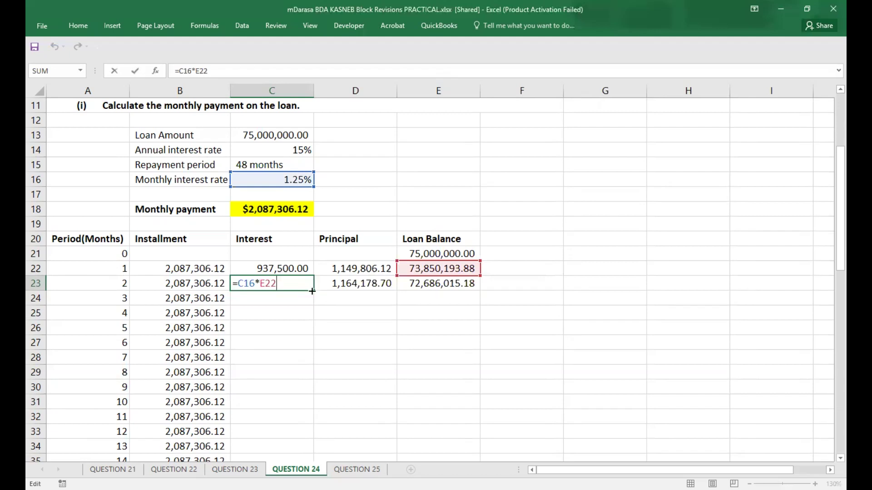
{"action": "key", "text": "ctrl+Return"}
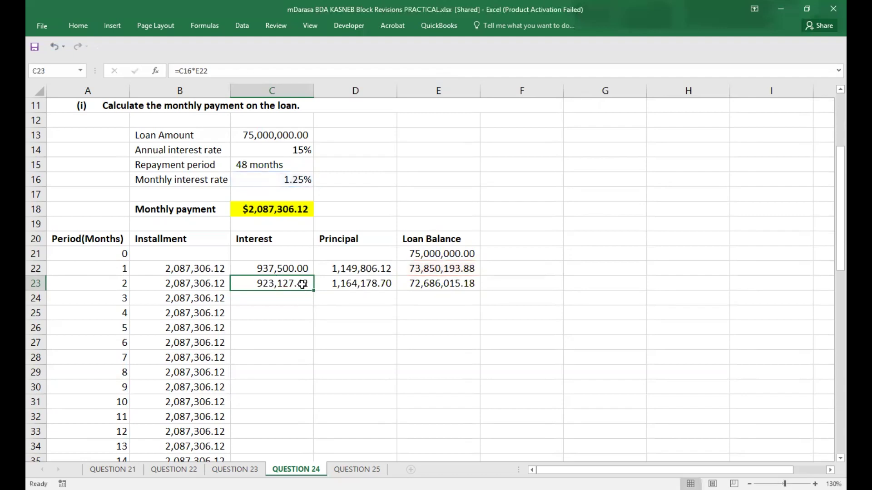
{"action": "double_click", "coordinate": [200, 70]}
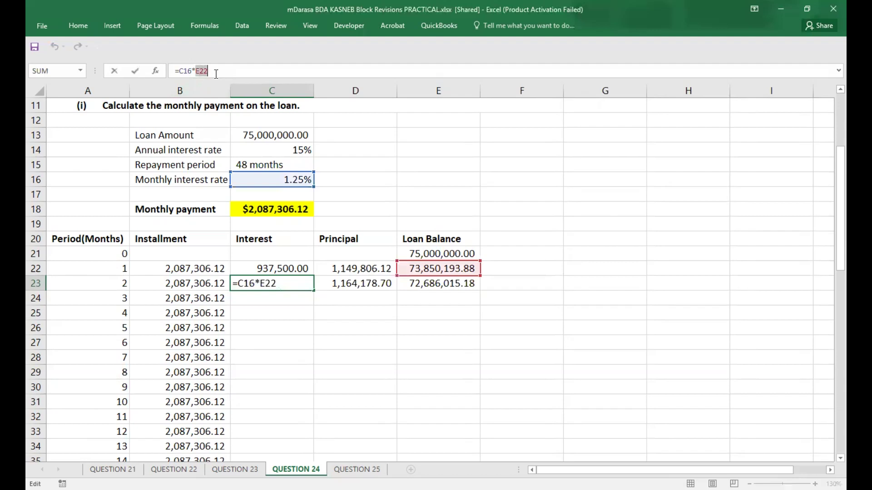
{"action": "key", "text": "Escape"}
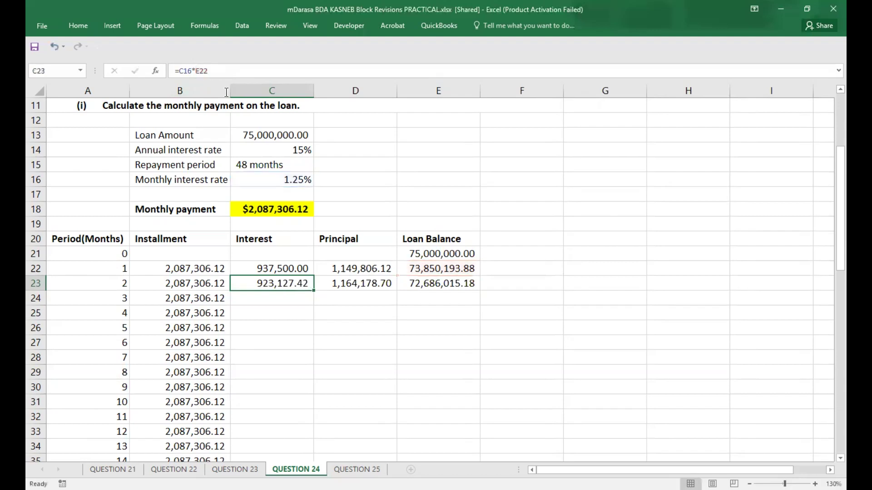
{"action": "double_click", "coordinate": [265, 283]}
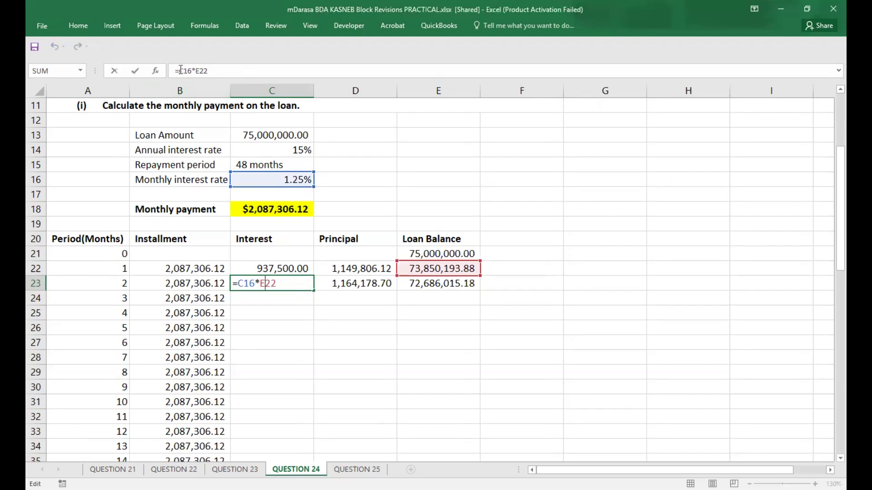
{"action": "left_click_drag", "start_coordinate": [180, 71], "coordinate": [191, 71]}
{"action": "key", "text": "F4"}
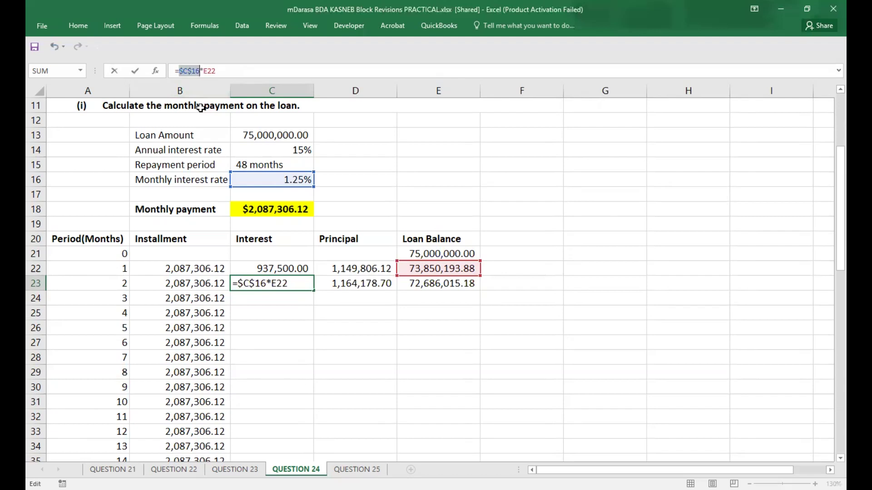
{"action": "key", "text": "Return"}
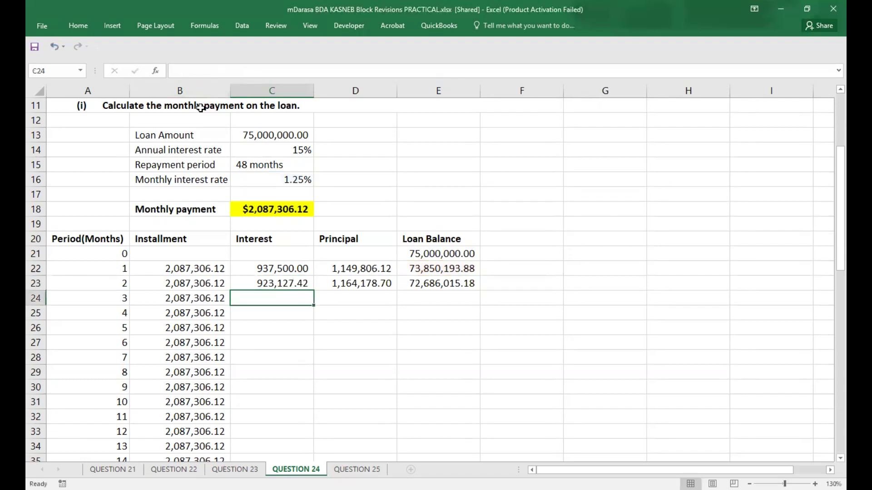
Make the installment reference absolute in the period 2 principal formula in D23, giving =$B$23-C23.
{"action": "double_click", "coordinate": [375, 282]}
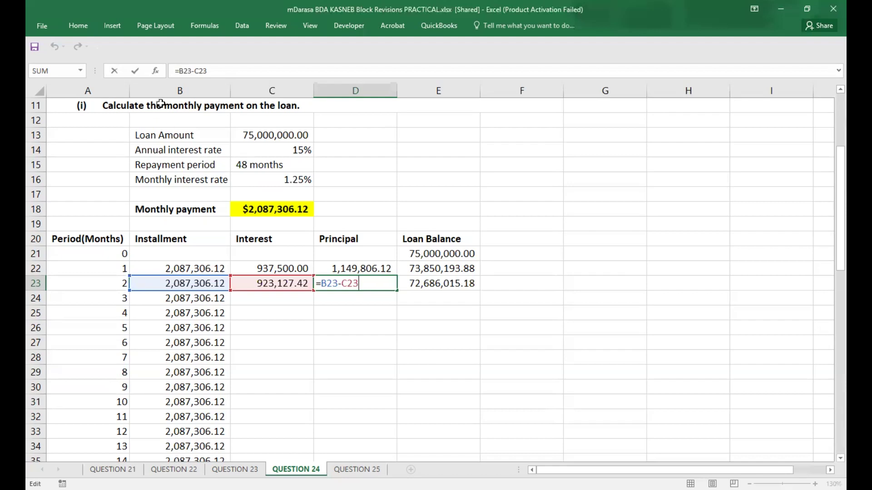
{"action": "left_click", "coordinate": [181, 71]}
{"action": "left_click_drag", "start_coordinate": [183, 72], "coordinate": [190, 72]}
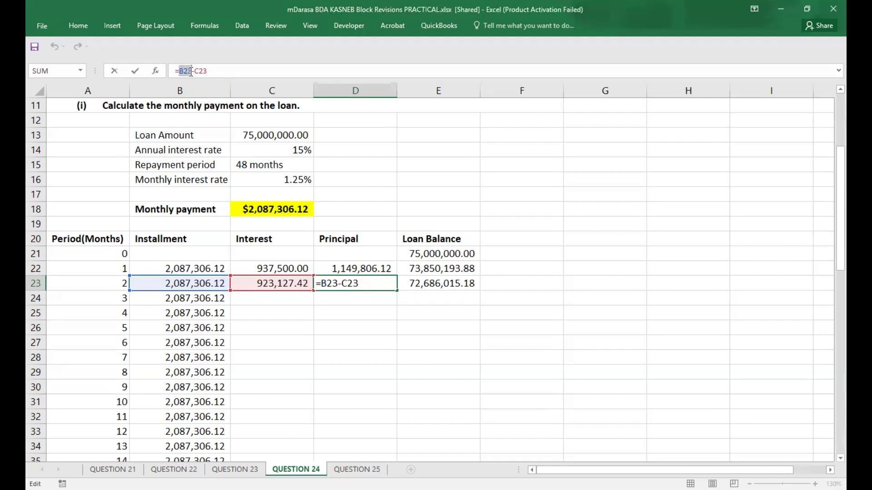
{"action": "key", "text": "F4"}
{"action": "key", "text": "Return"}
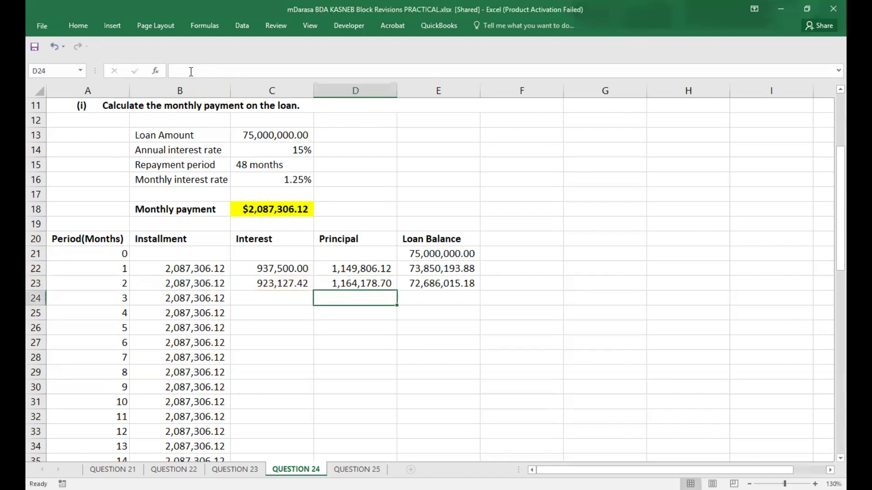
Copy the period 2 interest formula from C23 down to C69 for the remaining periods.
{"action": "left_click", "coordinate": [283, 284]}
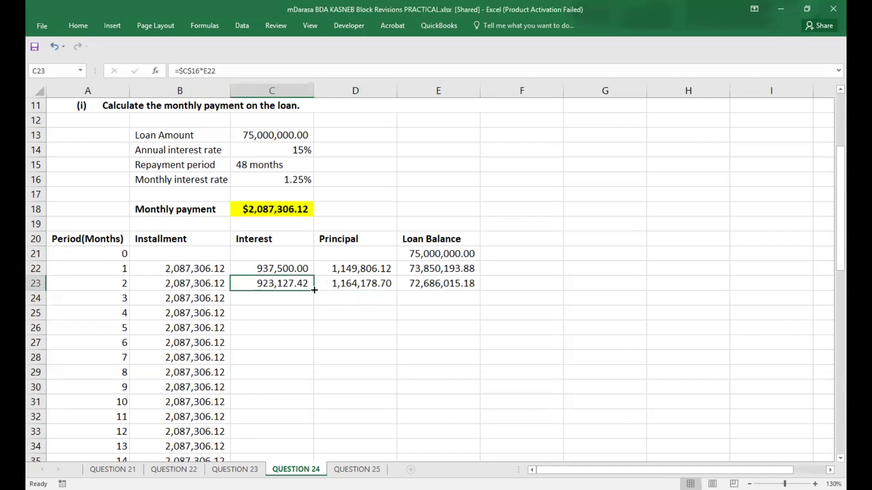
{"action": "double_click", "coordinate": [314, 290]}
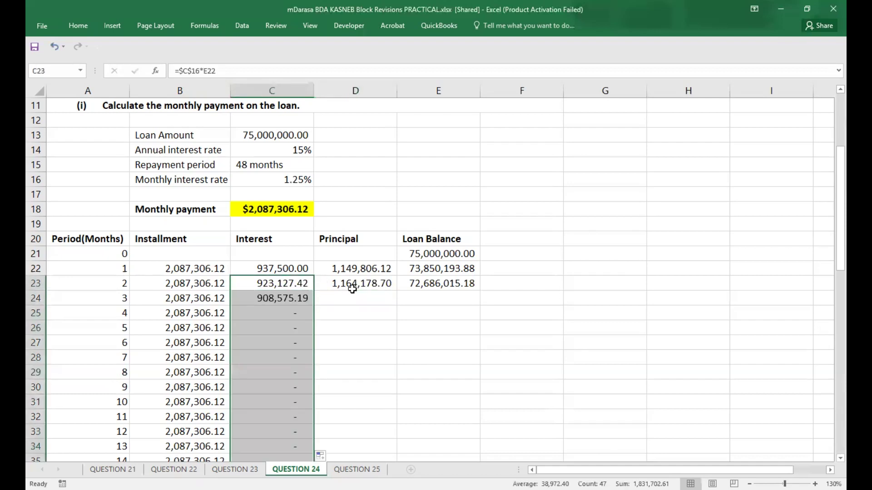
{"action": "left_click", "coordinate": [50, 51]}
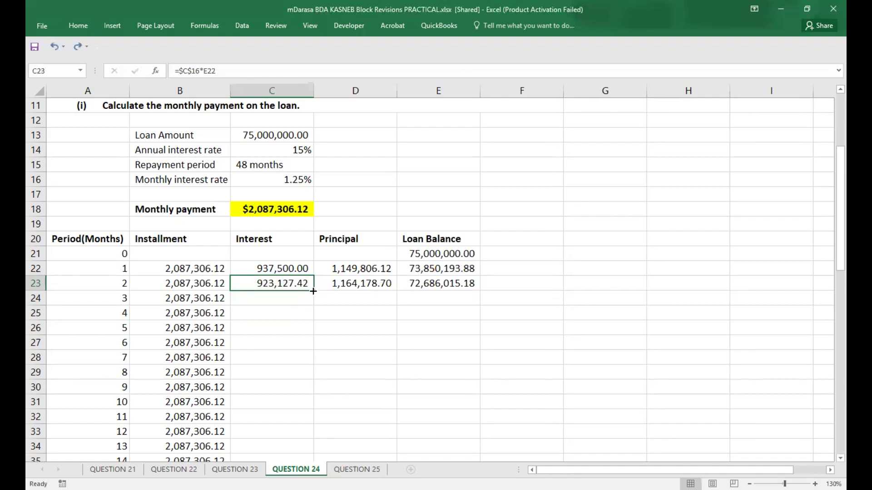
{"action": "double_click", "coordinate": [313, 291]}
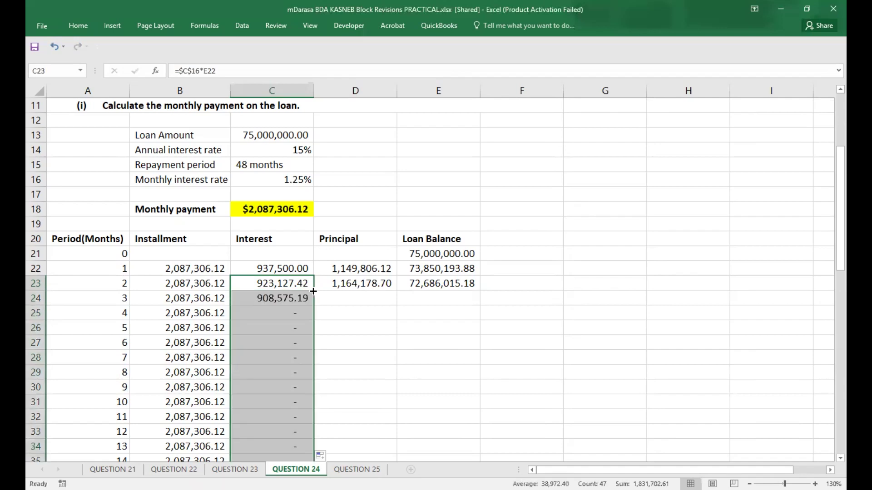
Copy the period 2 principal and loan balance formulas from D23 and E23 down to row 69.
{"action": "left_click", "coordinate": [357, 284]}
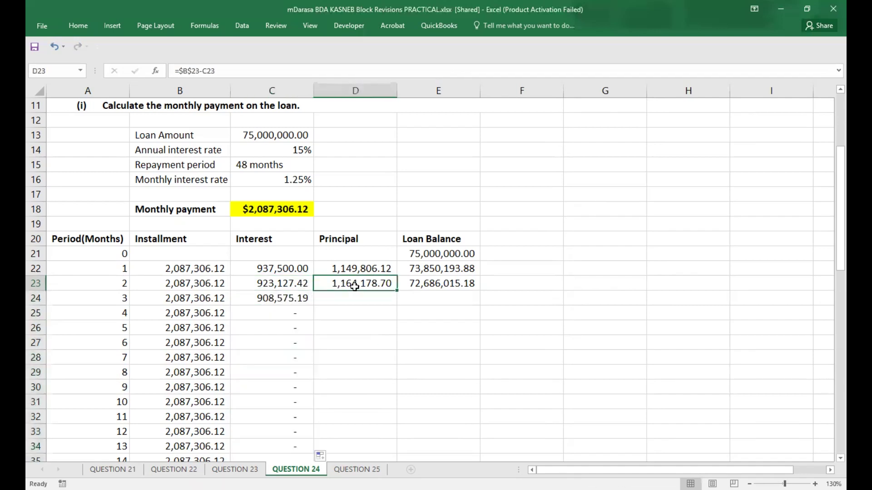
{"action": "double_click", "coordinate": [396, 289]}
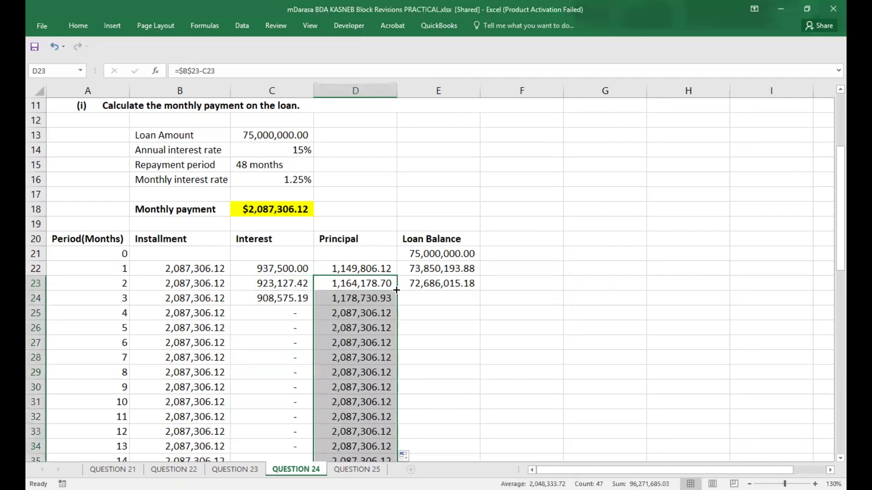
{"action": "left_click", "coordinate": [443, 283]}
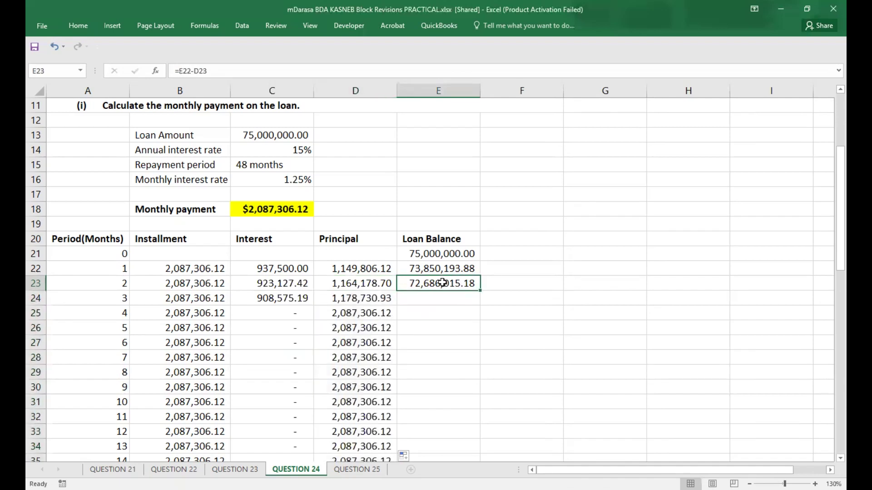
{"action": "double_click", "coordinate": [442, 283]}
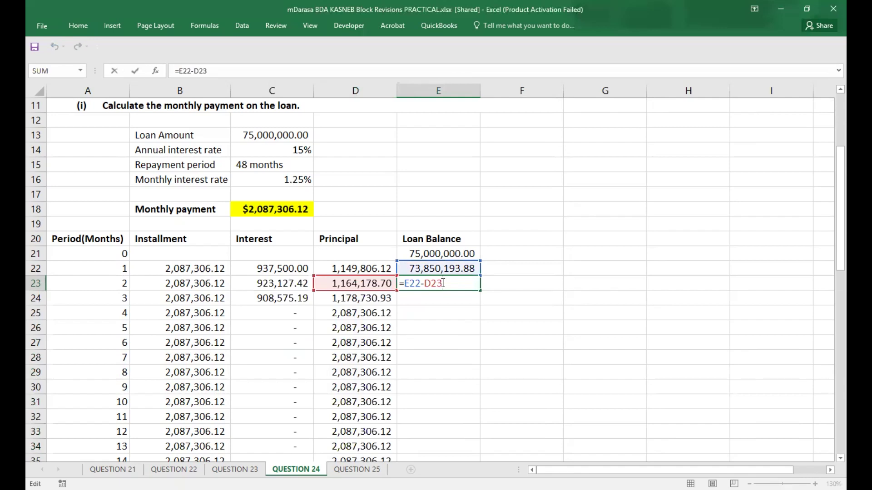
{"action": "key", "text": "ctrl+Return"}
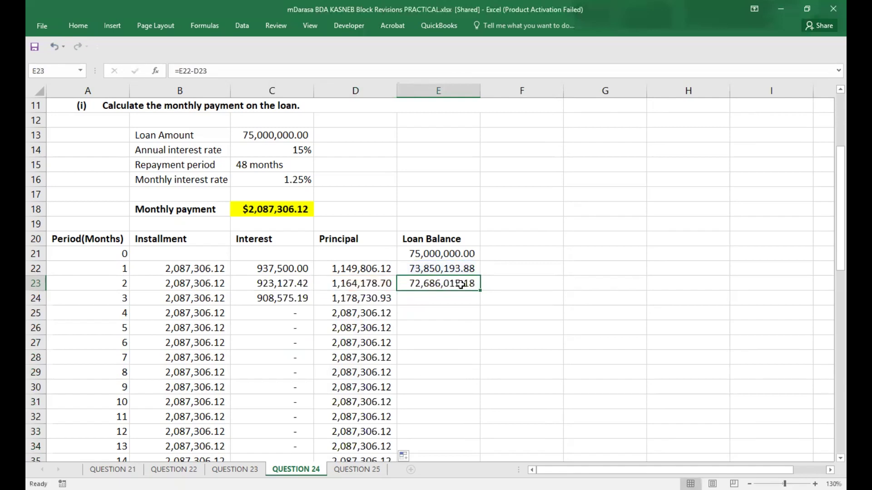
{"action": "double_click", "coordinate": [479, 289]}
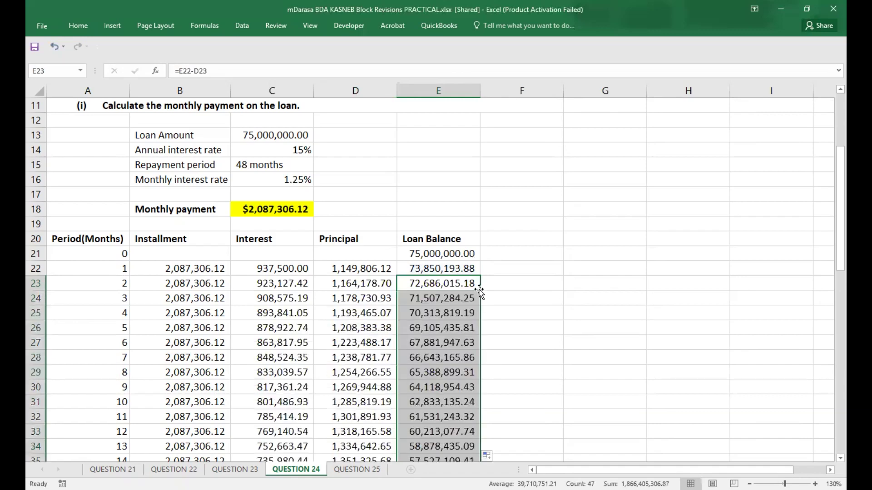
Review the filled amortization schedule from period 0 to period 48, including the final loan balance.
{"action": "scroll", "coordinate": [480, 291], "scroll_direction": "down", "scroll_amount": 11}
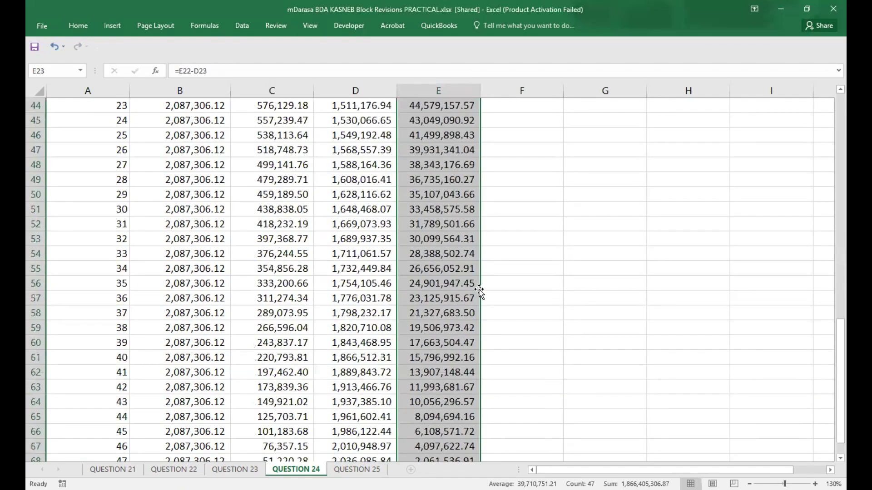
{"action": "scroll", "coordinate": [480, 290], "scroll_direction": "down", "scroll_amount": 2}
{"action": "scroll", "coordinate": [479, 292], "scroll_direction": "up", "scroll_amount": 8}
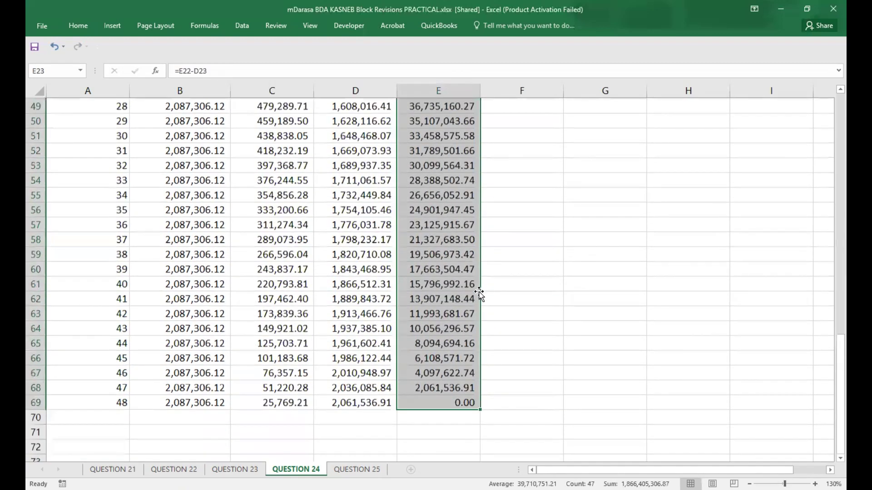
{"action": "scroll", "coordinate": [479, 291], "scroll_direction": "up", "scroll_amount": 5}
{"action": "left_click", "coordinate": [483, 308]}
{"action": "scroll", "coordinate": [482, 307], "scroll_direction": "down", "scroll_amount": 1}
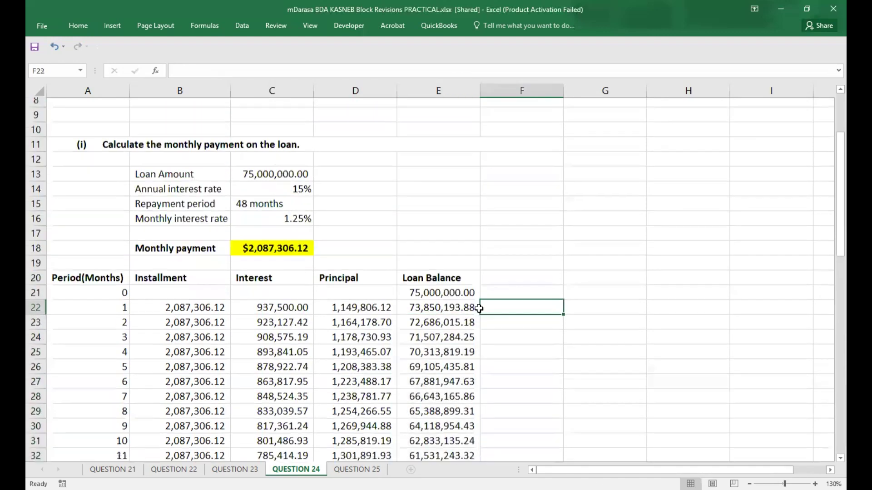
{"action": "scroll", "coordinate": [479, 309], "scroll_direction": "down", "scroll_amount": 2}
{"action": "scroll", "coordinate": [477, 304], "scroll_direction": "up", "scroll_amount": 2}
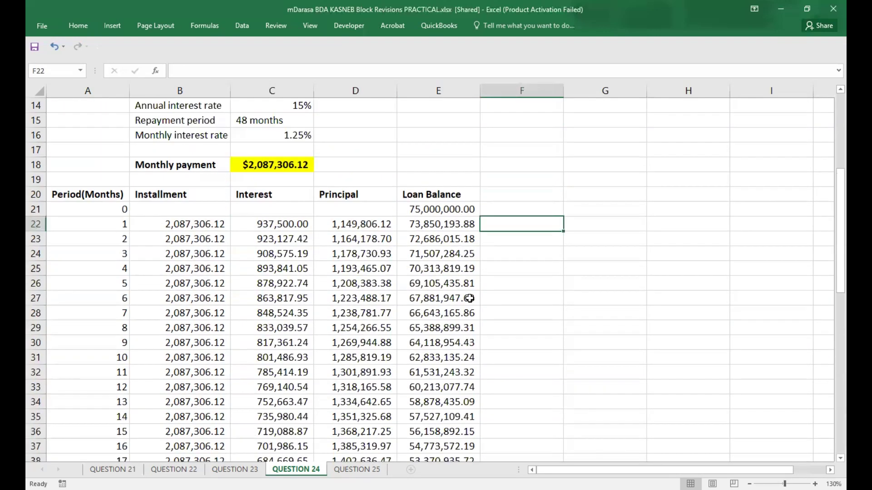
{"action": "scroll", "coordinate": [473, 302], "scroll_direction": "down", "scroll_amount": 7}
{"action": "scroll", "coordinate": [470, 300], "scroll_direction": "down", "scroll_amount": 6}
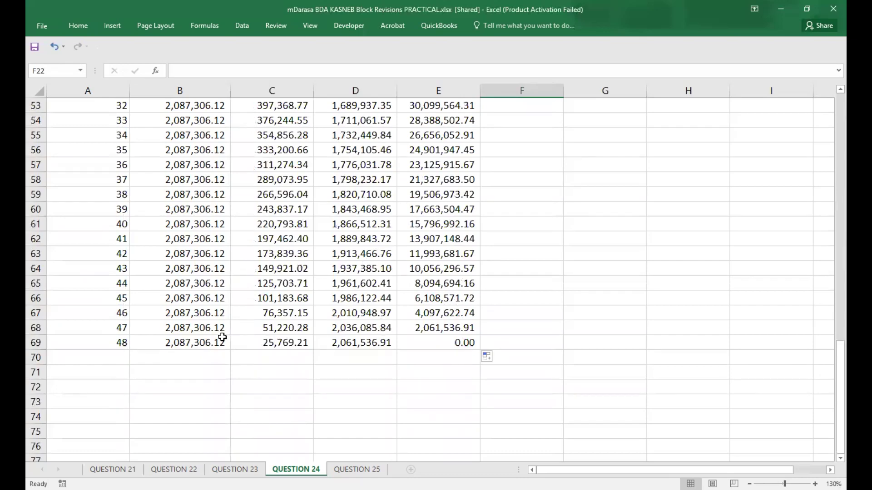
{"action": "scroll", "coordinate": [227, 337], "scroll_direction": "up", "scroll_amount": 12}
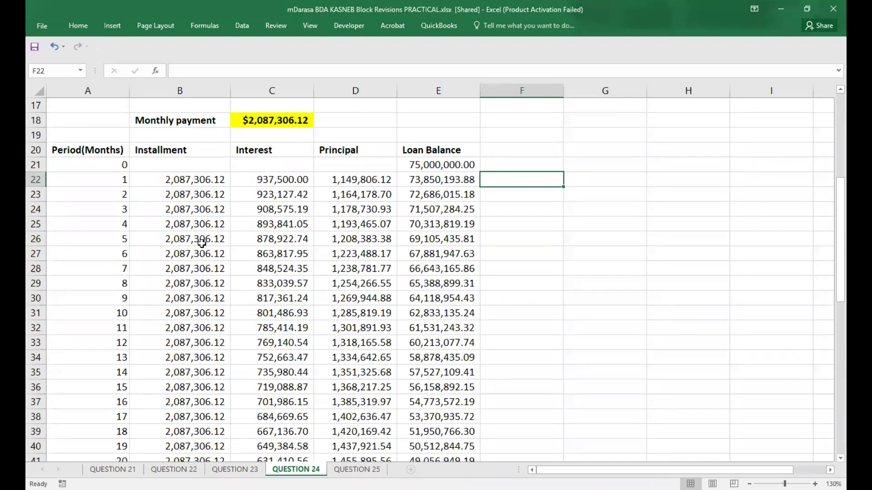
Apply All Borders to the whole amortization table in A20:E69.
{"action": "scroll", "coordinate": [200, 230], "scroll_direction": "down", "scroll_amount": 3}
{"action": "scroll", "coordinate": [201, 229], "scroll_direction": "up", "scroll_amount": 3}
{"action": "left_click_drag", "start_coordinate": [75, 148], "coordinate": [476, 417]}
{"action": "left_click", "coordinate": [71, 29]}
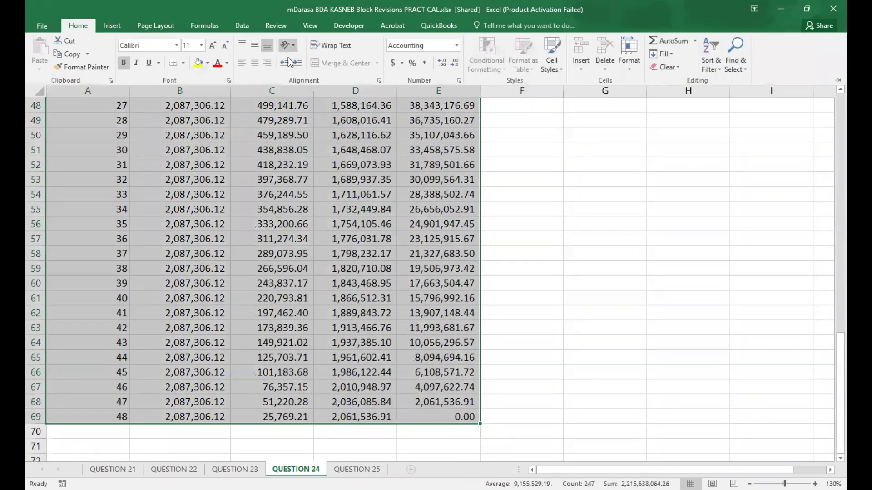
{"action": "left_click", "coordinate": [183, 64]}
{"action": "left_click", "coordinate": [194, 158]}
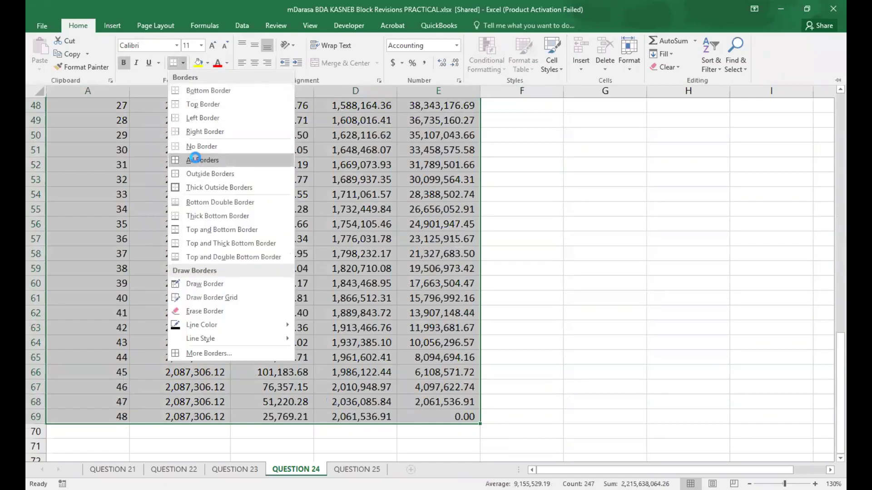
{"action": "scroll", "coordinate": [513, 263], "scroll_direction": "up", "scroll_amount": 13}
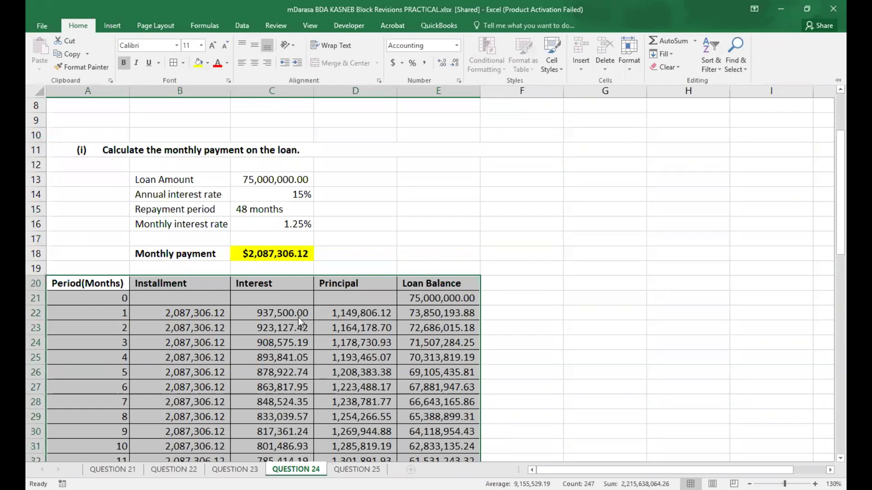
Enter the title LOAN ARMOTIZATION SCHEDULE in A19 above the table headings.
{"action": "scroll", "coordinate": [290, 313], "scroll_direction": "down", "scroll_amount": 5}
{"action": "scroll", "coordinate": [106, 176], "scroll_direction": "up", "scroll_amount": 3}
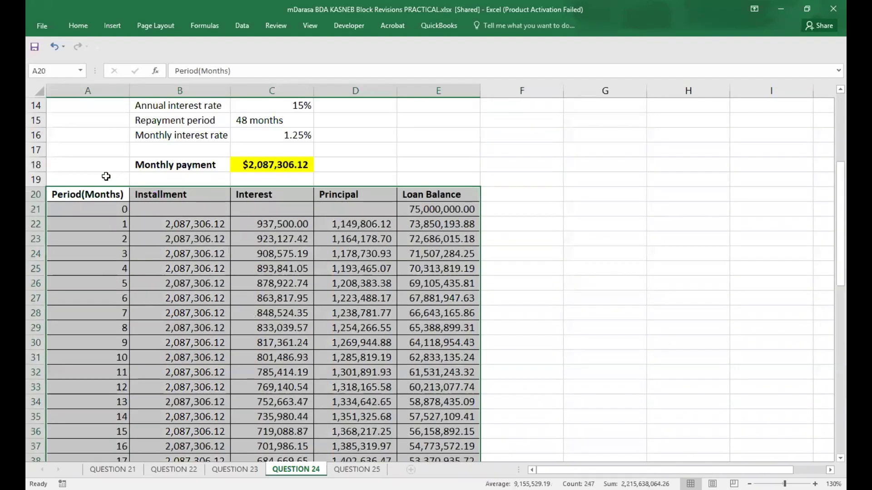
{"action": "left_click_drag", "start_coordinate": [106, 176], "coordinate": [195, 268]}
{"action": "left_click", "coordinate": [106, 177]}
{"action": "type", "text": "L"}
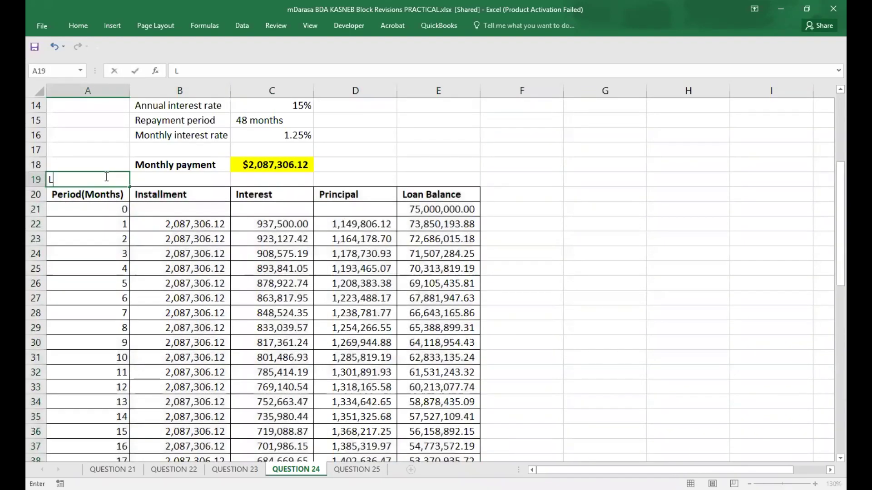
{"action": "type", "text": "OAN ARM"}
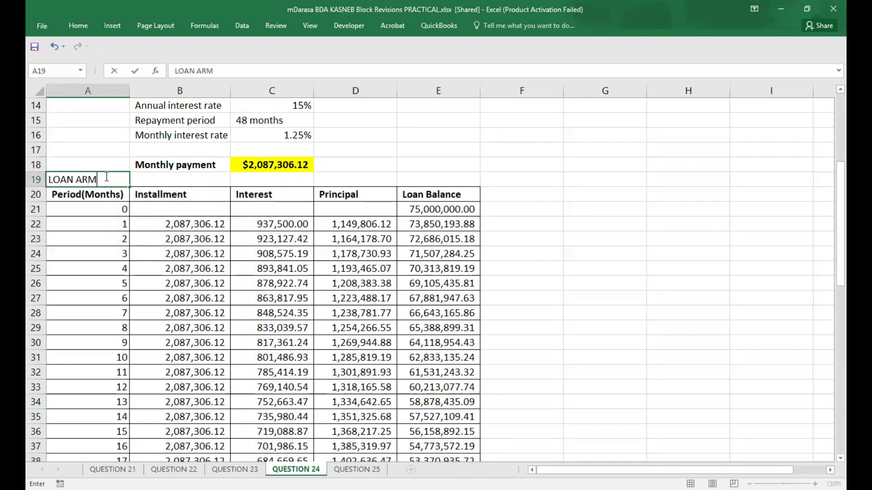
{"action": "type", "text": "OTIZATION S"}
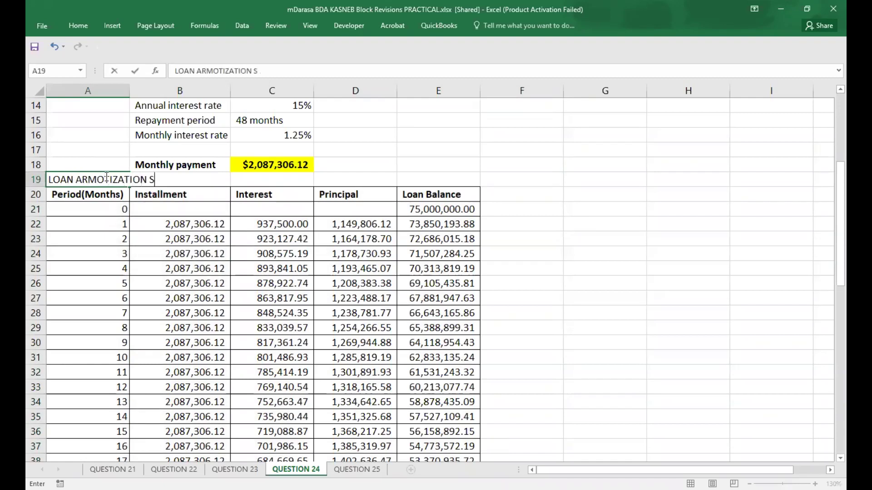
{"action": "type", "text": "CHEDULE"}
{"action": "left_click", "coordinate": [161, 225]}
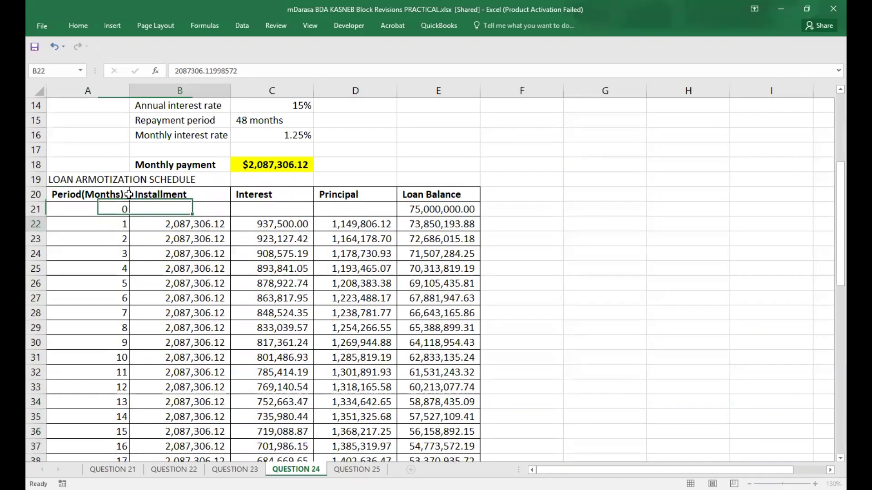
Examine the bordered amortization table down to row 69, checking the last period in A69 against its loan balance in E69.
{"action": "scroll", "coordinate": [210, 298], "scroll_direction": "up", "scroll_amount": 3}
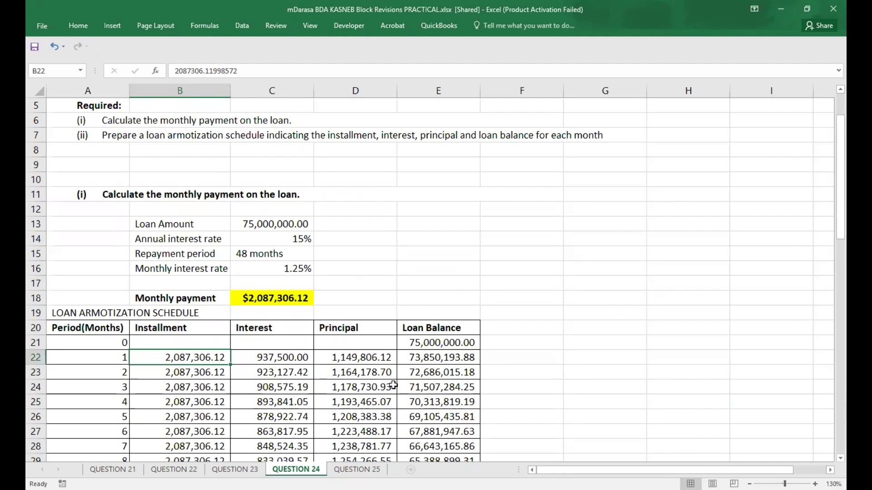
{"action": "scroll", "coordinate": [393, 385], "scroll_direction": "down", "scroll_amount": 12}
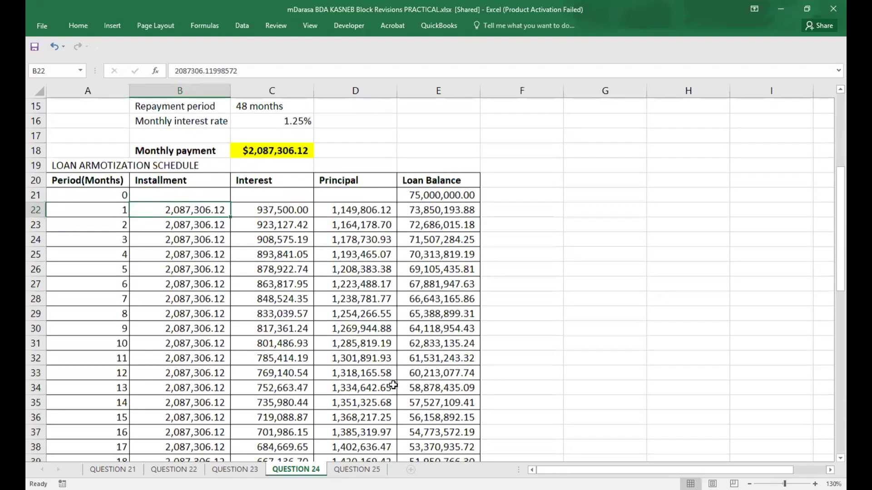
{"action": "scroll", "coordinate": [394, 385], "scroll_direction": "down", "scroll_amount": 2}
{"action": "scroll", "coordinate": [393, 386], "scroll_direction": "up", "scroll_amount": 2}
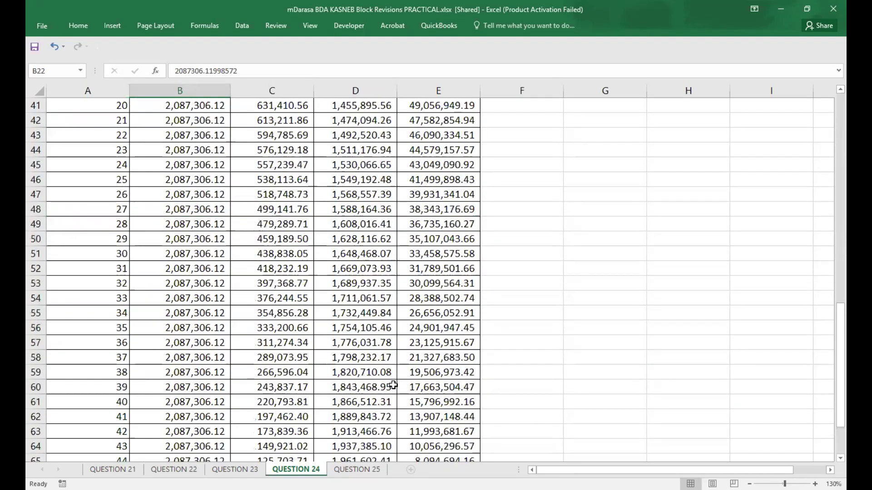
{"action": "scroll", "coordinate": [393, 385], "scroll_direction": "down", "scroll_amount": 1}
{"action": "scroll", "coordinate": [394, 385], "scroll_direction": "down", "scroll_amount": 2}
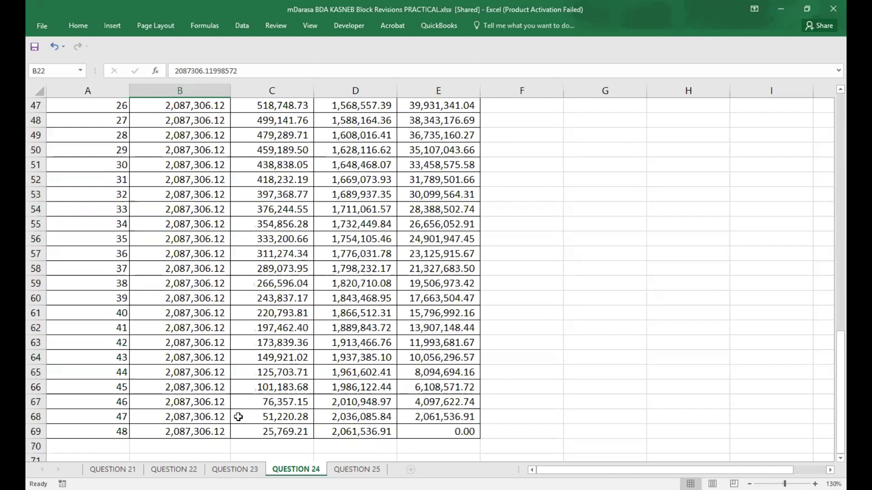
{"action": "left_click", "coordinate": [109, 435]}
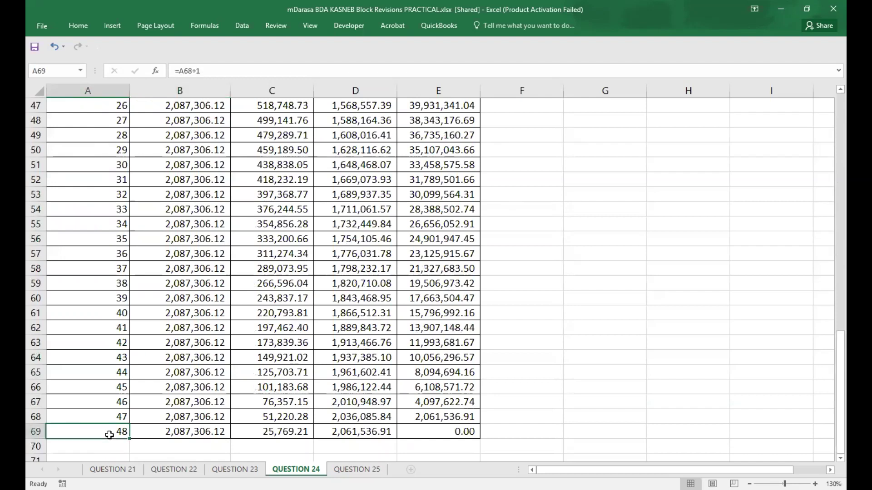
{"action": "left_click", "coordinate": [469, 431]}
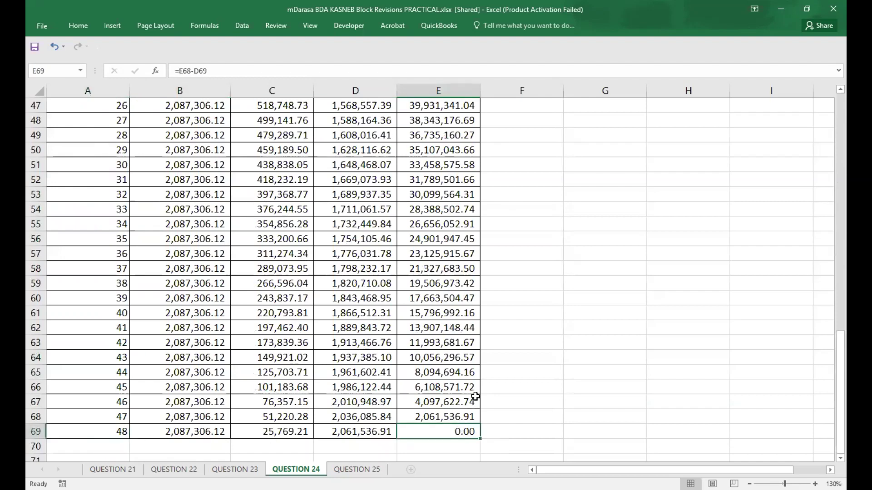
{"action": "left_click", "coordinate": [125, 429]}
{"action": "left_click", "coordinate": [463, 435]}
{"action": "scroll", "coordinate": [475, 384], "scroll_direction": "down", "scroll_amount": 1}
{"action": "scroll", "coordinate": [477, 384], "scroll_direction": "down", "scroll_amount": 2}
Fill the amortization table's heading row A20:E20 with the standard Light Blue color.
{"action": "scroll", "coordinate": [399, 331], "scroll_direction": "up", "scroll_amount": 18}
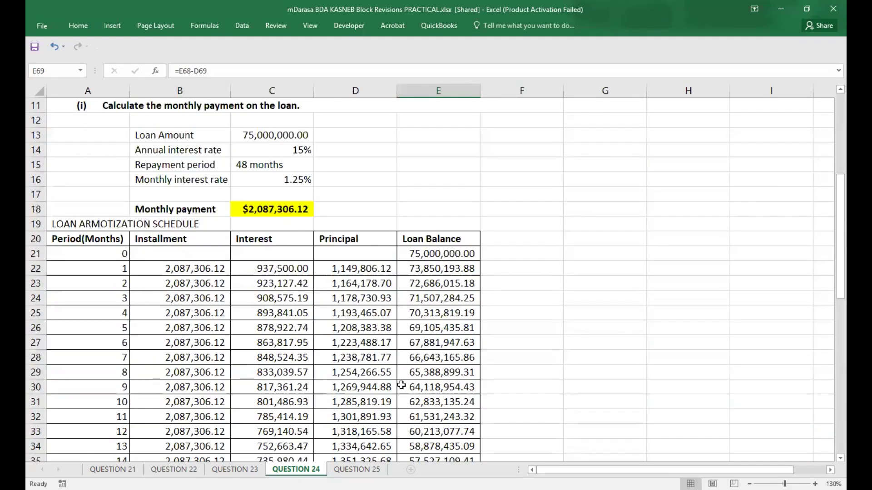
{"action": "scroll", "coordinate": [401, 386], "scroll_direction": "down", "scroll_amount": 2}
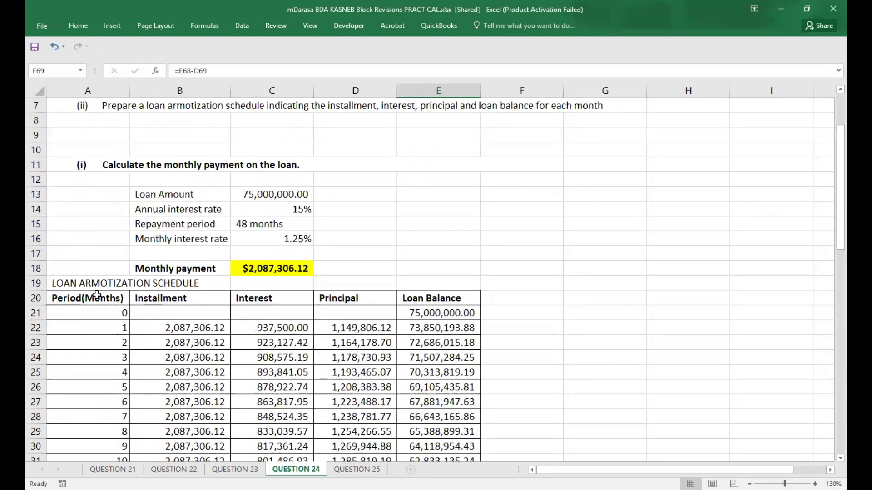
{"action": "left_click_drag", "start_coordinate": [100, 297], "coordinate": [429, 301]}
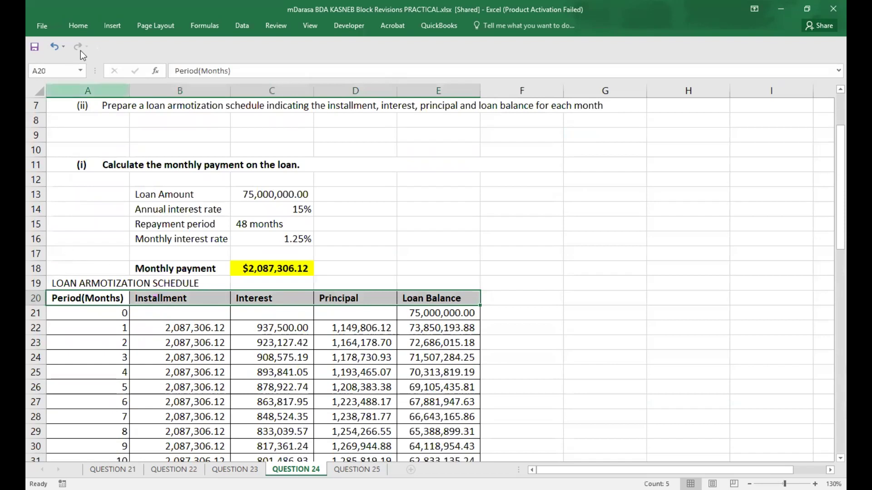
{"action": "left_click", "coordinate": [79, 28]}
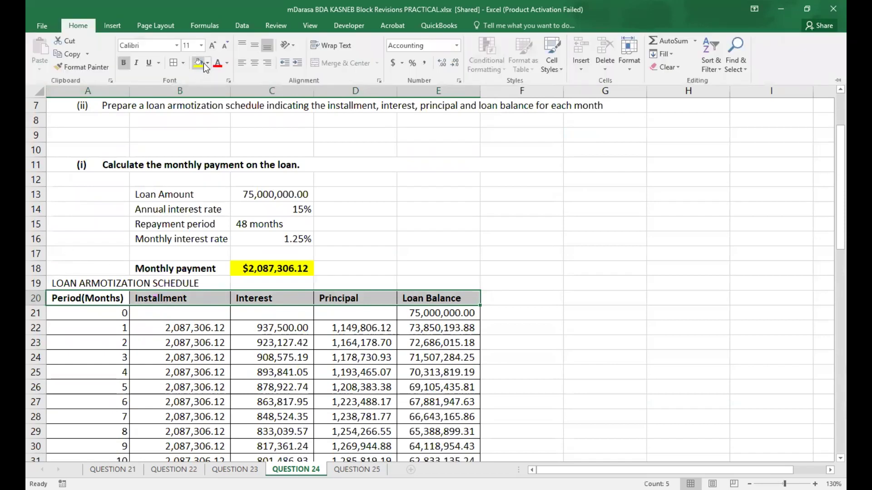
{"action": "left_click", "coordinate": [207, 64]}
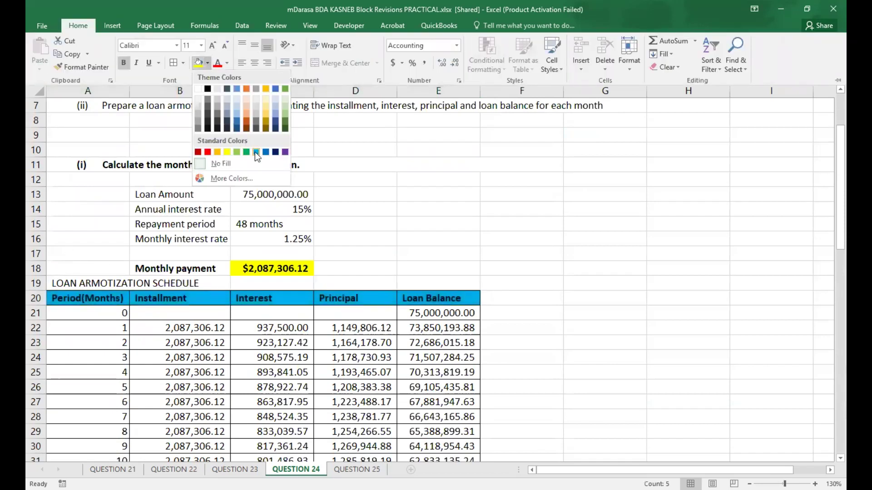
{"action": "left_click", "coordinate": [383, 206]}
Look at the product mDarasa profit problem on the QUESTION 22 sheet and return to the QUESTION 24 sheet.
{"action": "left_click", "coordinate": [175, 470]}
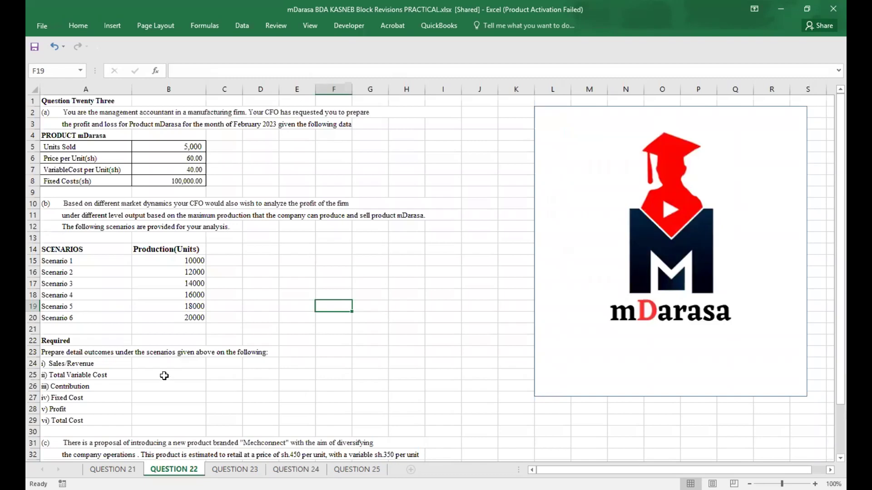
{"action": "left_click", "coordinate": [337, 337]}
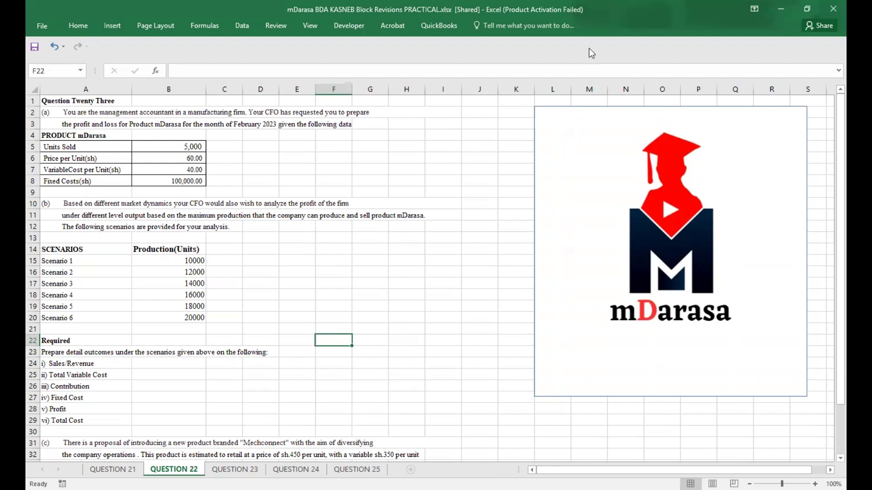
{"action": "left_click", "coordinate": [296, 469]}
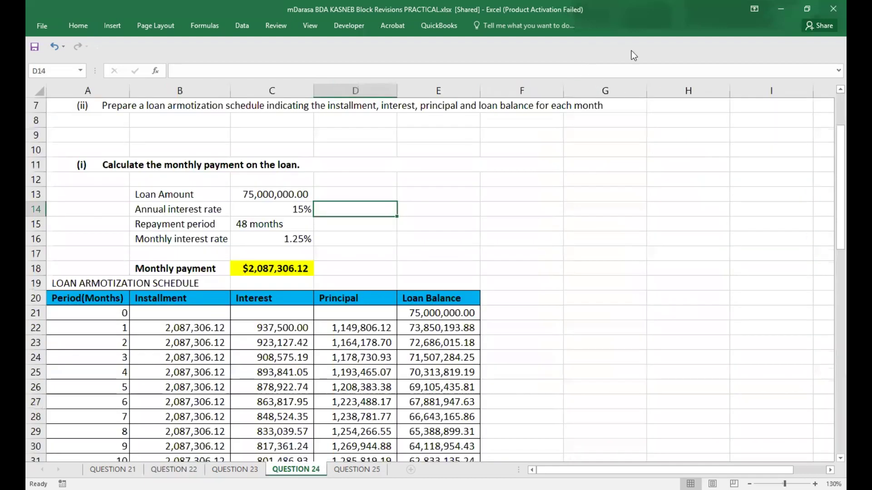